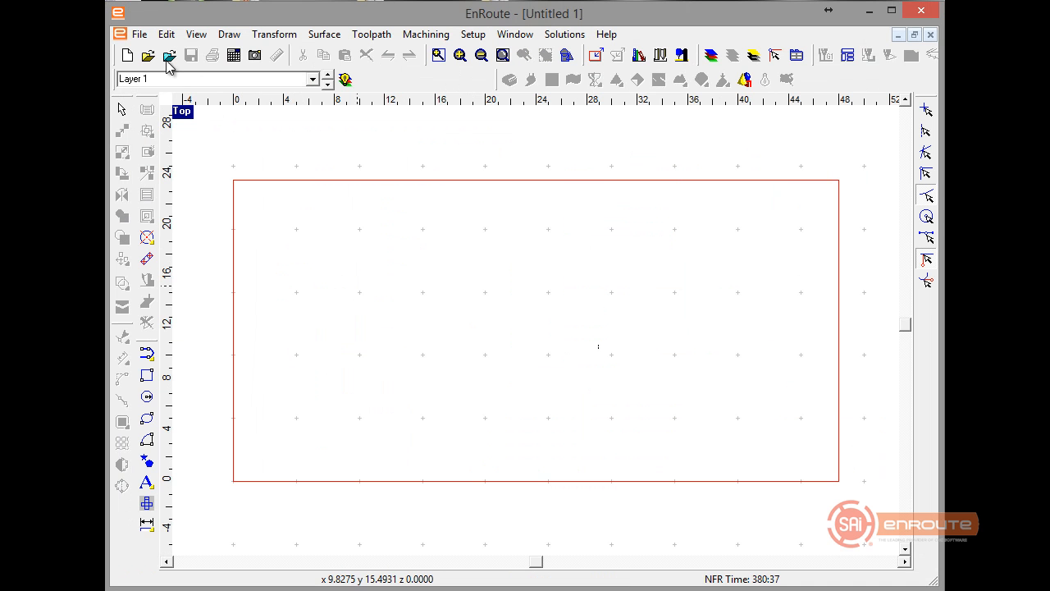
# - Start a PDF file import and look through the Desktop folder for the artwork
pyautogui.click(169, 55)
pyautogui.scroll(-3, 564, 309)
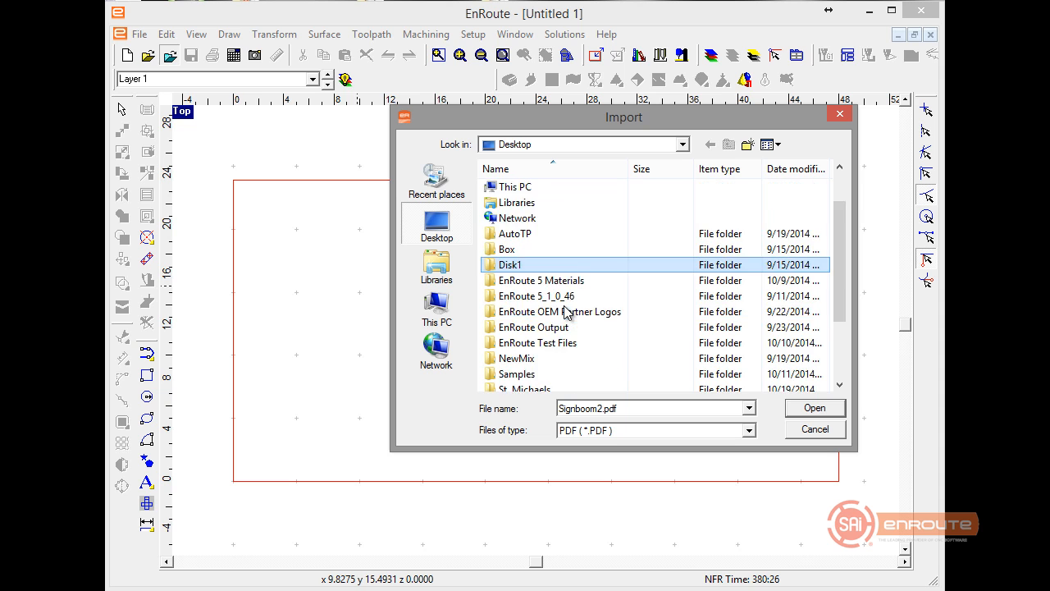
pyautogui.scroll(2, 563, 311)
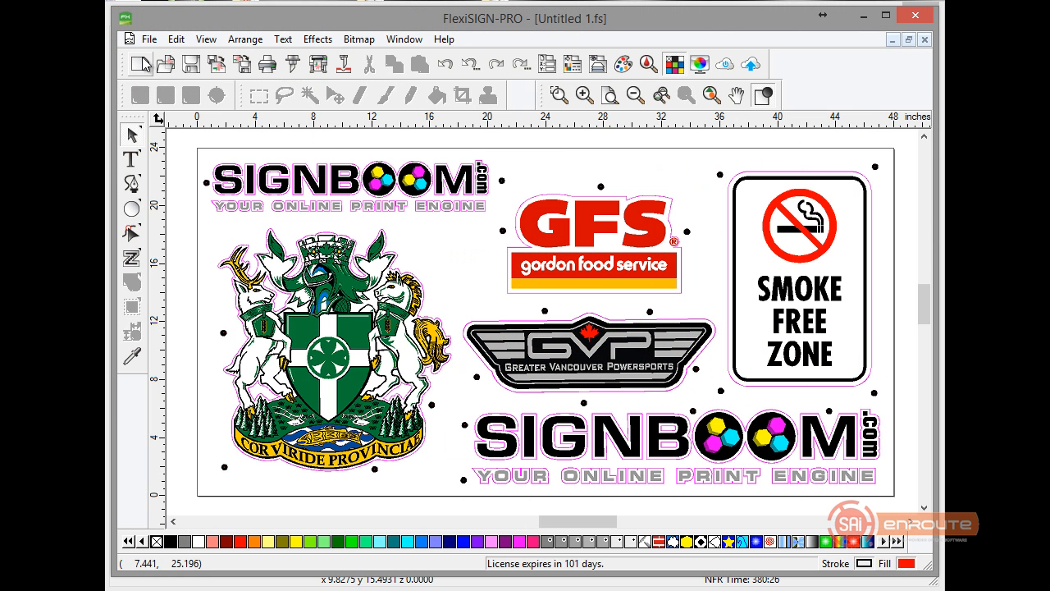
# - Switch to FlexiSIGN-PRO and export the print layout to the Desktop as an Adobe PDF named Signboom3
pyautogui.click(149, 41)
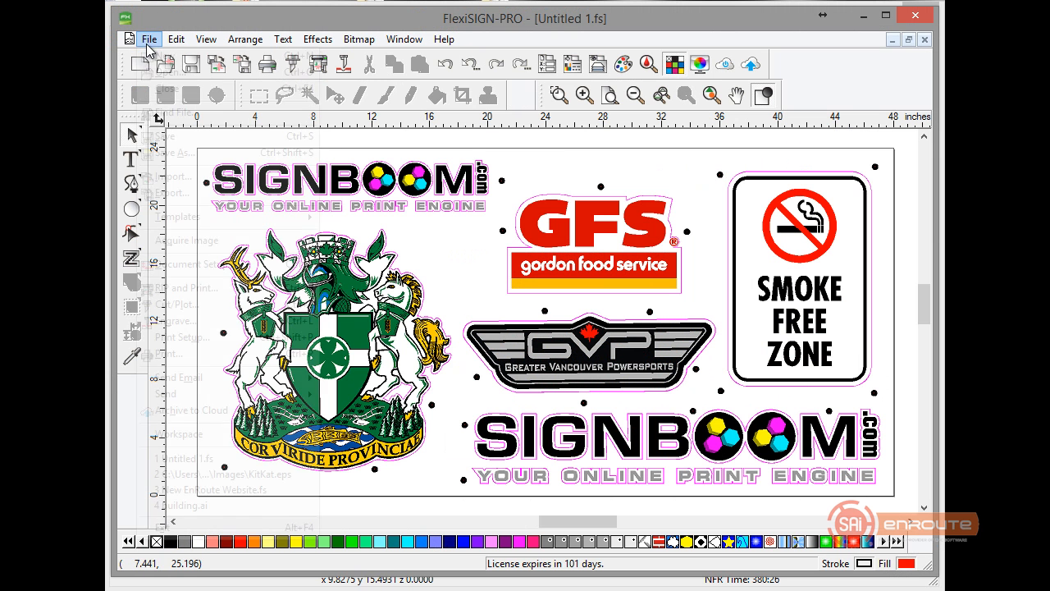
pyautogui.click(176, 153)
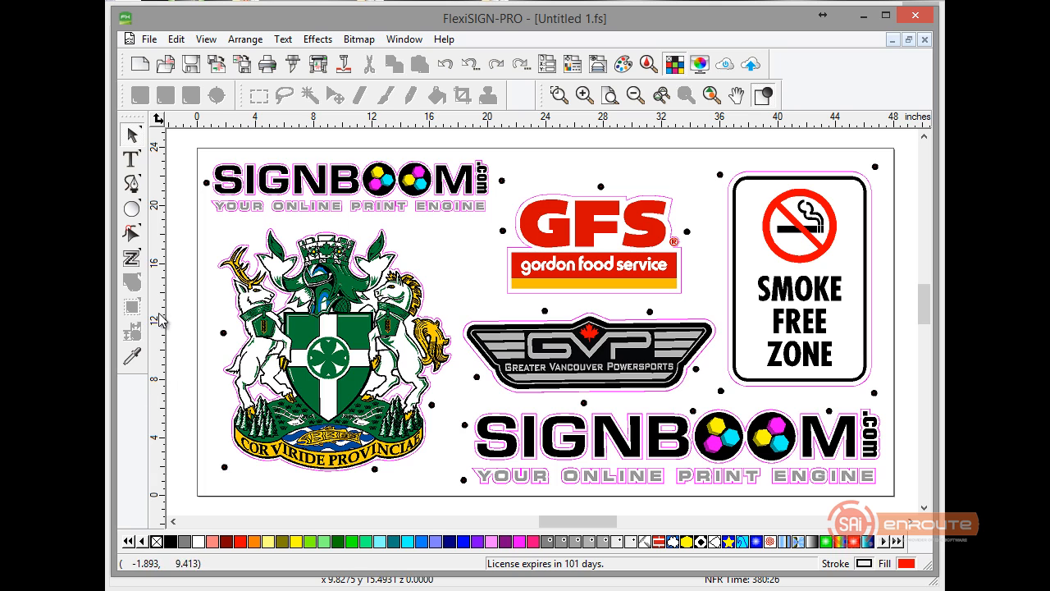
pyautogui.click(242, 66)
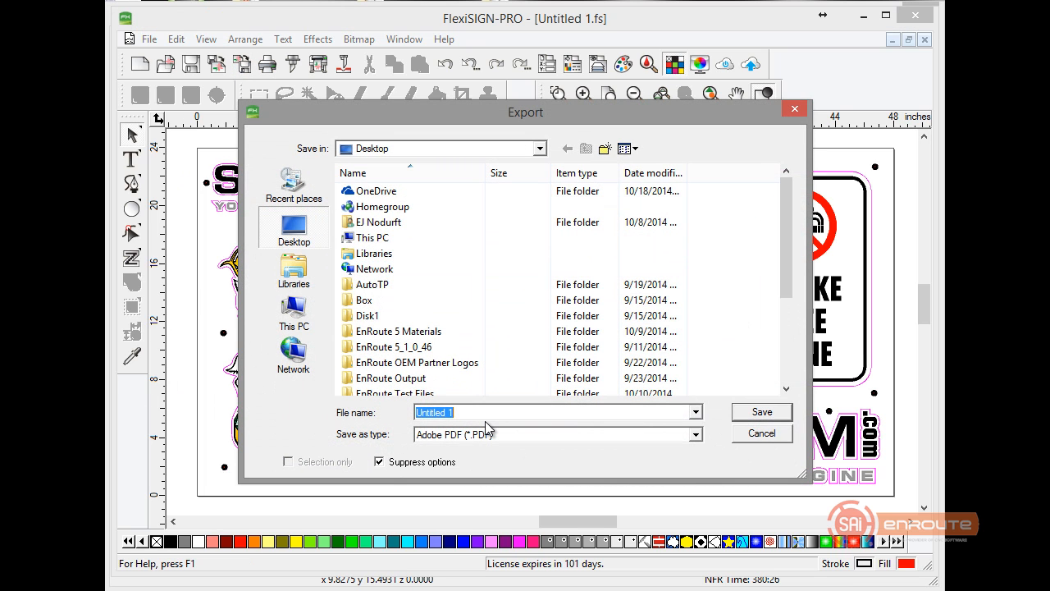
pyautogui.write('Sig')
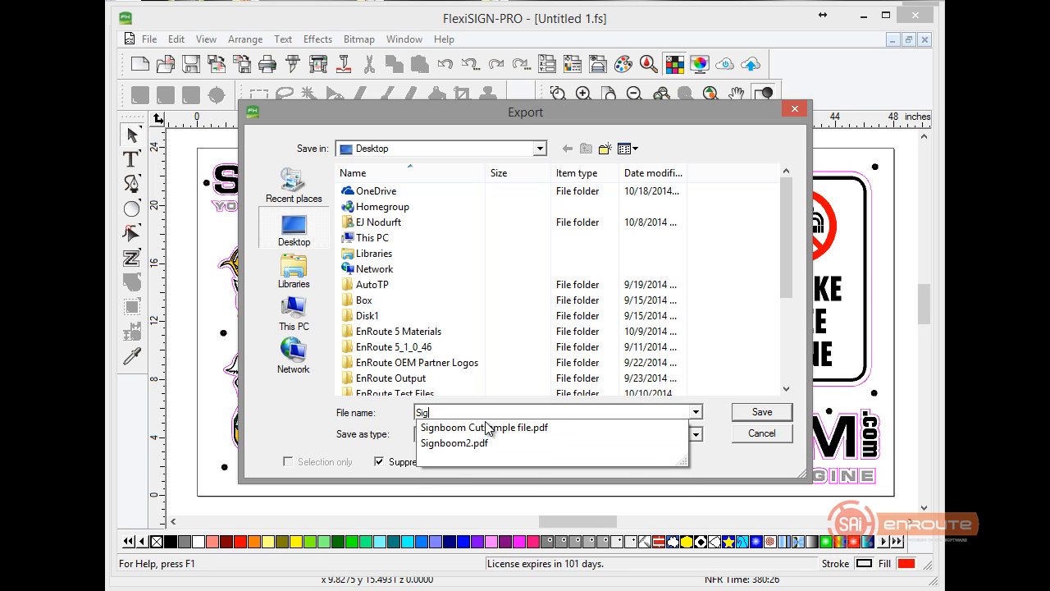
pyautogui.press('BackSpace')
pyautogui.write('d')
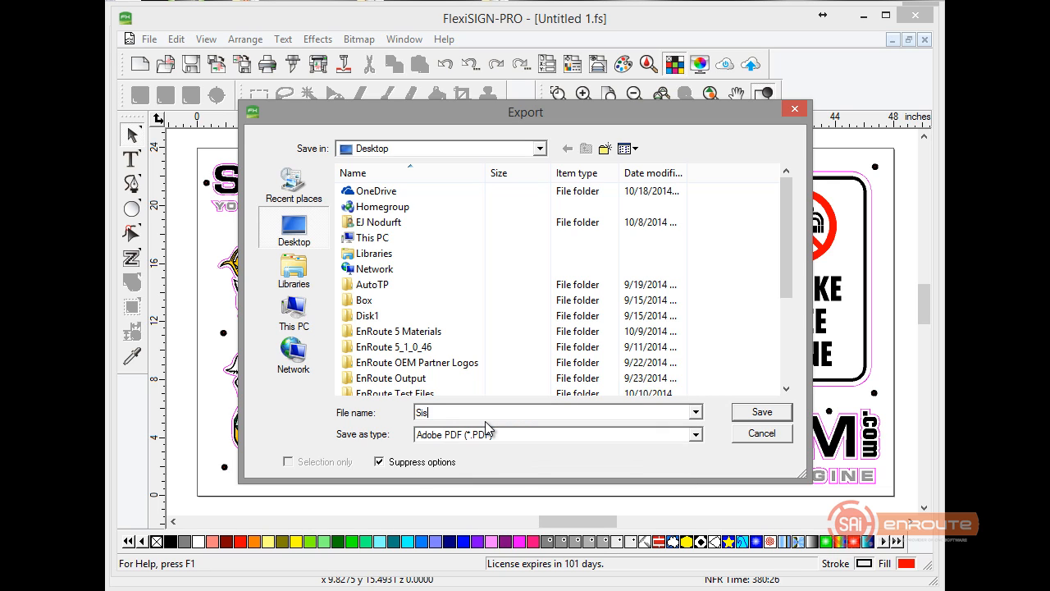
pyautogui.press('BackSpace')
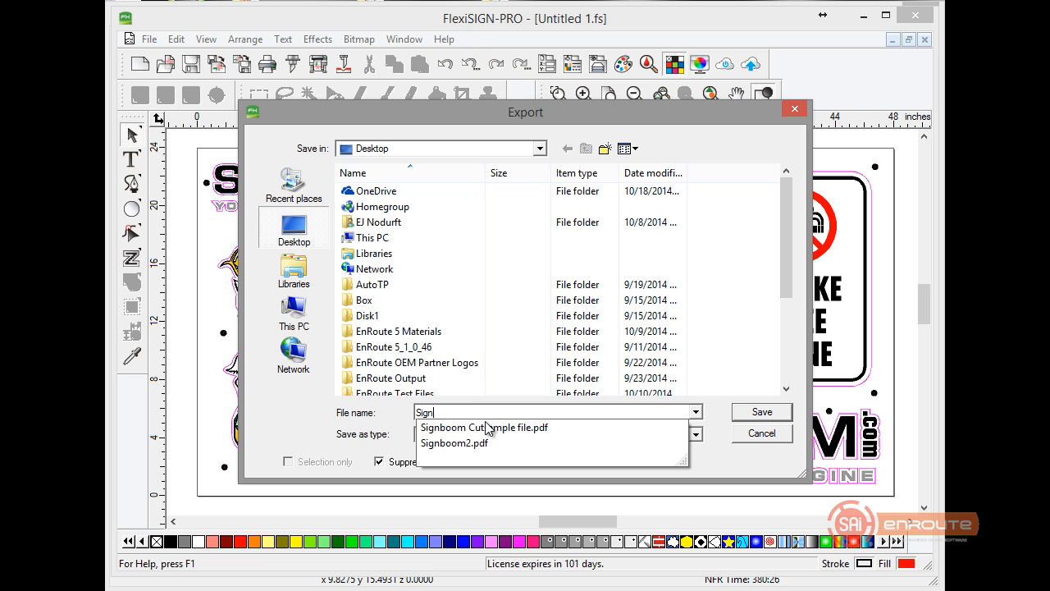
pyautogui.write('gnboom2')
pyautogui.press('Return')
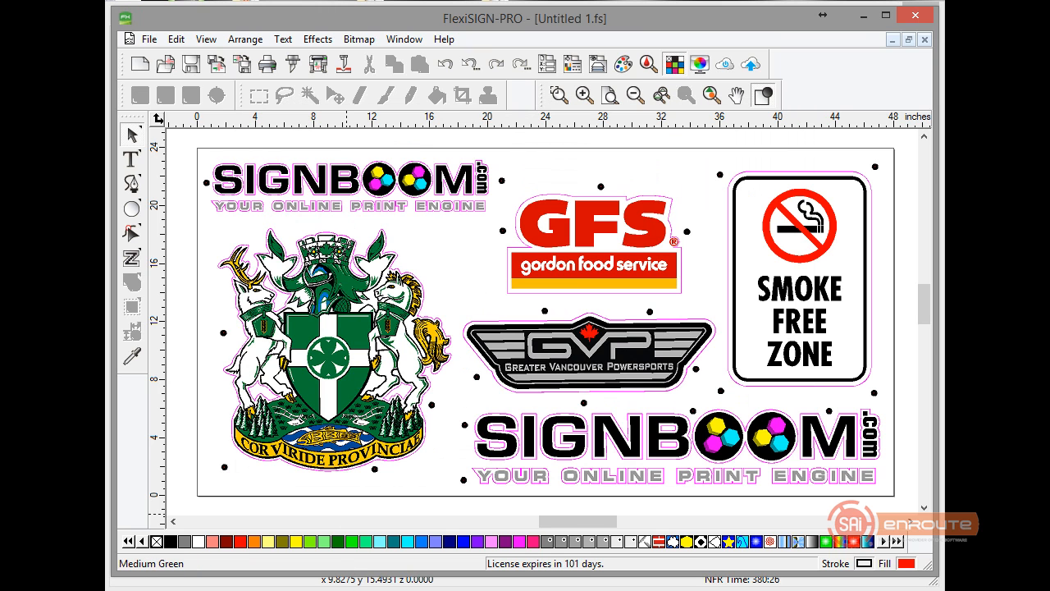
# - Switch back to EnRoute and import Signboom3.pdf from the Desktop
pyautogui.click(404, 588)
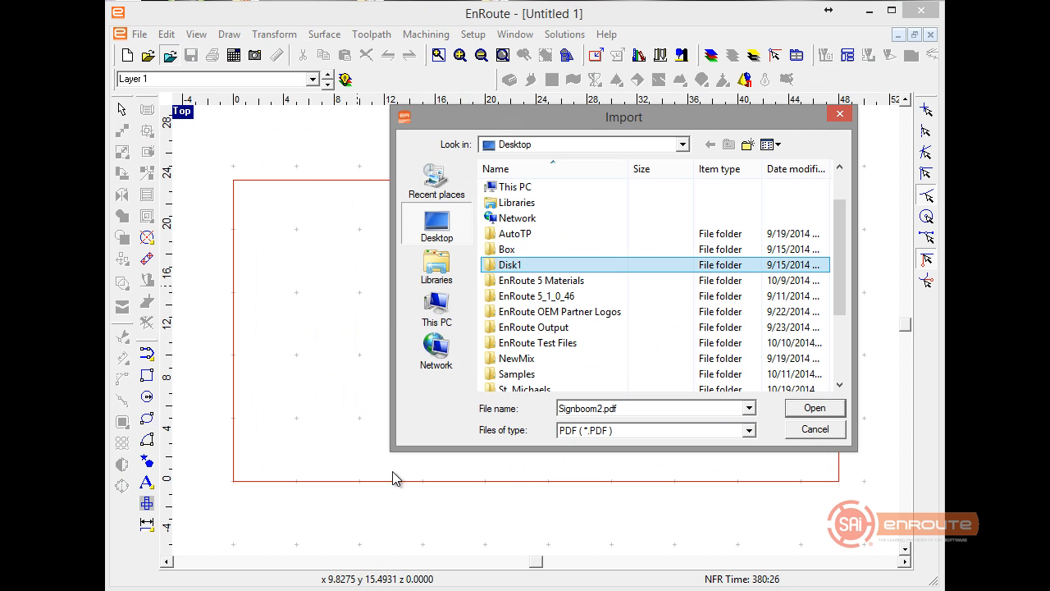
pyautogui.click(588, 361)
pyautogui.scroll(-3, 570, 365)
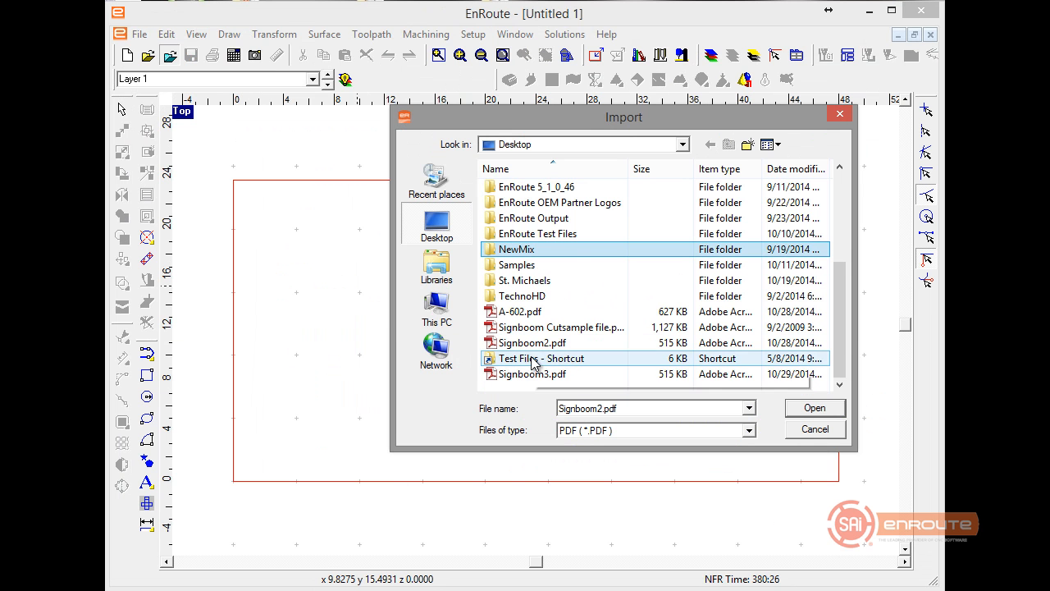
pyautogui.doubleClick(537, 374)
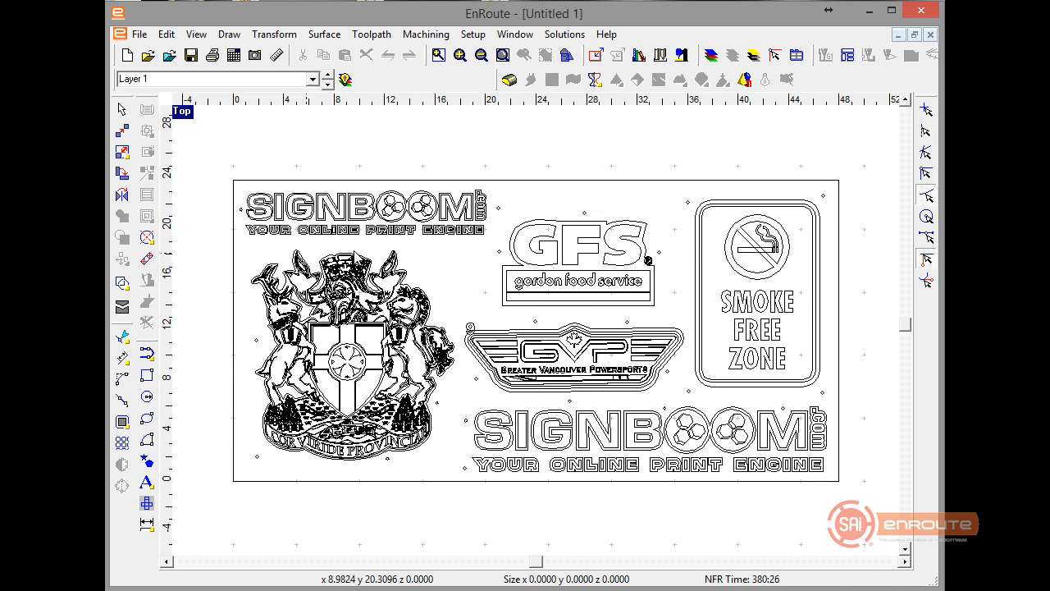
# - Inspect the imported contours and check the size of a registration circle between the GFS and GVP logos
pyautogui.scroll(2, 303, 274)
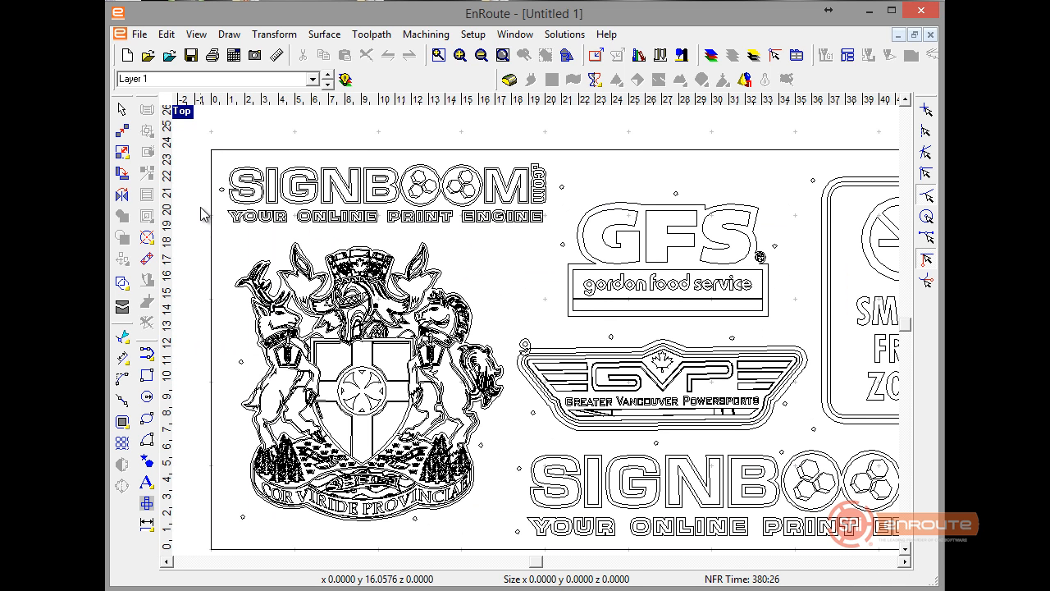
pyautogui.scroll(1, 581, 336)
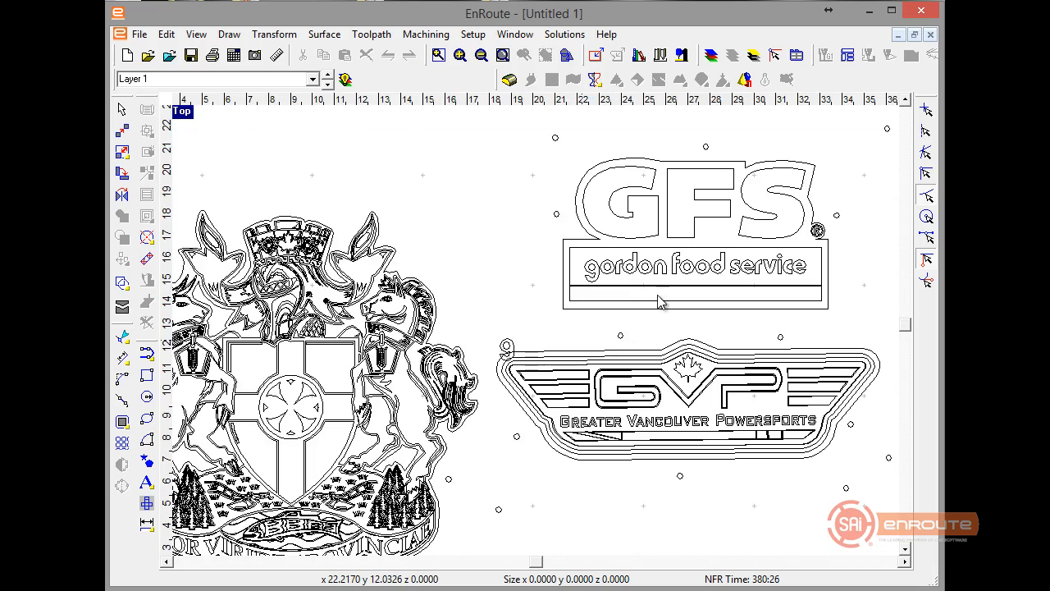
pyautogui.scroll(3, 661, 303)
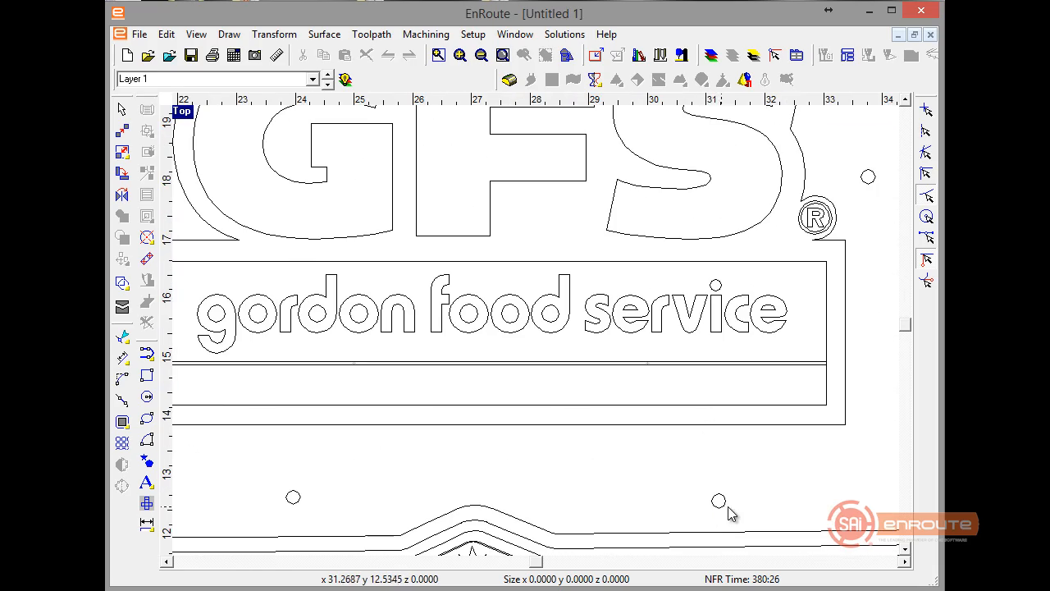
pyautogui.click(719, 500)
pyautogui.scroll(-3, 716, 498)
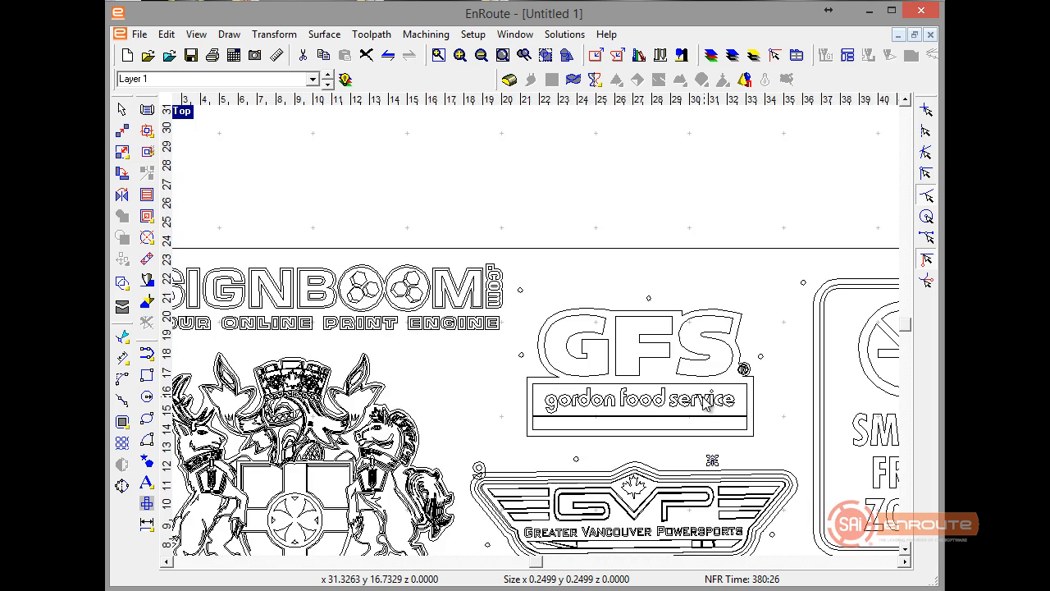
pyautogui.scroll(-2, 648, 365)
pyautogui.scroll(-1, 546, 335)
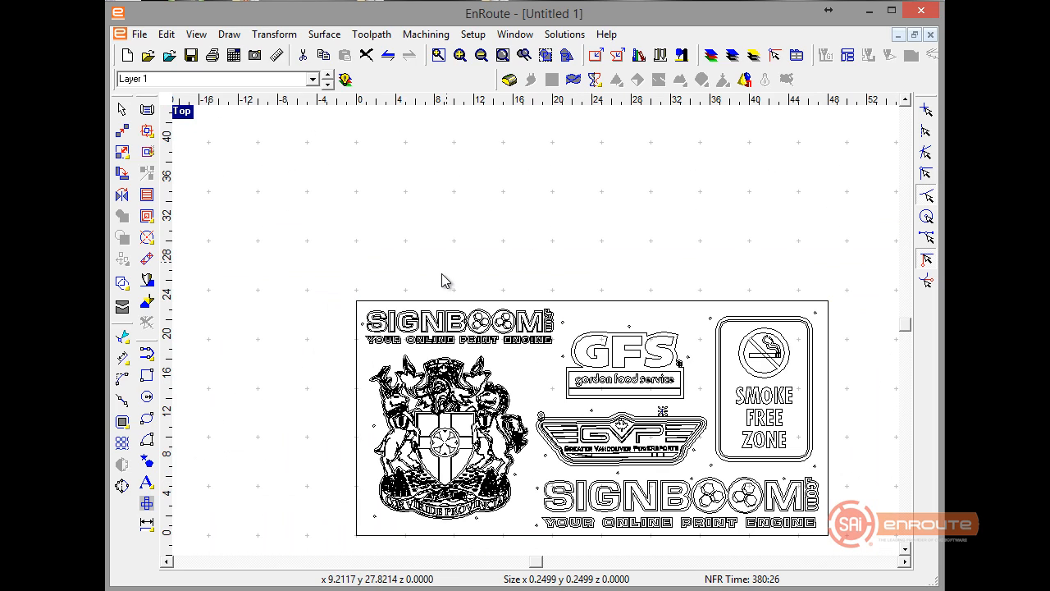
# - Select all the imported artwork and run a cleanup to reduce its contour segments
pyautogui.moveTo(302, 269); pyautogui.dragTo(382, 317)
pyautogui.moveTo(321, 286); pyautogui.dragTo(830, 548)
pyautogui.scroll(1, 818, 466)
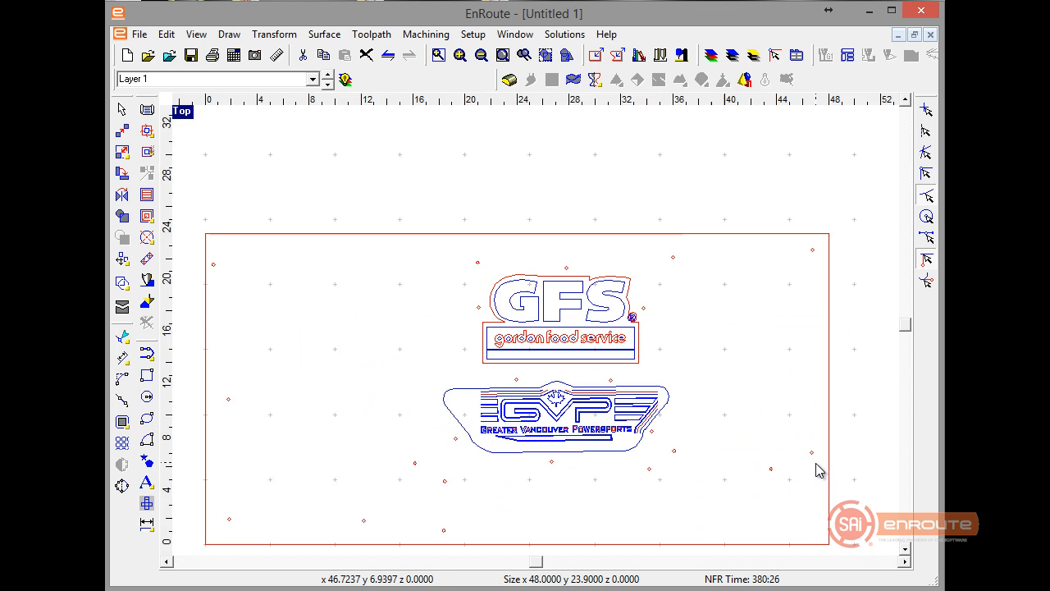
pyautogui.scroll(1, 696, 386)
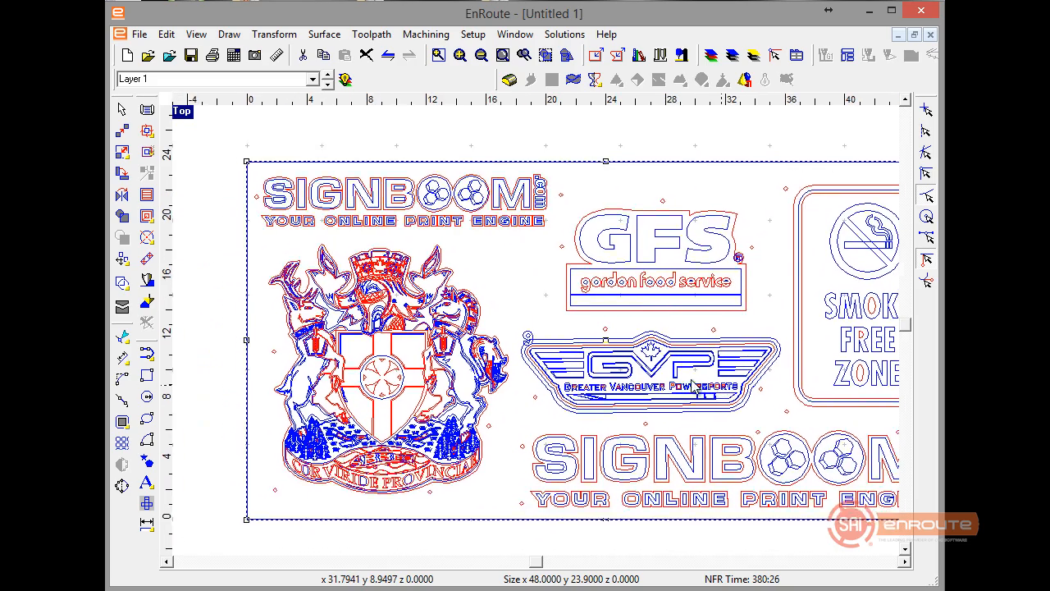
pyautogui.moveTo(691, 380); pyautogui.dragTo(642, 378, button='middle')
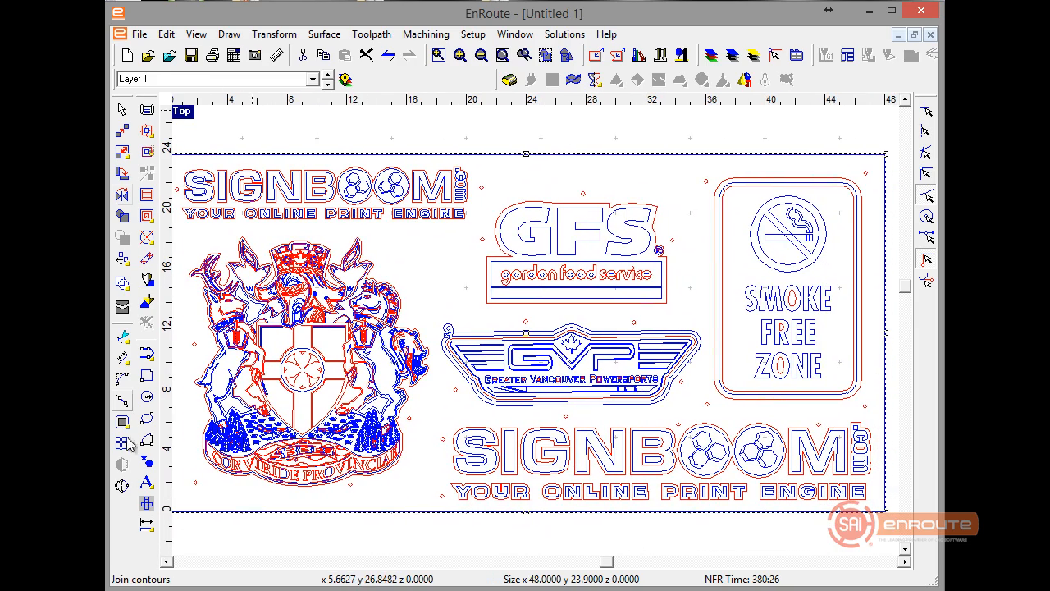
pyautogui.click(122, 485)
pyautogui.click(830, 94)
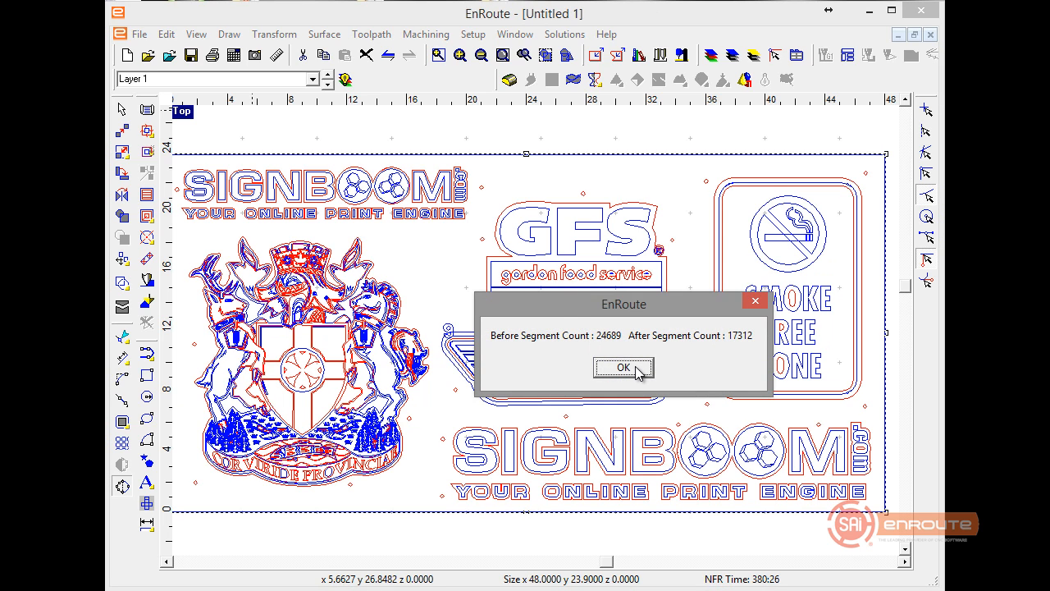
pyautogui.click(623, 368)
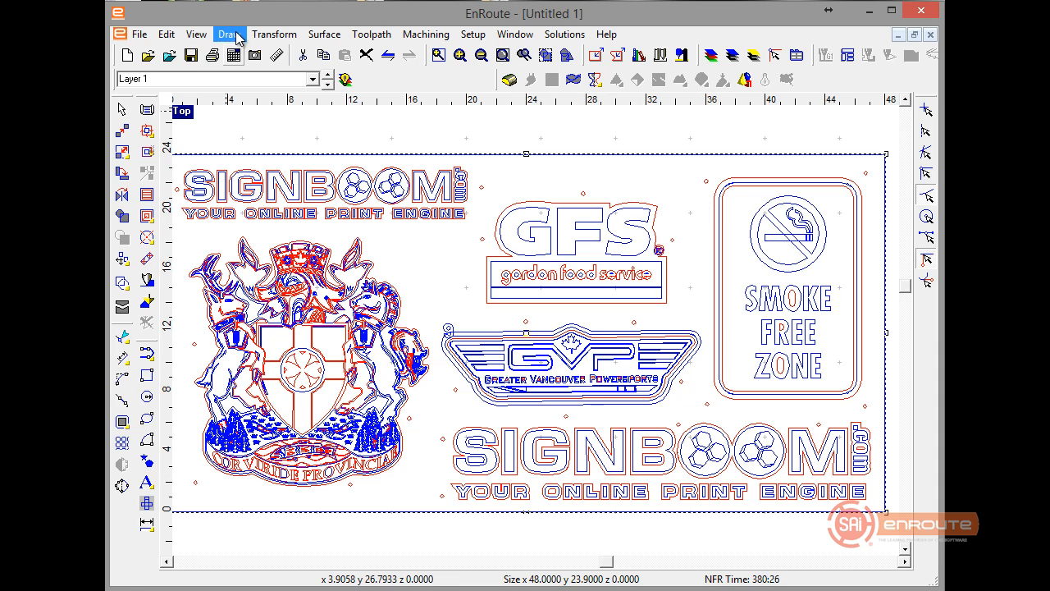
# - Modify the selection of the whole artwork so that only the circles stay selected
pyautogui.click(167, 35)
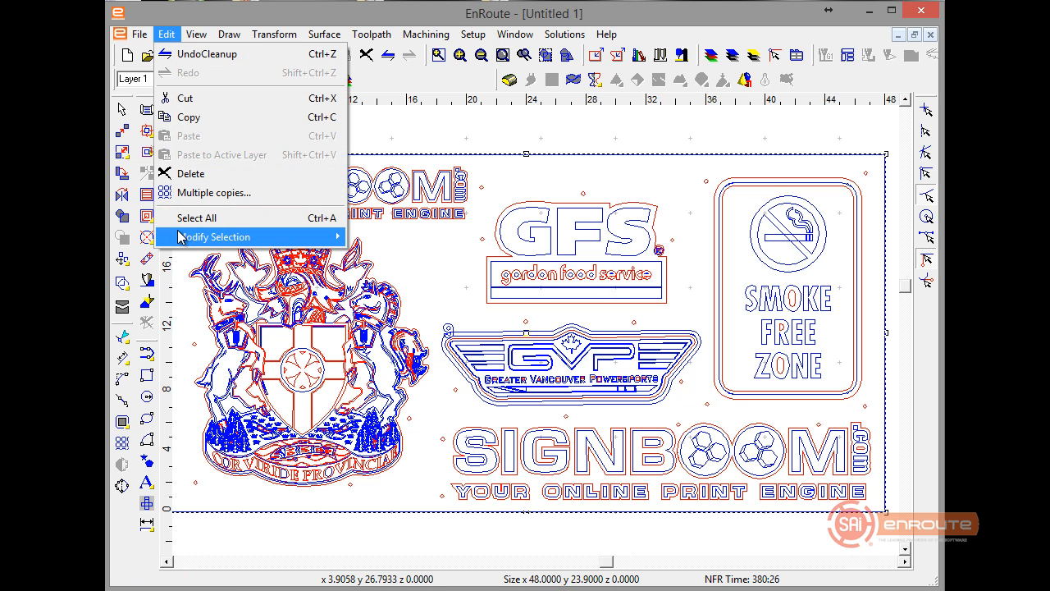
pyautogui.moveTo(185, 238)
pyautogui.click(386, 256)
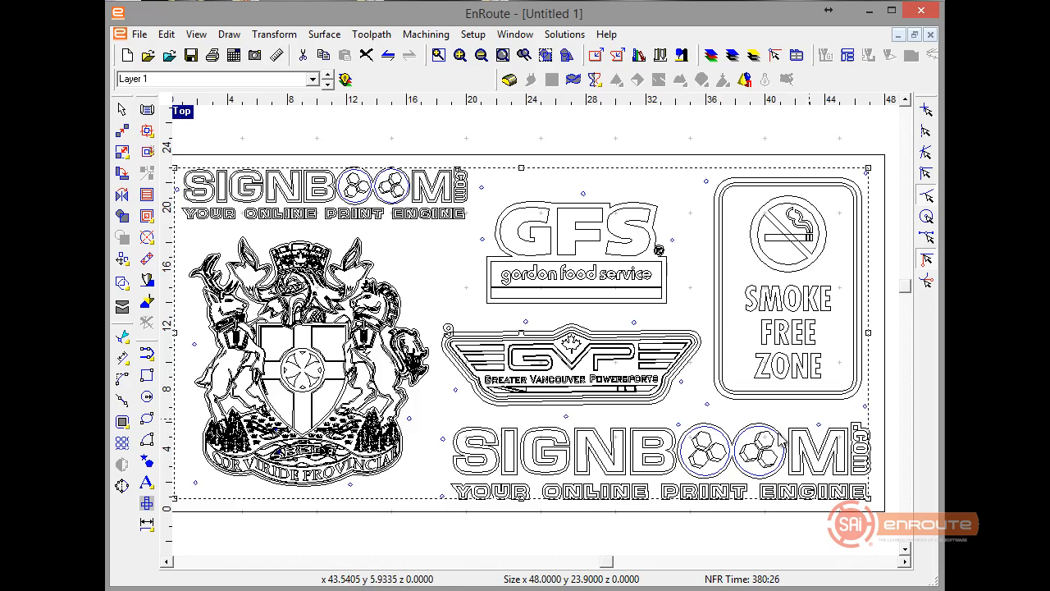
# - Remove the large circles in both SIGNBOOM logos from the selection and group the remaining registration circles
pyautogui.scroll(5, 353, 185)
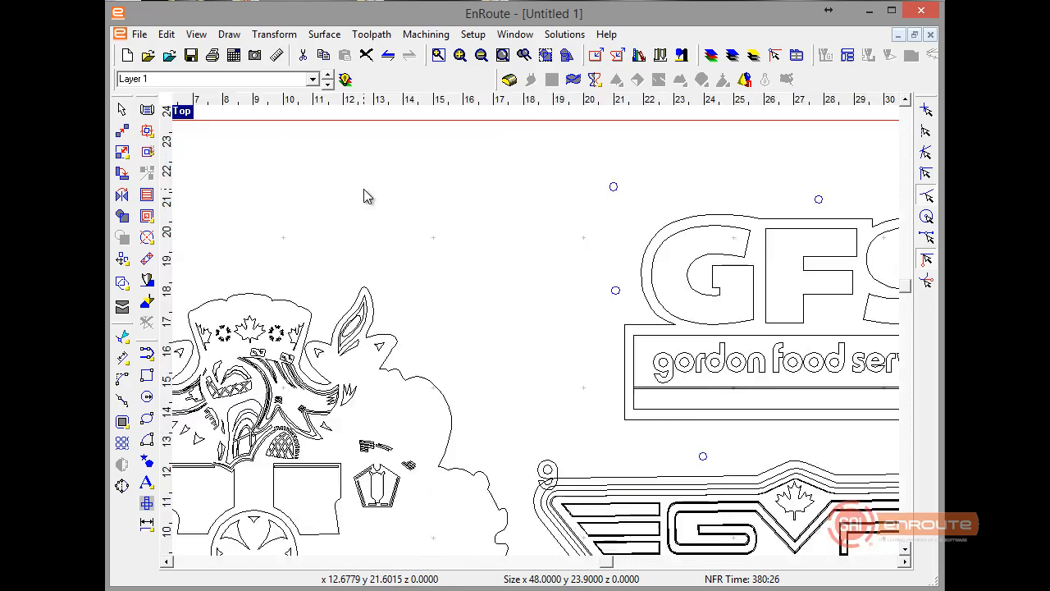
pyautogui.scroll(2, 410, 187)
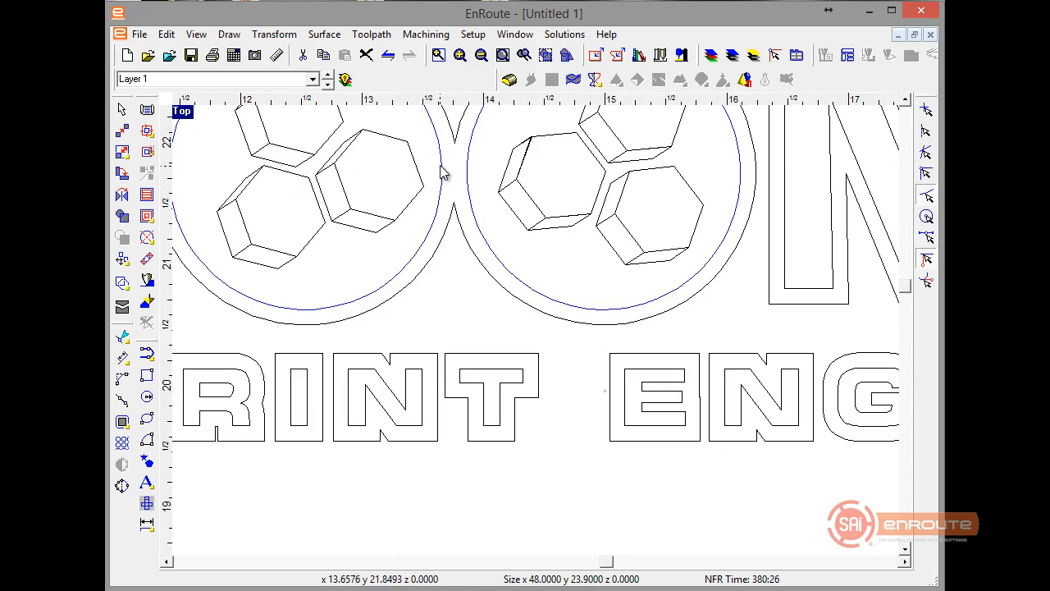
pyautogui.scroll(-4, 484, 222)
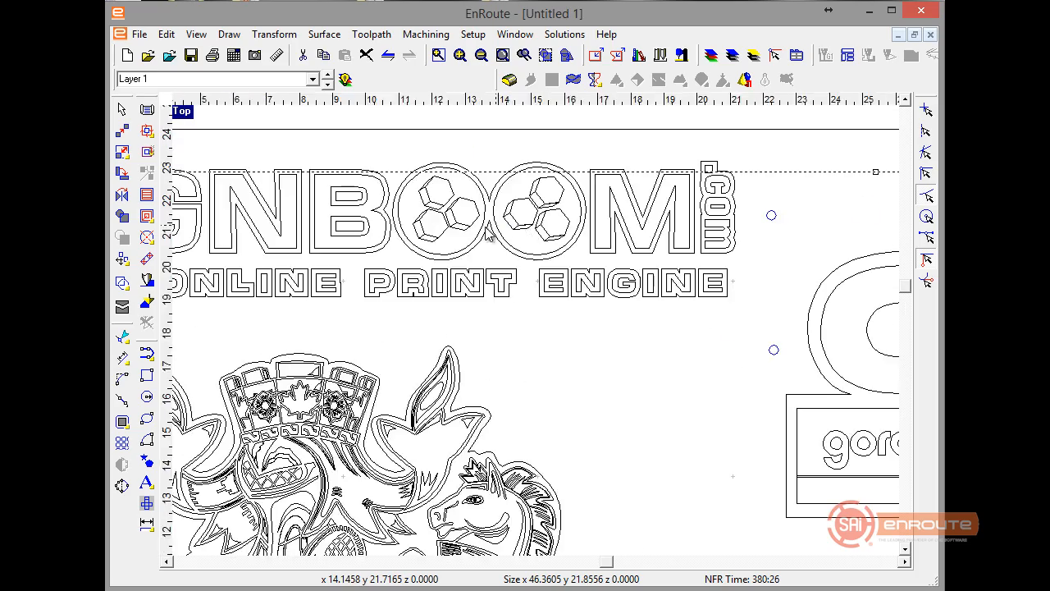
pyautogui.scroll(-4, 460, 222)
pyautogui.scroll(2, 824, 475)
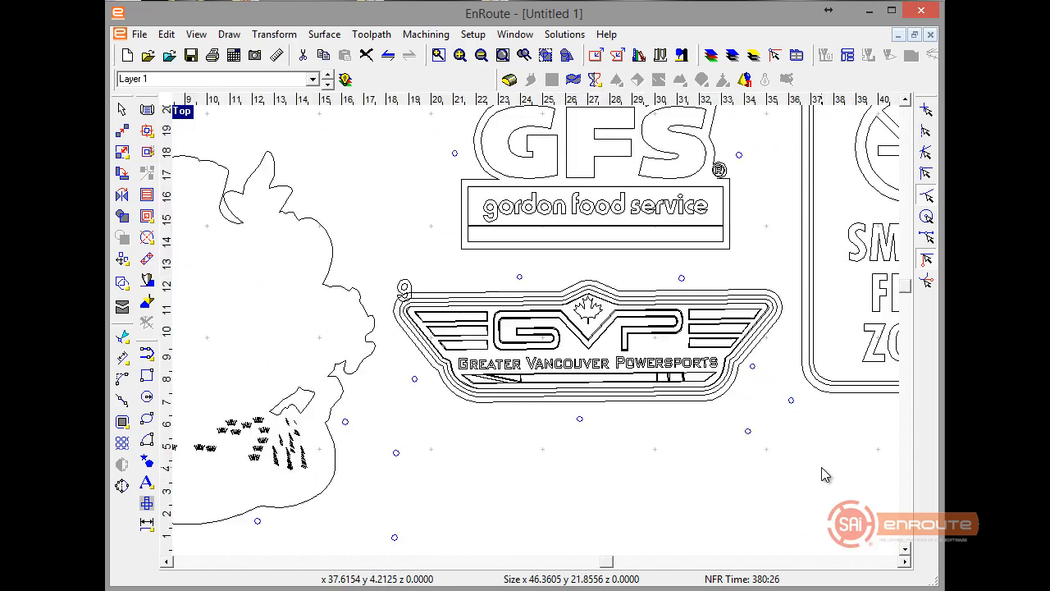
pyautogui.scroll(5, 825, 474)
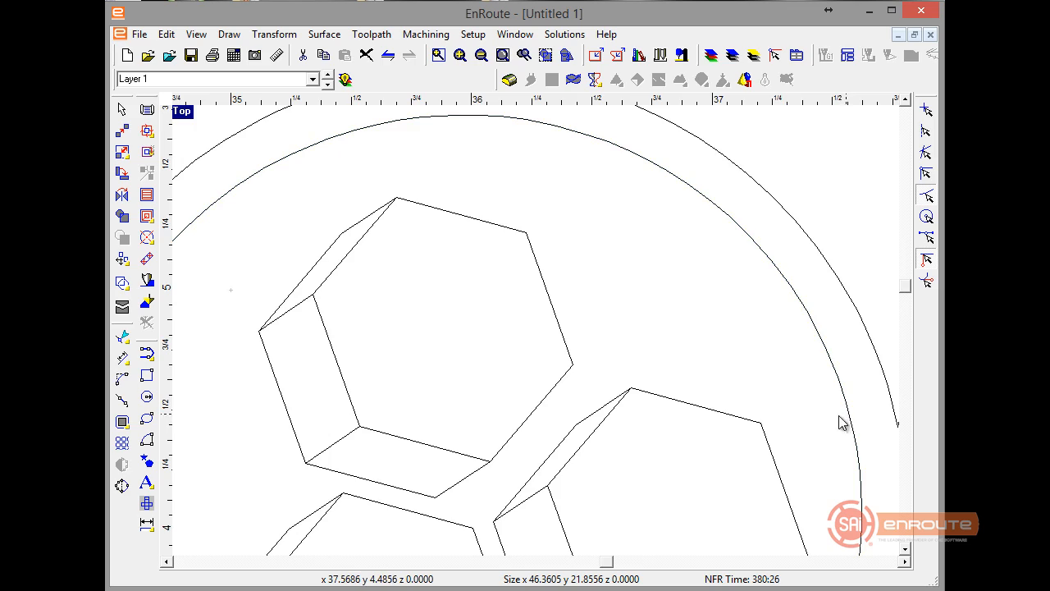
pyautogui.scroll(-3, 841, 423)
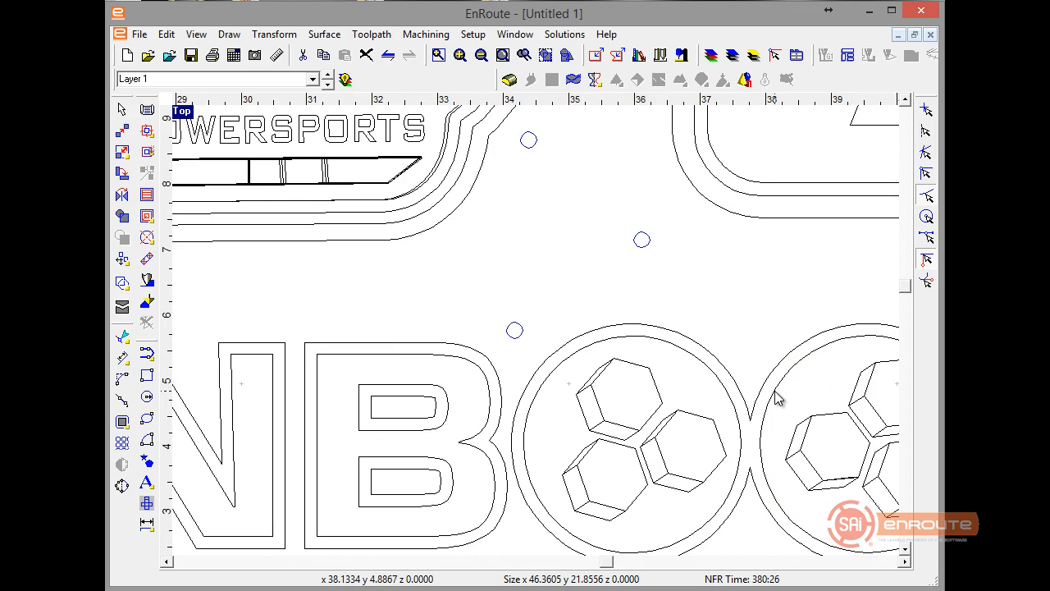
pyautogui.scroll(-5, 727, 422)
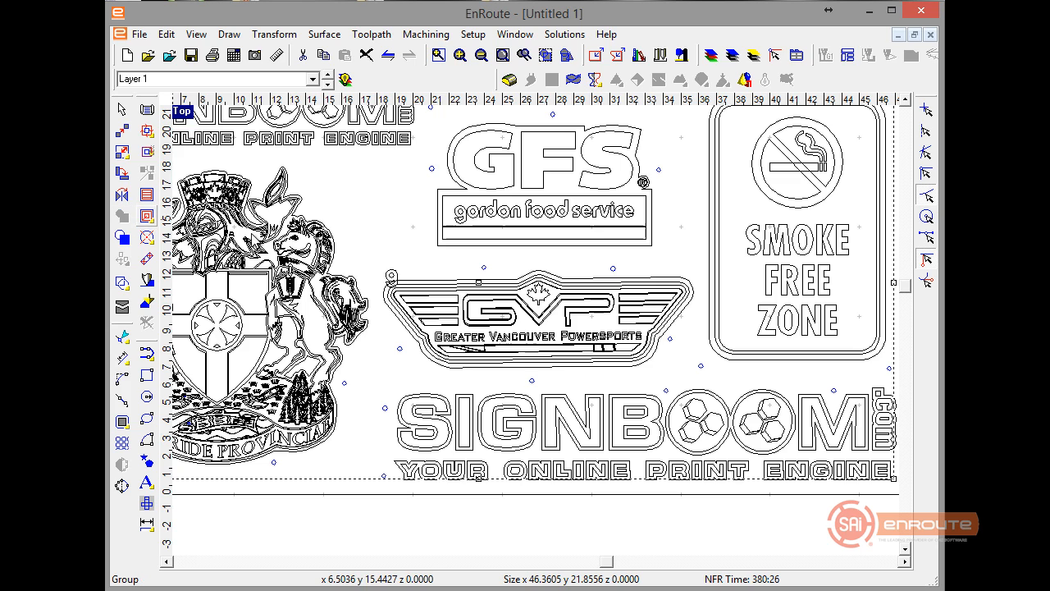
# - Select and delete the stray 9-shaped contours at the upper-left corner of the GVP logo
pyautogui.moveTo(363, 237); pyautogui.dragTo(413, 287)
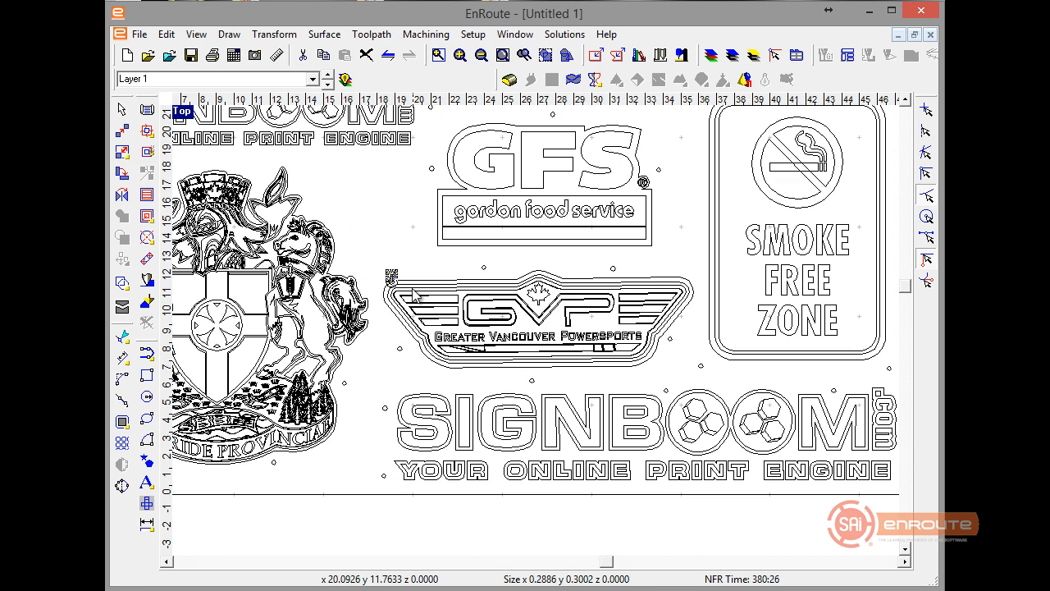
pyautogui.click(564, 156)
pyautogui.click(388, 272)
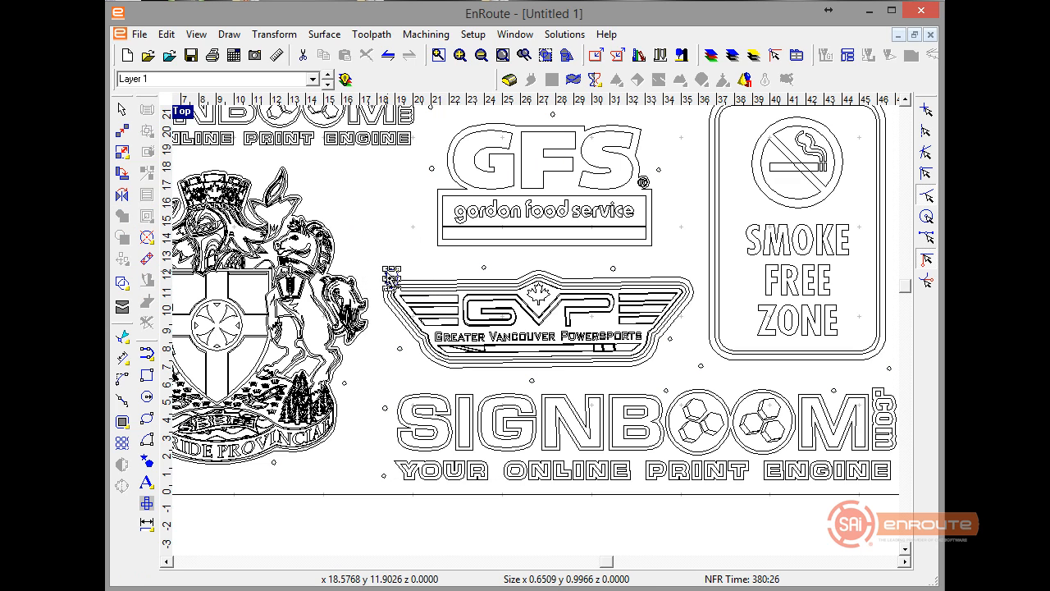
pyautogui.press('Delete')
pyautogui.scroll(-2, 765, 310)
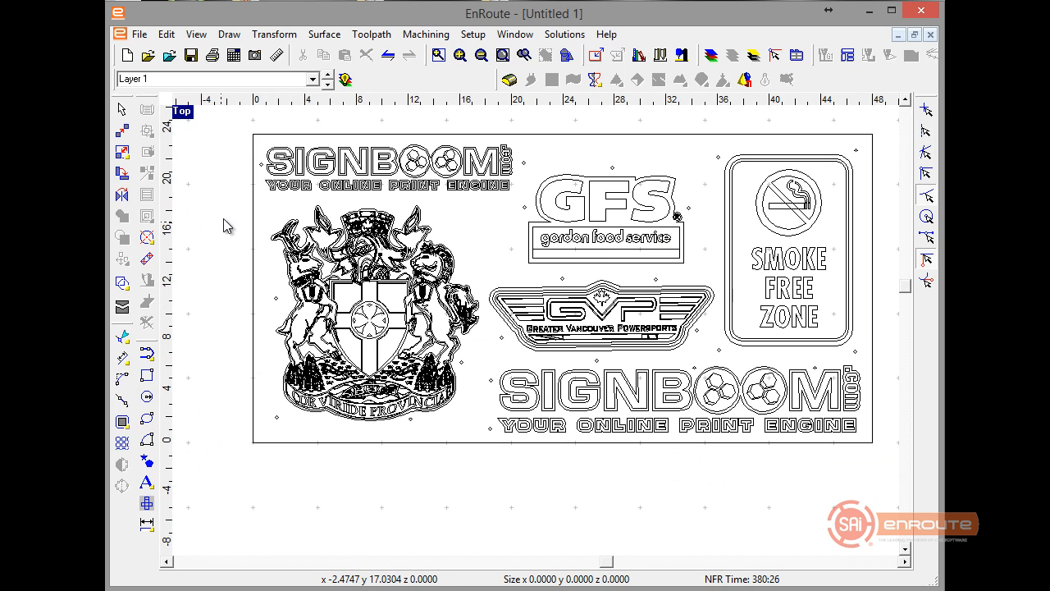
pyautogui.scroll(1, 241, 222)
pyautogui.scroll(3, 326, 233)
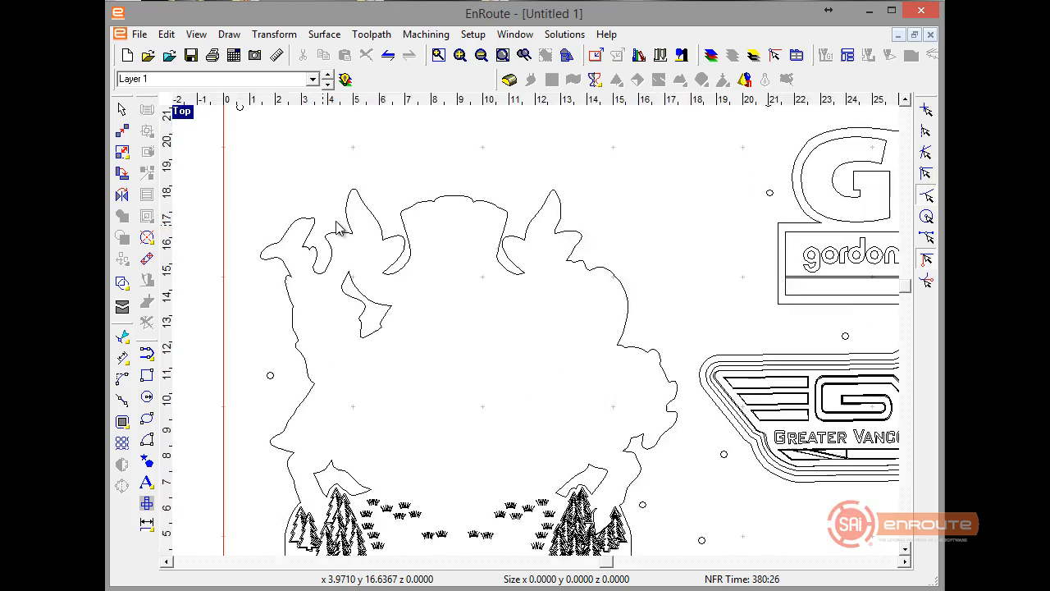
# - Select the entire coat-of-arms artwork, leave its outer outline out of the selection, and delete all the inner contours
pyautogui.click(354, 205)
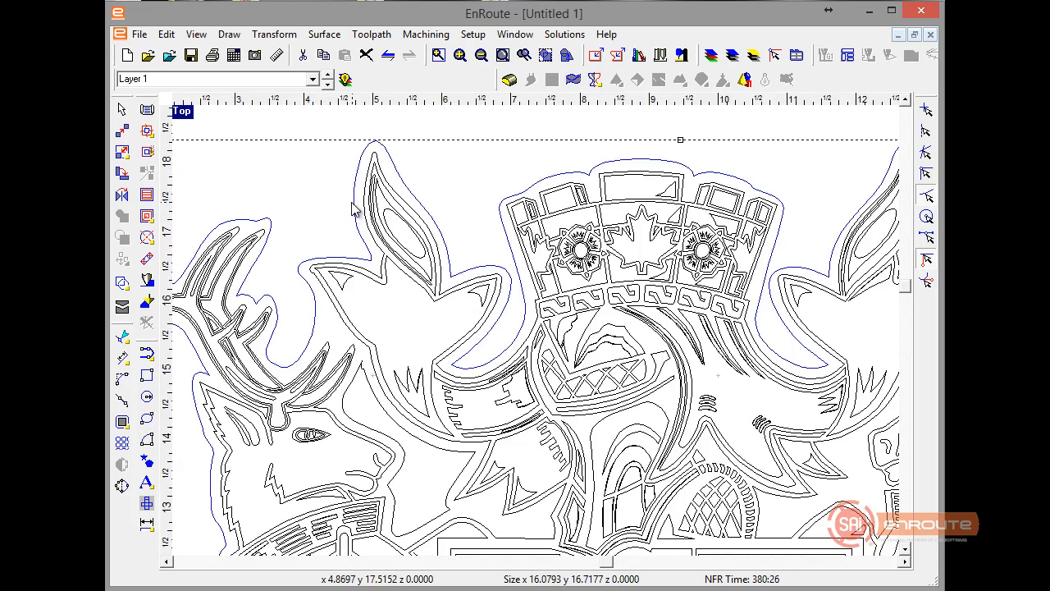
pyautogui.scroll(-2, 353, 207)
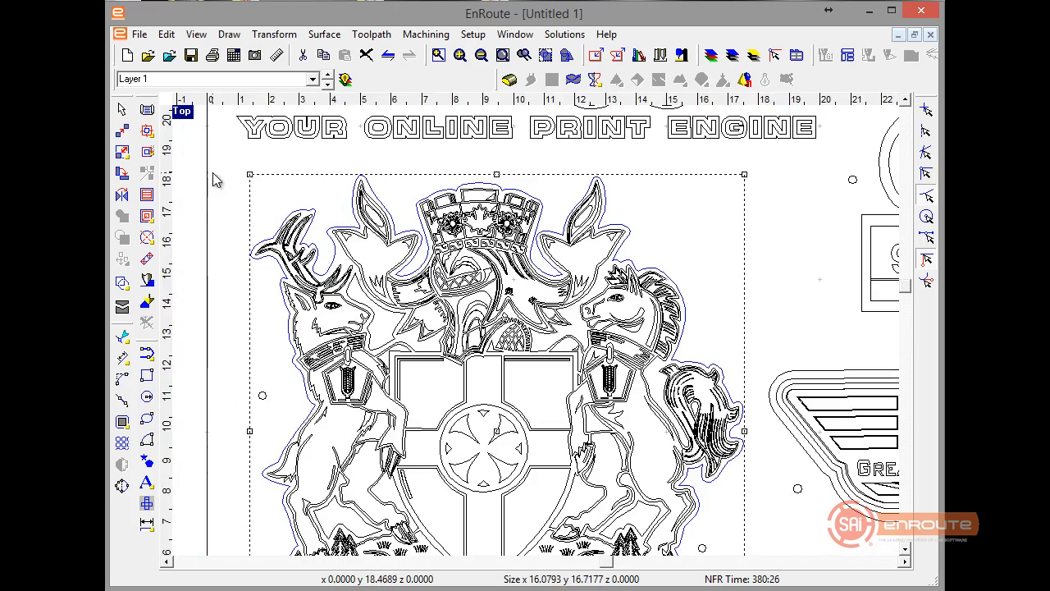
pyautogui.moveTo(223, 170); pyautogui.dragTo(730, 590)
pyautogui.scroll(3, 349, 459)
pyautogui.scroll(5, 335, 444)
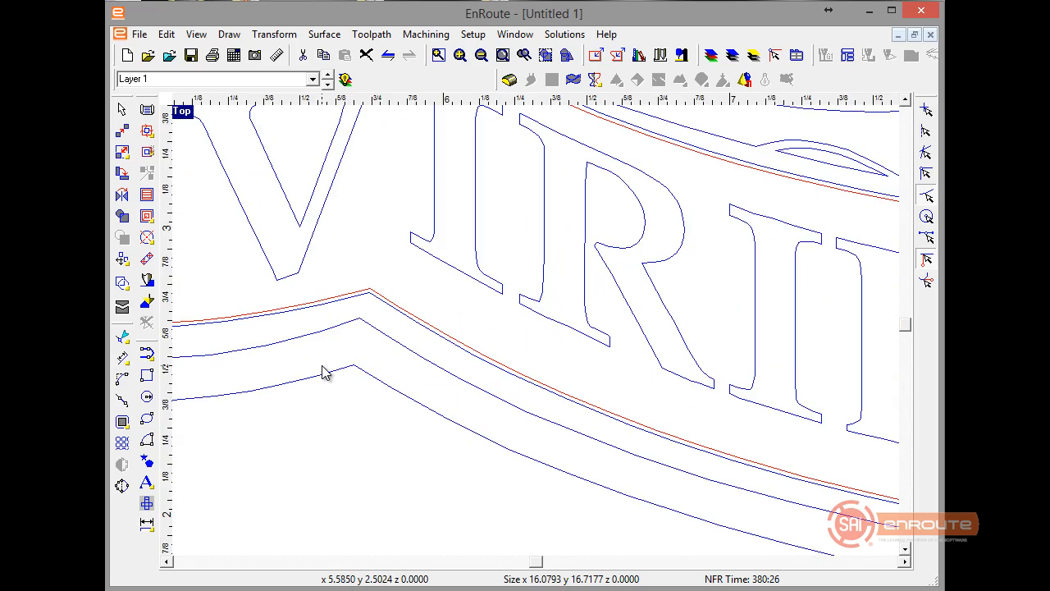
pyautogui.scroll(-3, 369, 407)
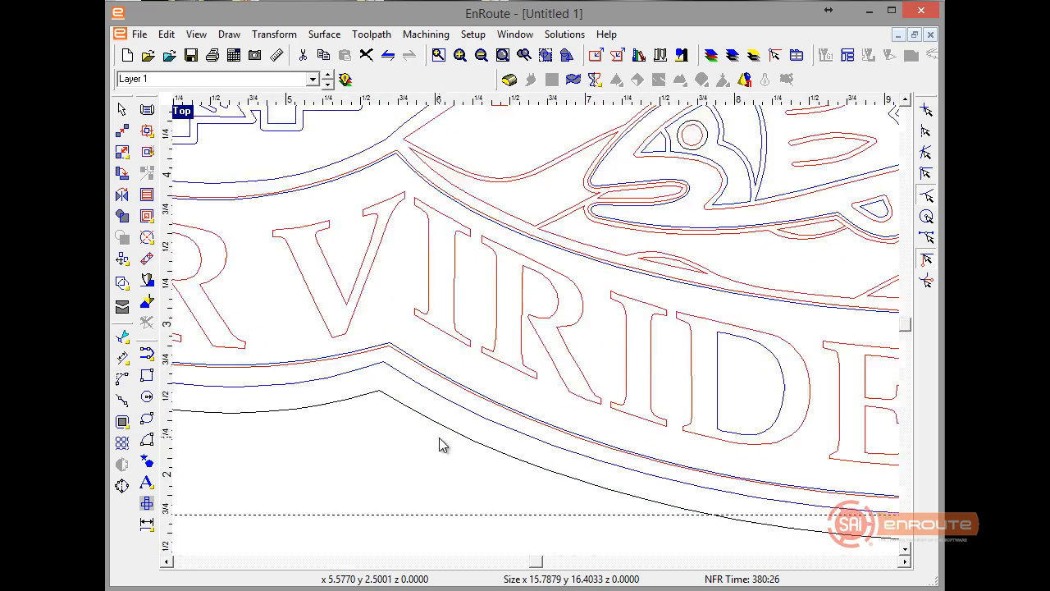
pyautogui.scroll(-2, 537, 494)
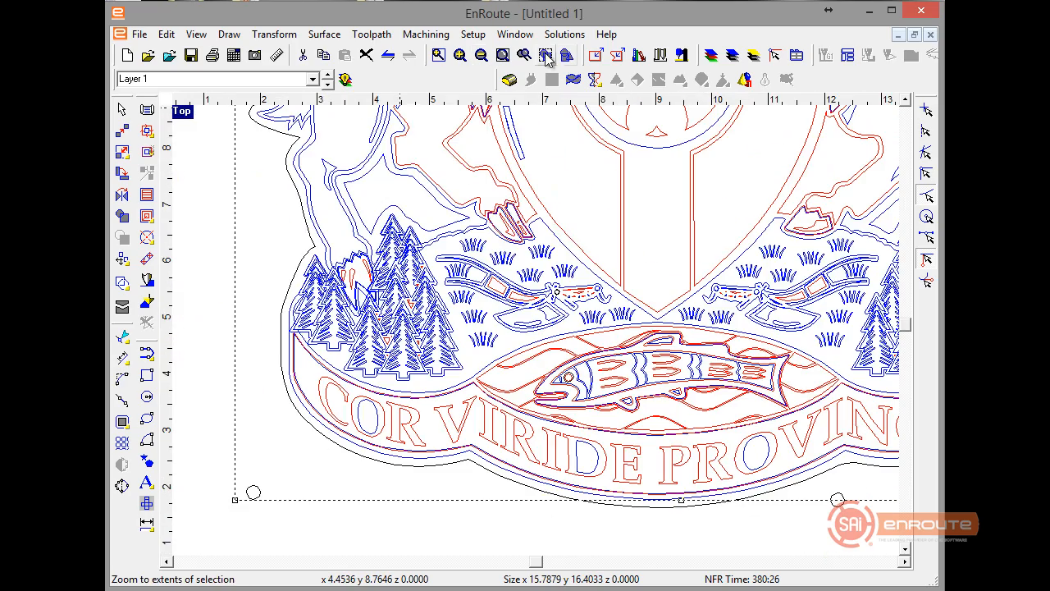
pyautogui.click(546, 55)
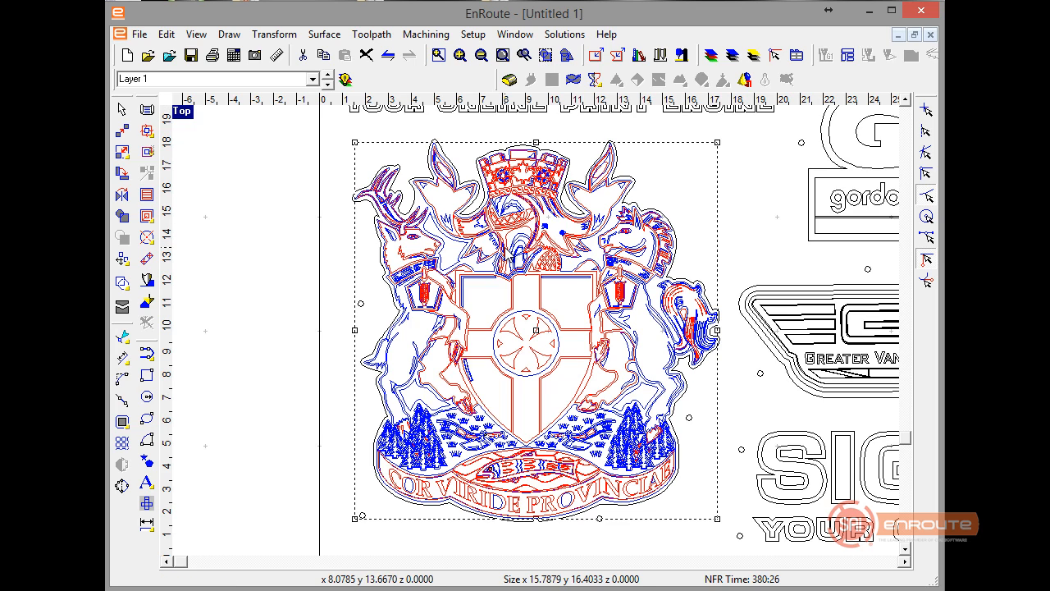
pyautogui.press('Delete')
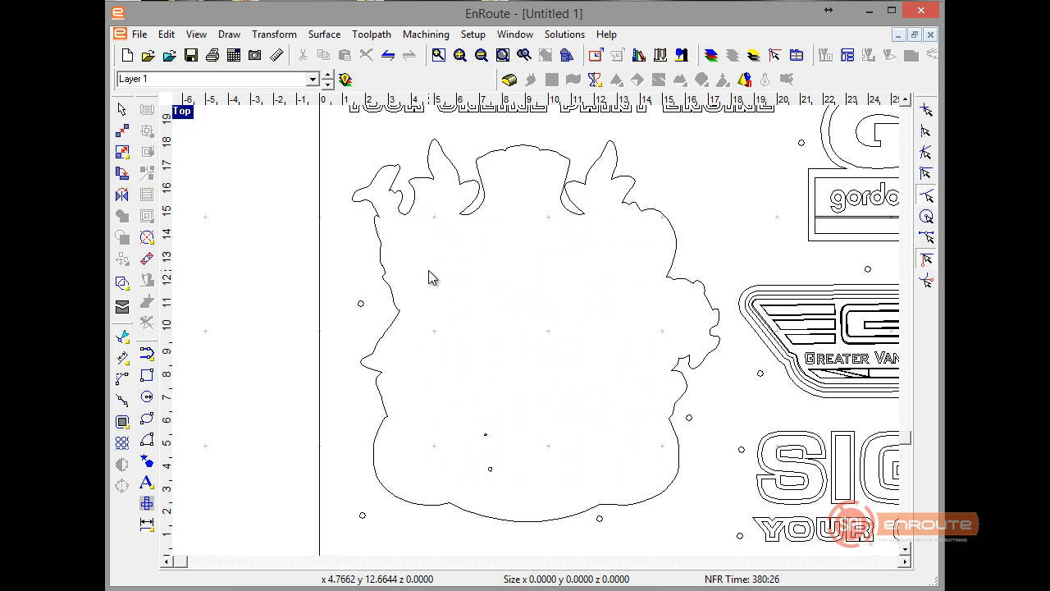
# - Ungroup the registration circles and delete the two stray small circles inside the coat-of-arms outline
pyautogui.moveTo(452, 418); pyautogui.dragTo(517, 507)
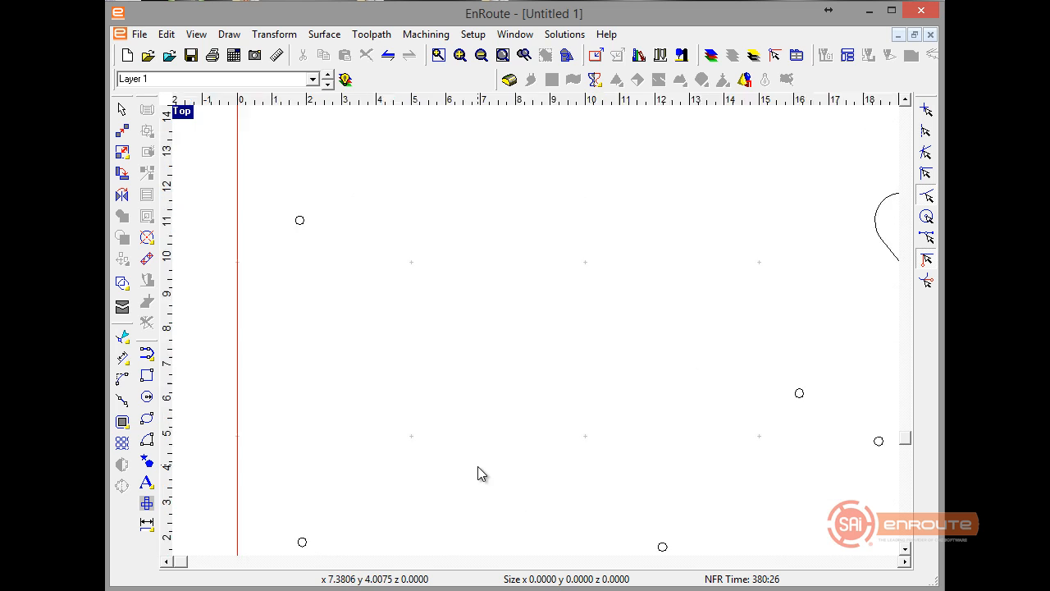
pyautogui.hotkey('ctrl', 'a')
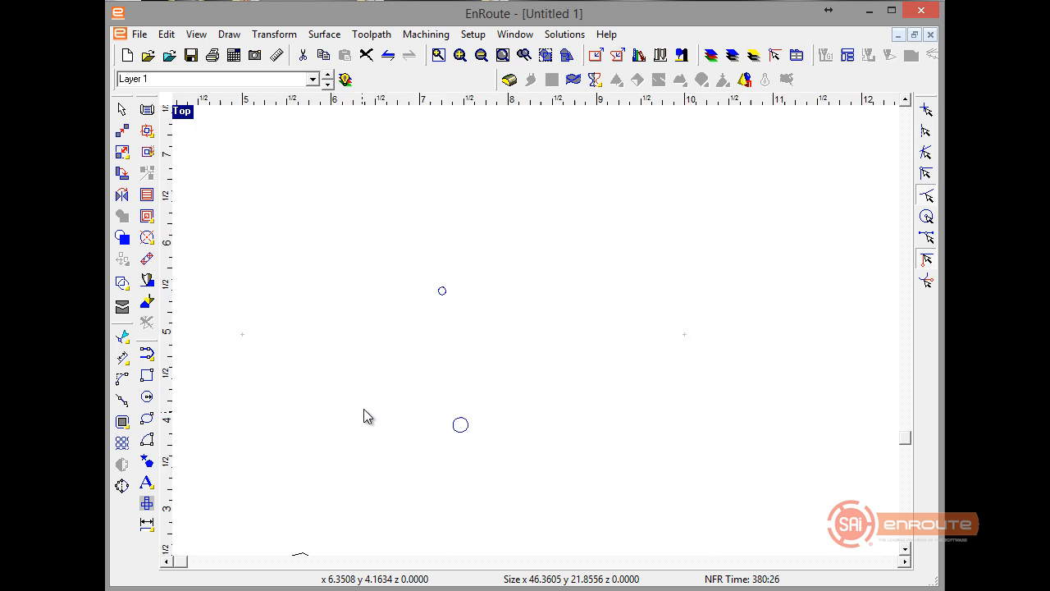
pyautogui.scroll(-5, 391, 407)
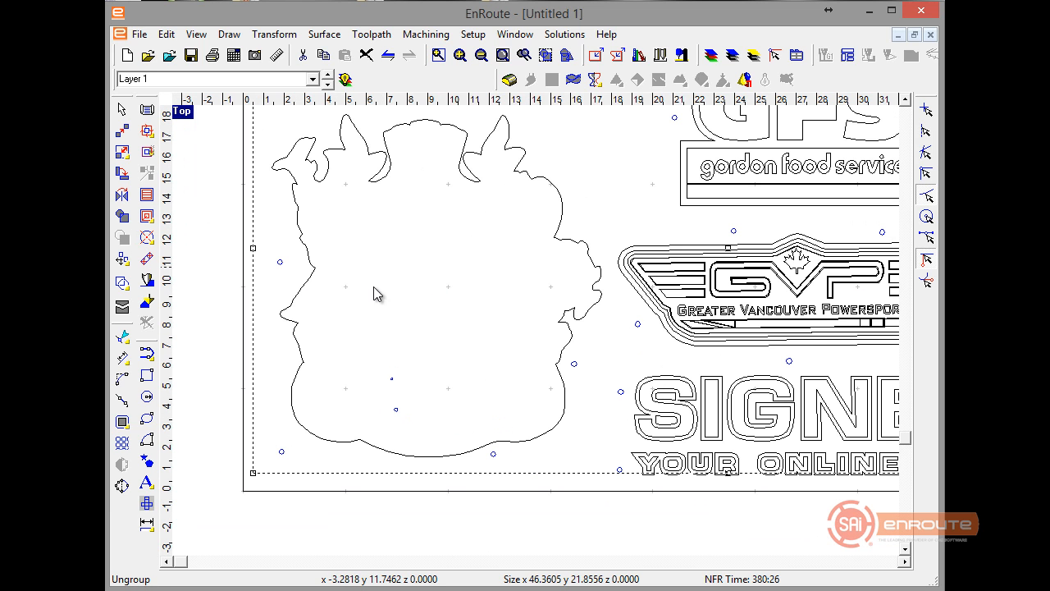
pyautogui.moveTo(372, 318); pyautogui.dragTo(424, 443)
pyautogui.click(412, 443)
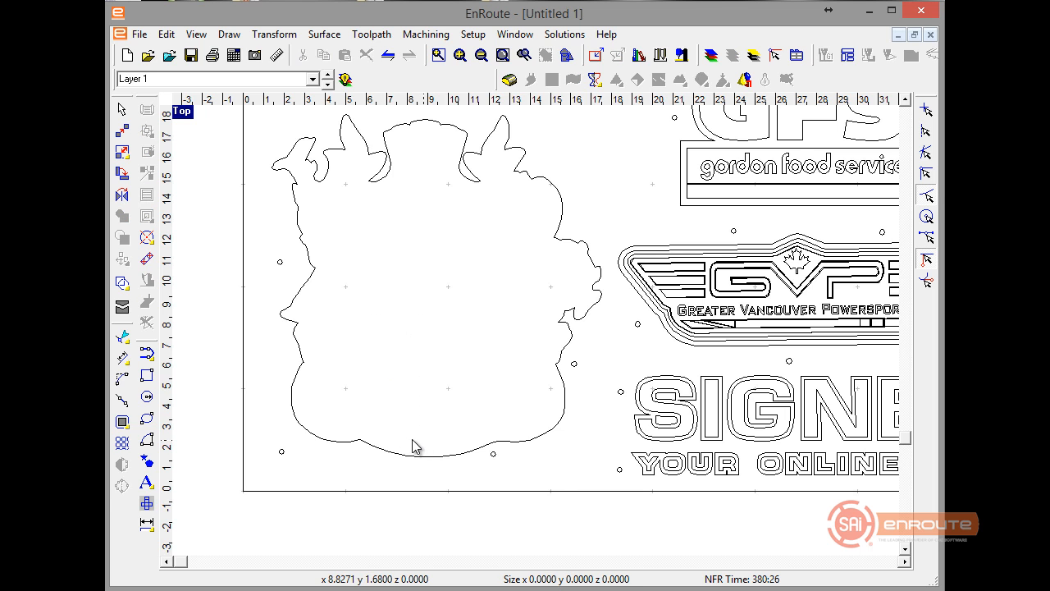
# - Delete the GVP logo's inner contours and the four registration circles around it, keeping only the logo's outermost outline
pyautogui.scroll(-3, 416, 444)
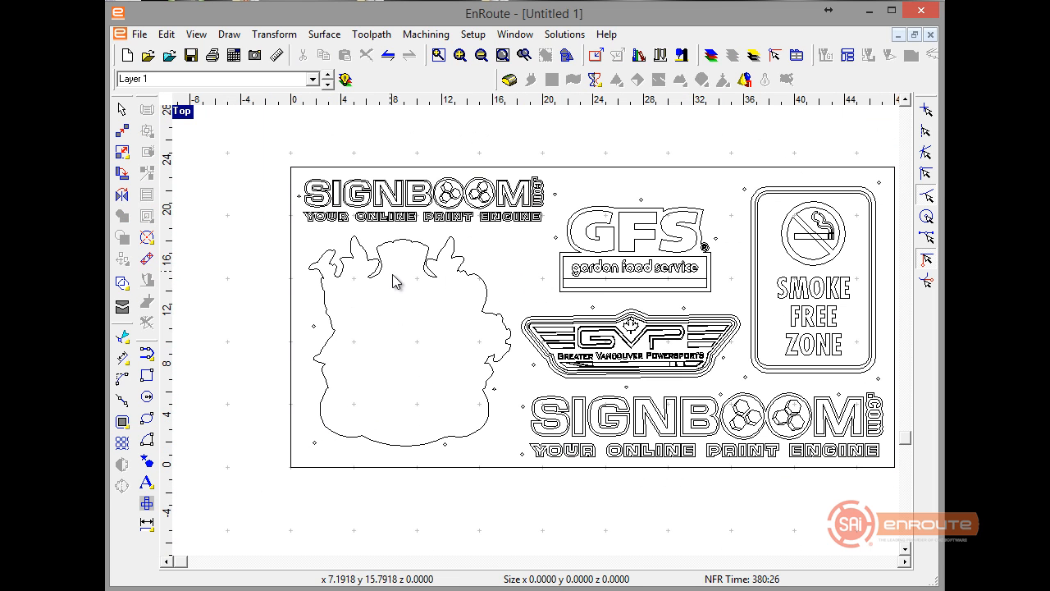
pyautogui.scroll(2, 305, 256)
pyautogui.click(413, 291)
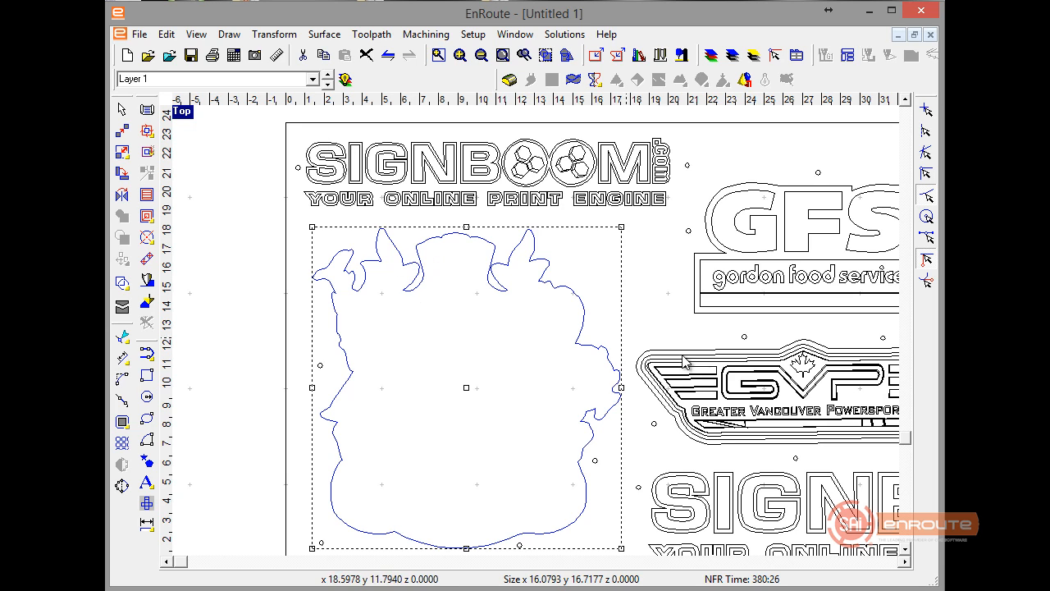
pyautogui.scroll(-2, 599, 353)
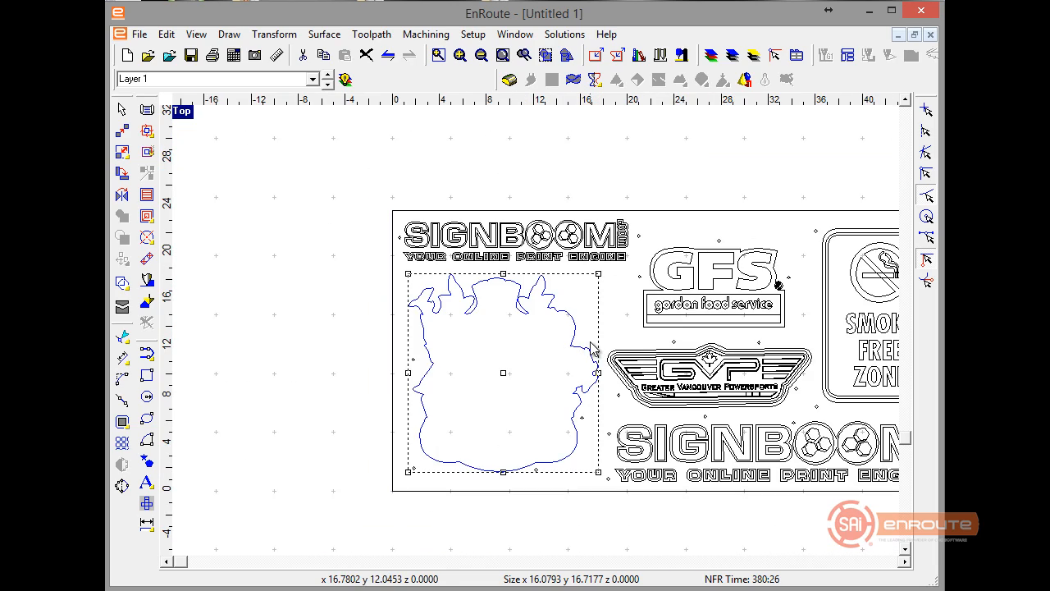
pyautogui.click(796, 408)
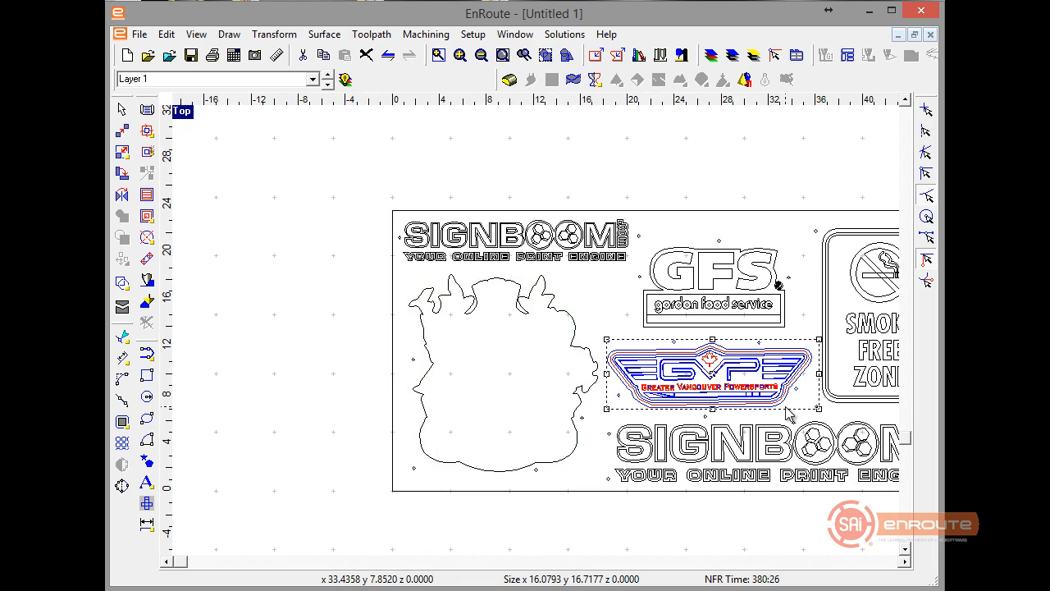
pyautogui.scroll(3, 788, 409)
pyautogui.keyDown('shift'); pyautogui.click(787, 424); pyautogui.keyUp('shift')
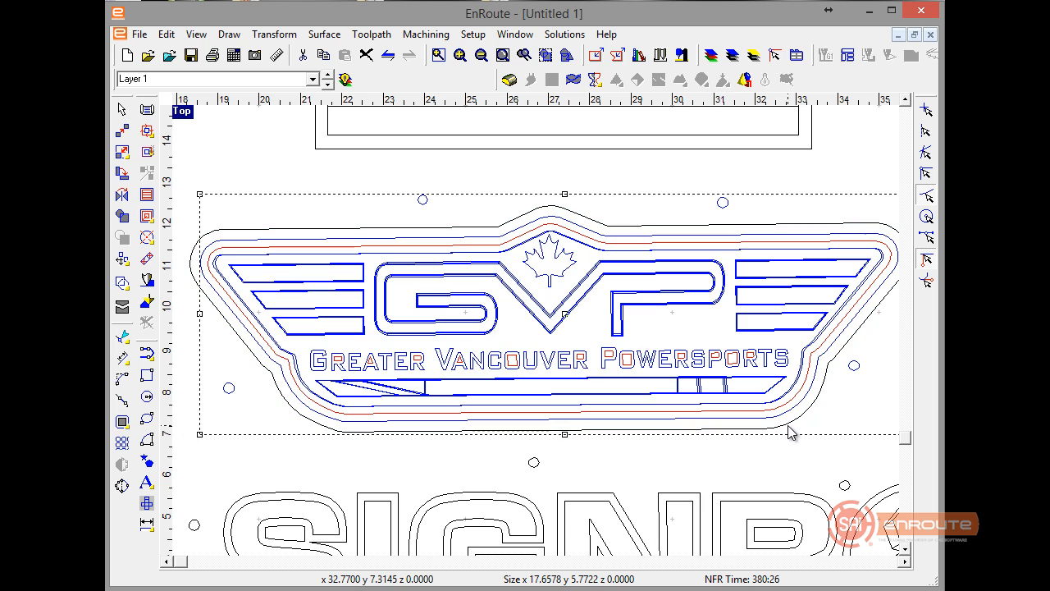
pyautogui.press('Delete')
pyautogui.scroll(-5, 718, 370)
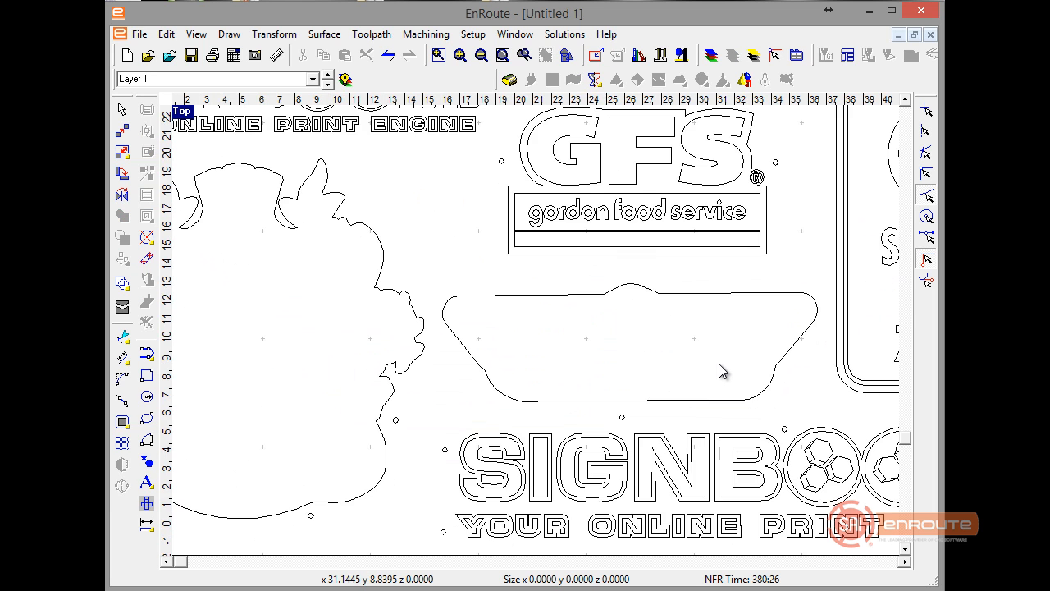
pyautogui.scroll(-2, 691, 351)
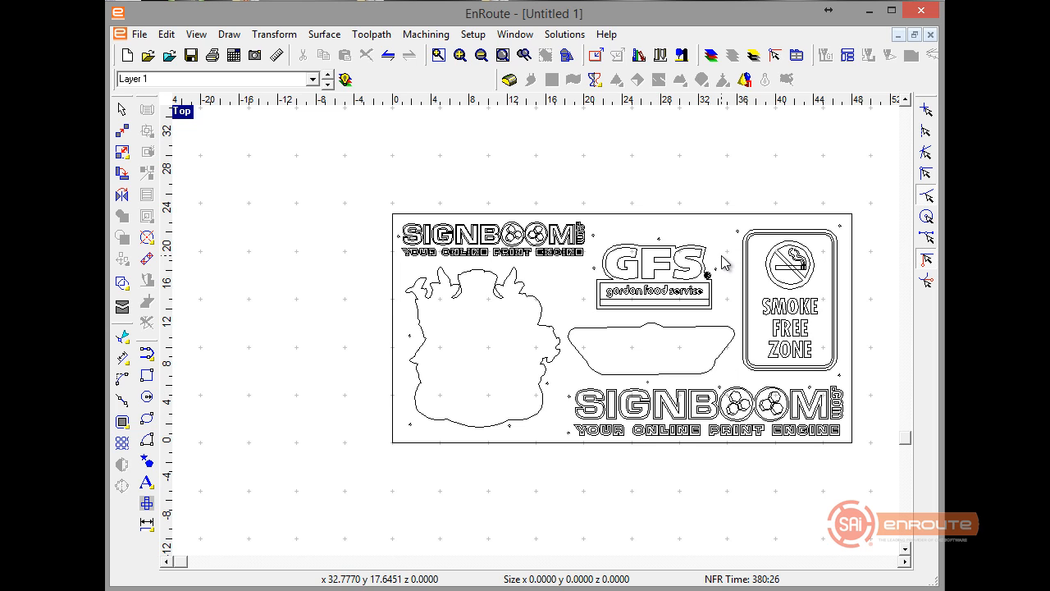
# - Select all the artwork on the sheet and reduce the selection to circles only
pyautogui.click(660, 239)
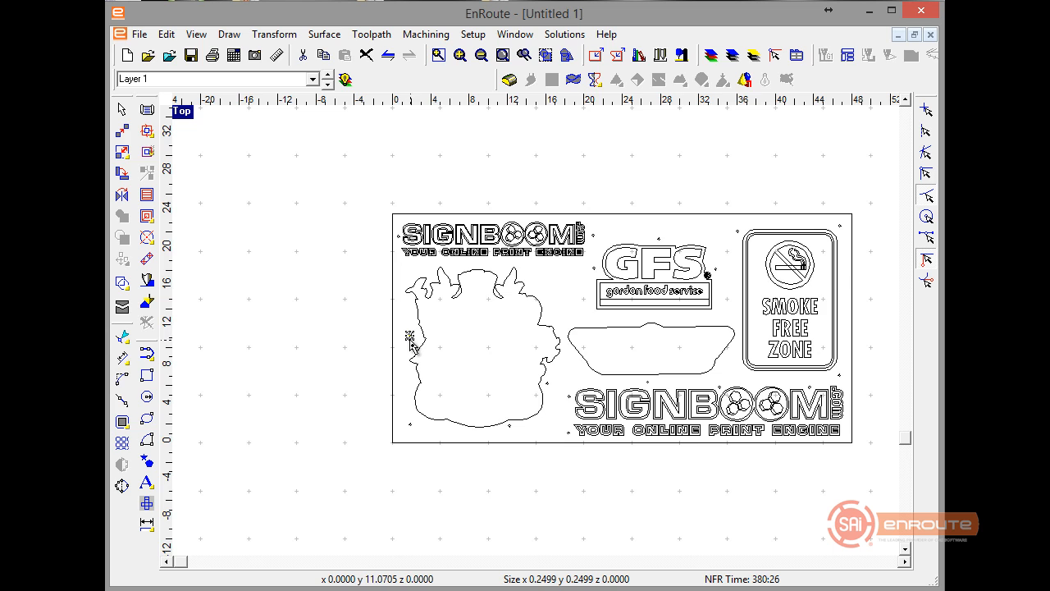
pyautogui.moveTo(363, 183); pyautogui.dragTo(874, 484)
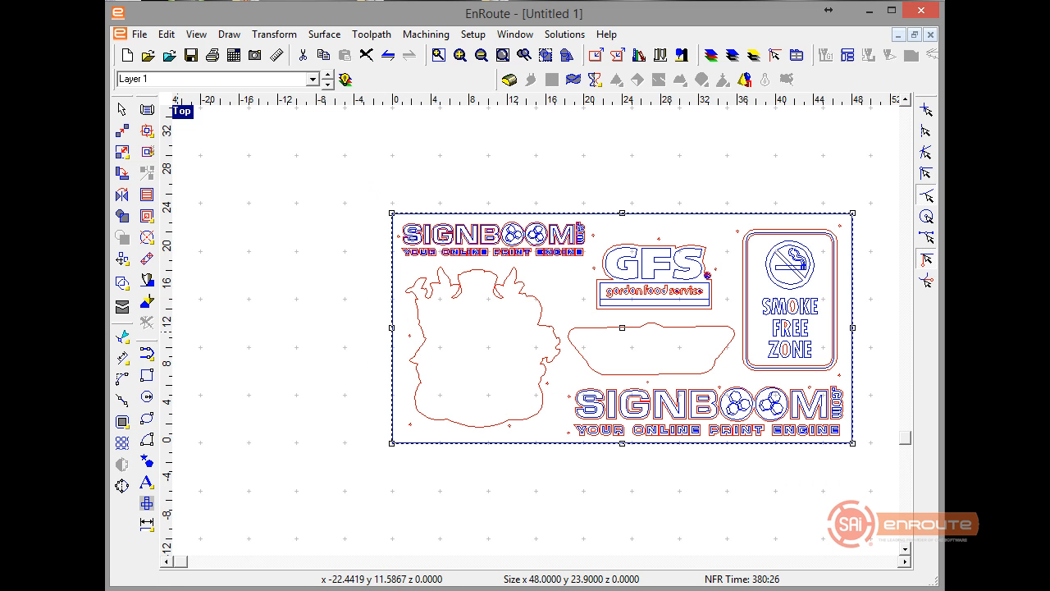
pyautogui.click(167, 34)
pyautogui.moveTo(209, 237)
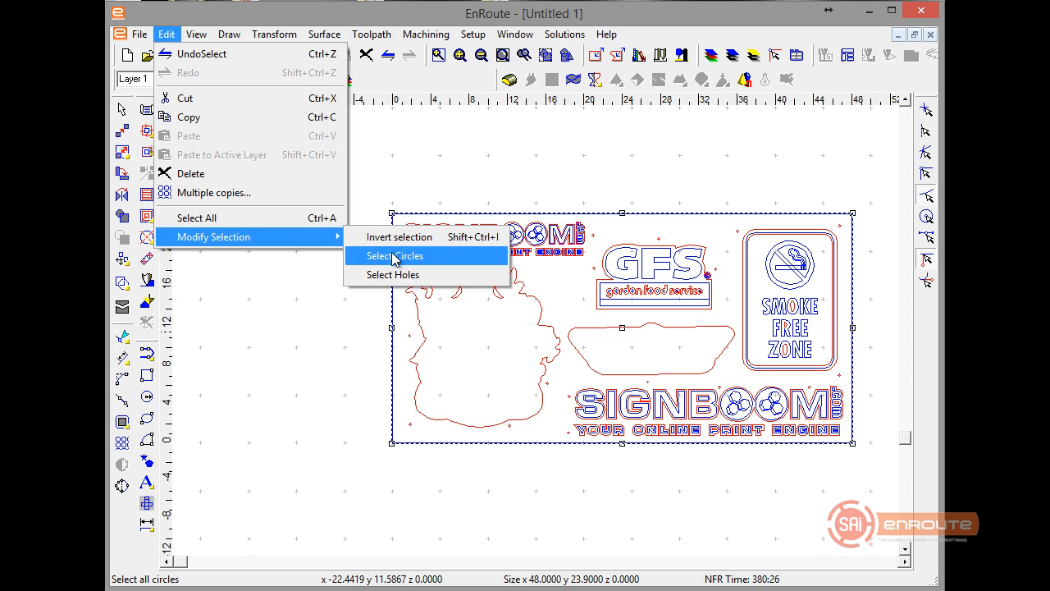
pyautogui.click(395, 257)
# - Take the large circles of both SIGNBOOM logos out of the selection, group the small registration circles, and select that group
pyautogui.scroll(5, 530, 275)
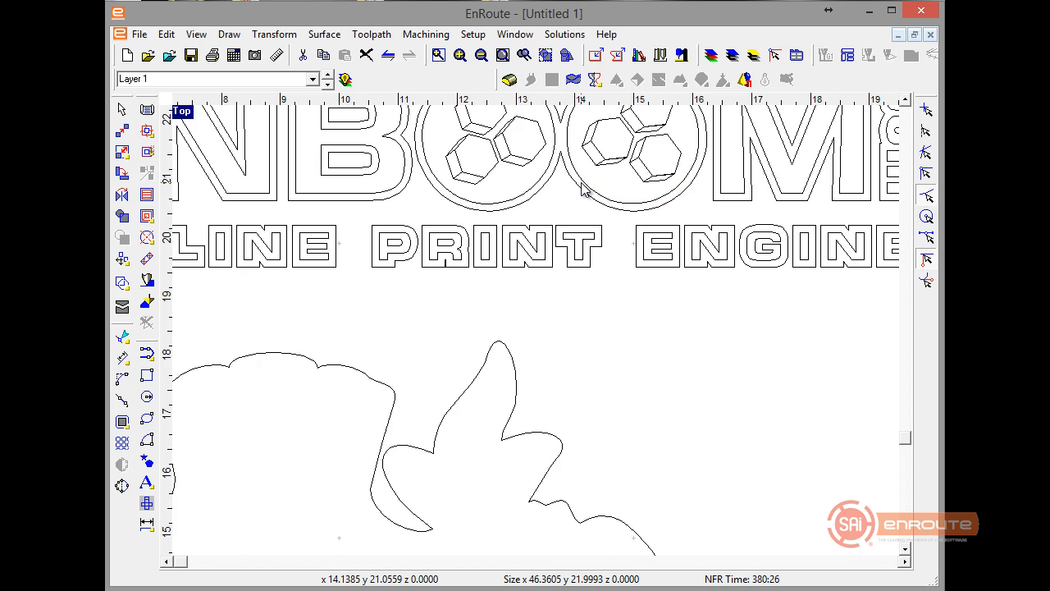
pyautogui.scroll(-3, 468, 268)
pyautogui.scroll(-3, 467, 269)
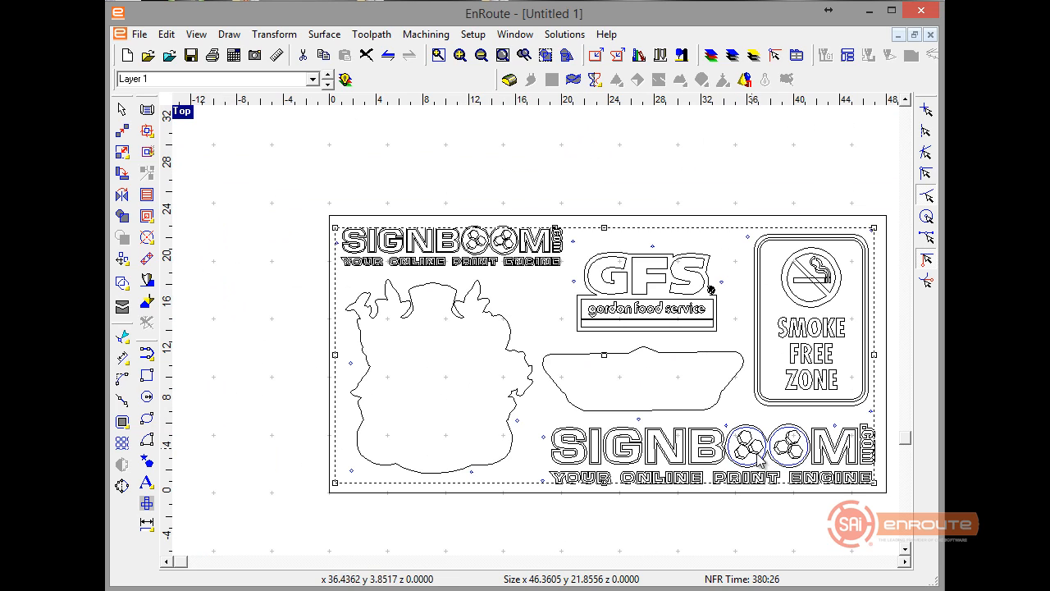
pyautogui.scroll(5, 769, 440)
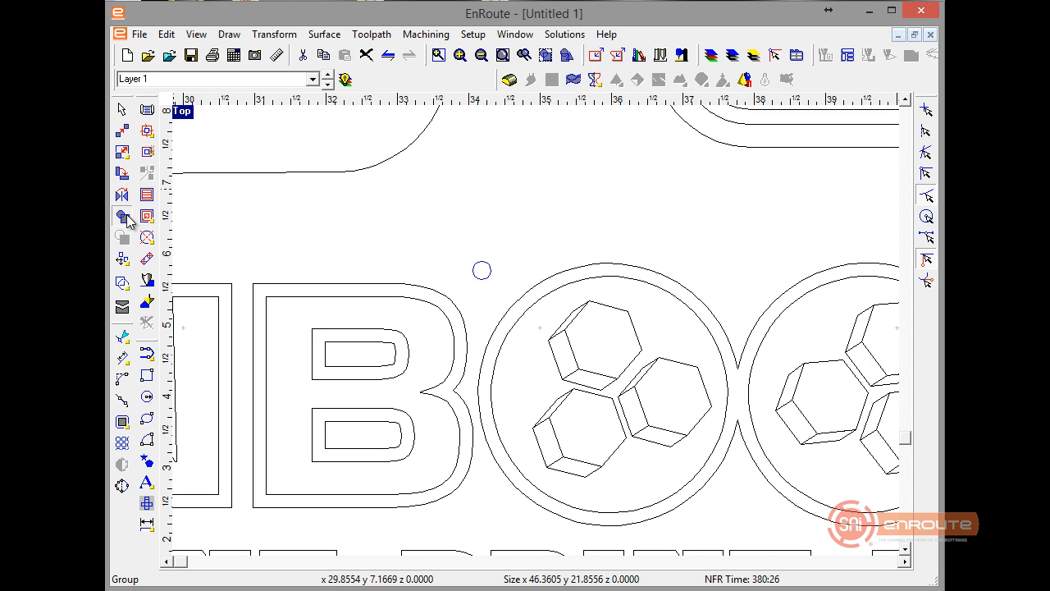
pyautogui.click(483, 300)
pyautogui.scroll(-3, 467, 294)
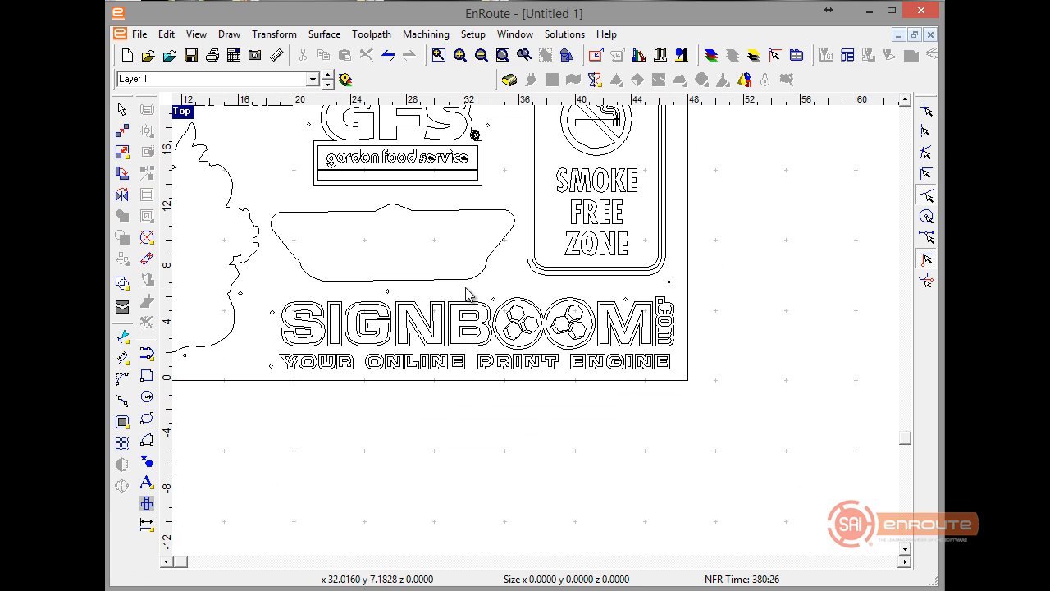
pyautogui.click(498, 301)
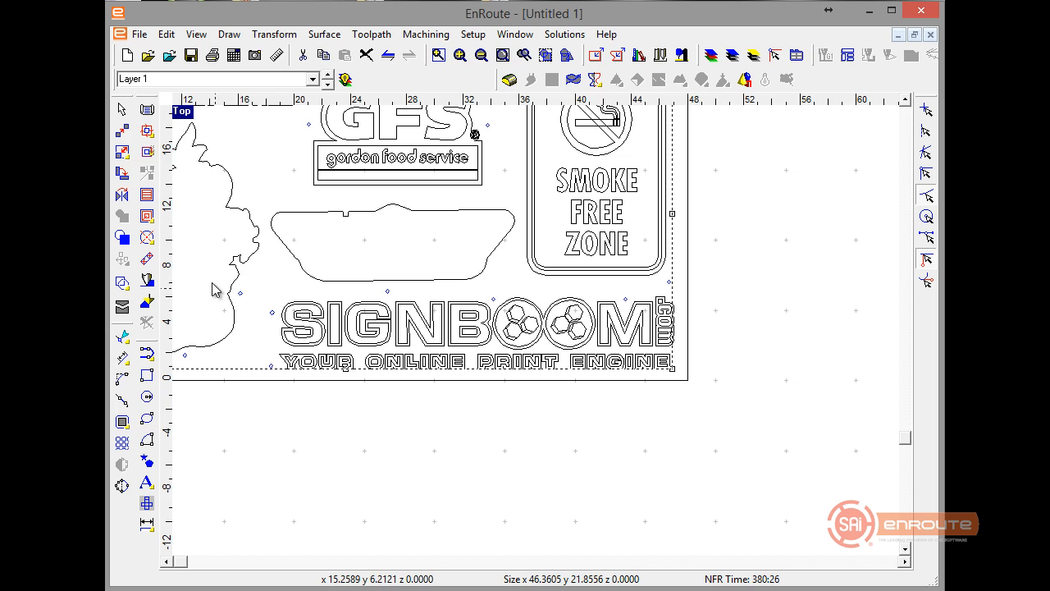
# - Look up the VISION end mill in the Tool Library to check its dimensions, and close the library
pyautogui.click(660, 55)
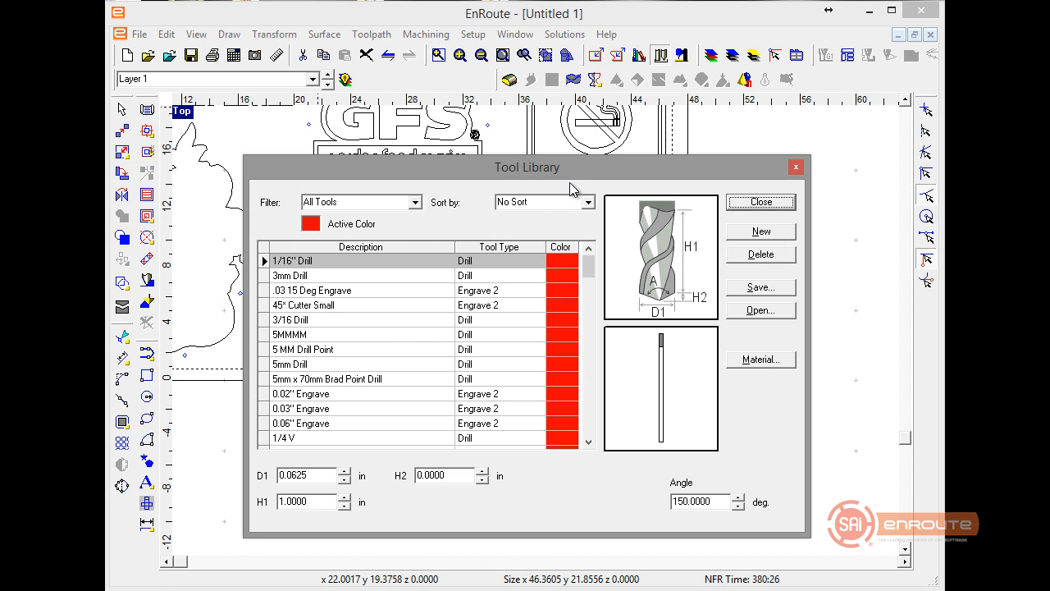
pyautogui.click(419, 376)
pyautogui.scroll(-5, 347, 369)
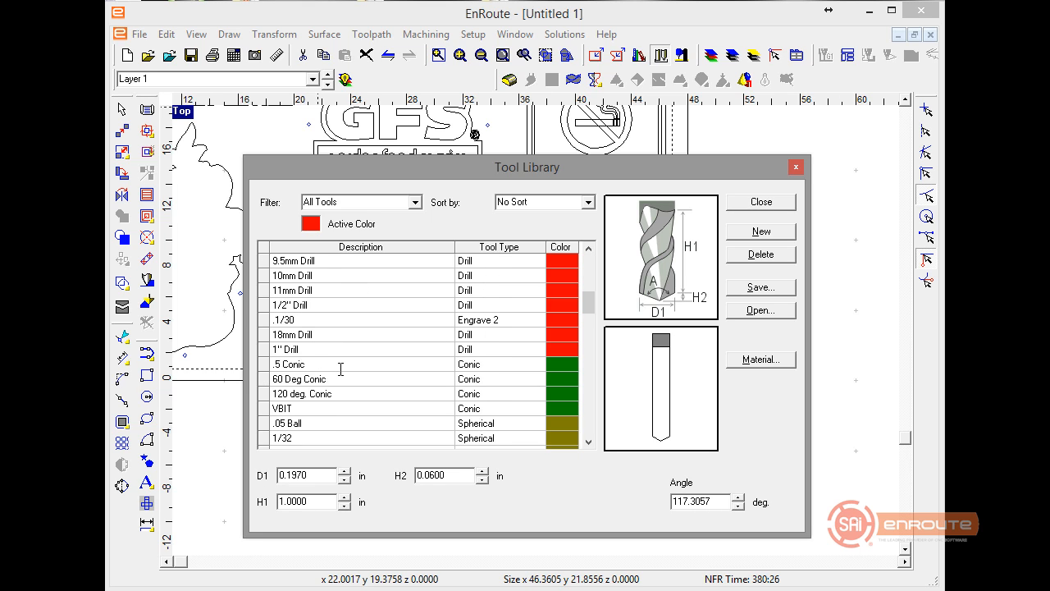
pyautogui.scroll(5, 345, 370)
pyautogui.scroll(-10, 338, 367)
pyautogui.scroll(-4, 334, 366)
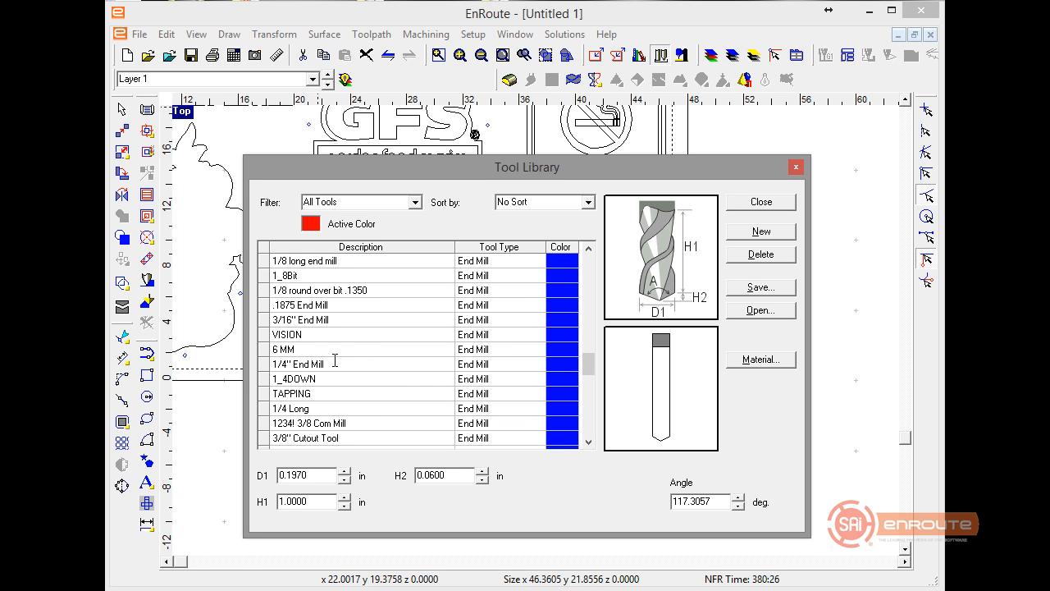
pyautogui.click(327, 335)
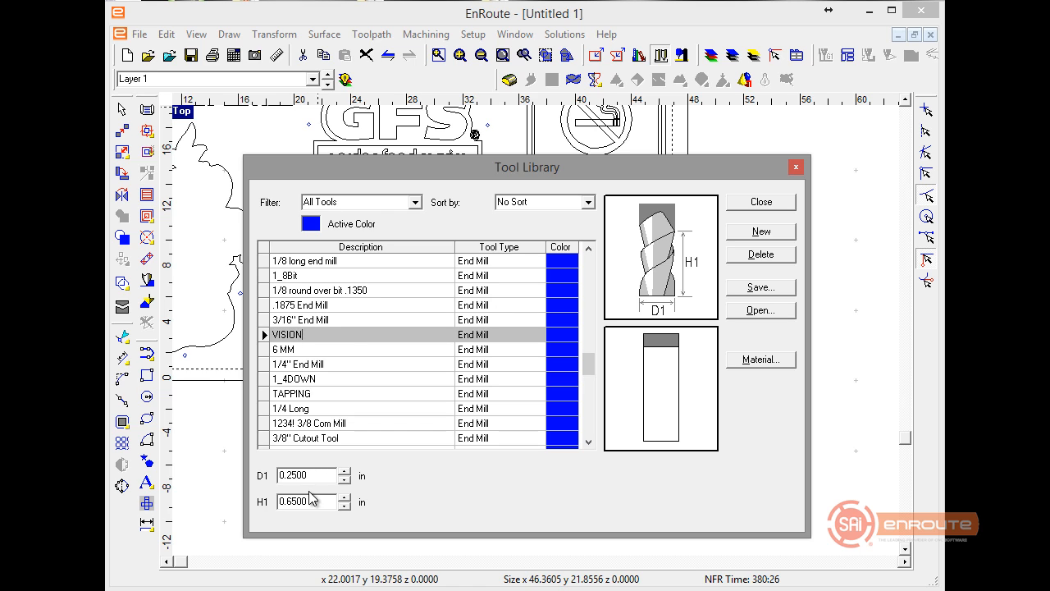
pyautogui.click(773, 208)
pyautogui.click(775, 250)
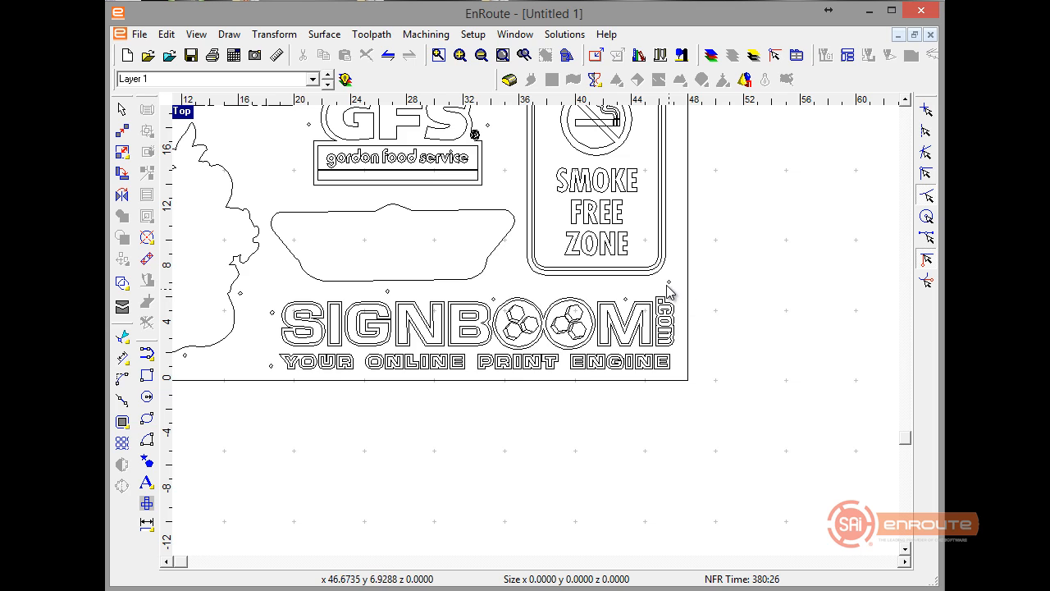
# - Create a drill-centers toolpath on the grouped registration circles using the VISION end mill at a depth of 0.1
pyautogui.hotkey('ctrl', 'a')
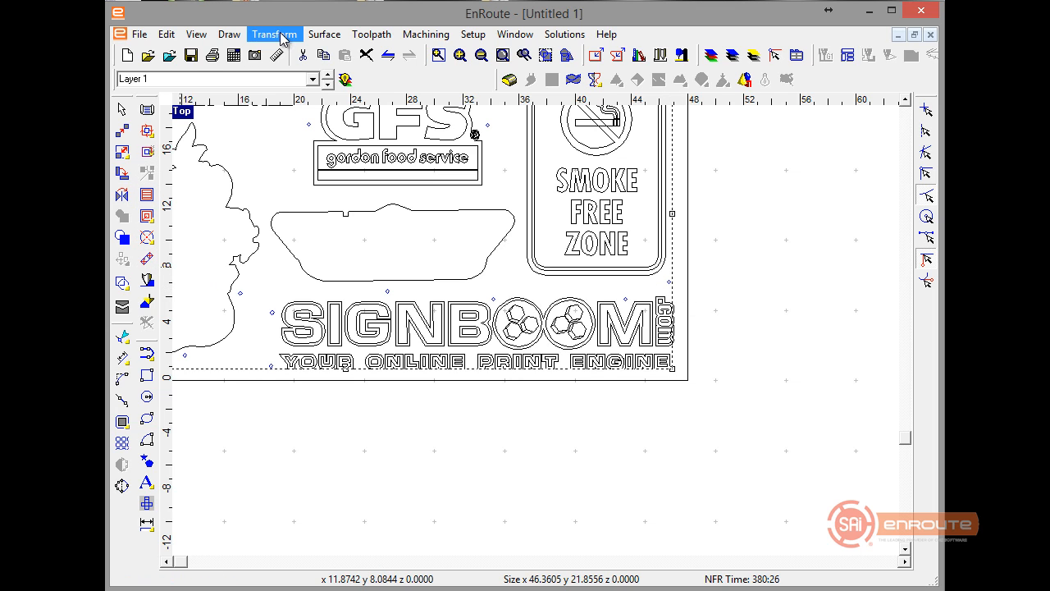
pyautogui.click(372, 34)
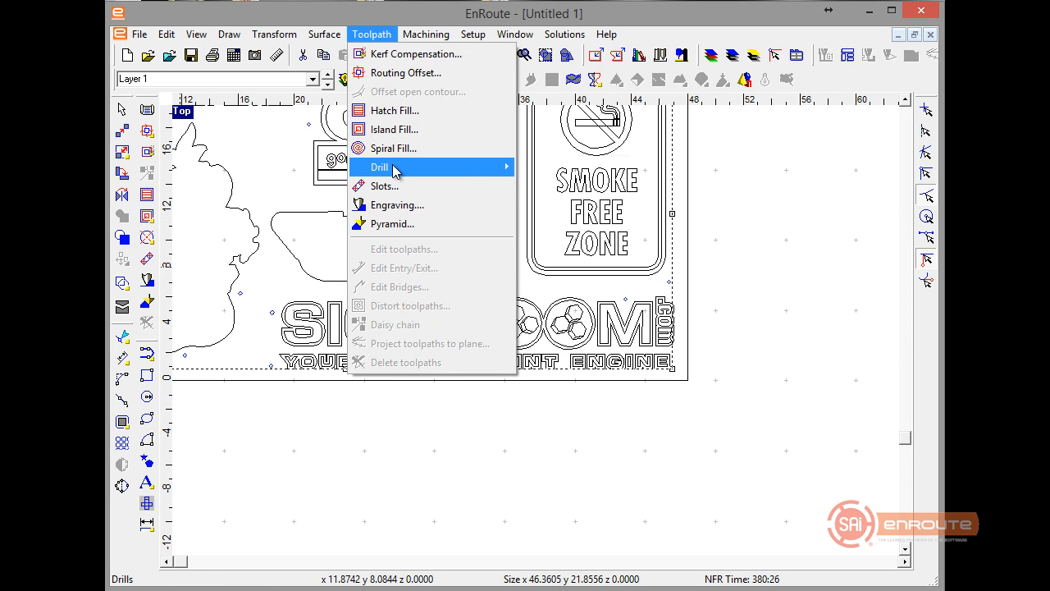
pyautogui.moveTo(393, 169)
pyautogui.click(566, 223)
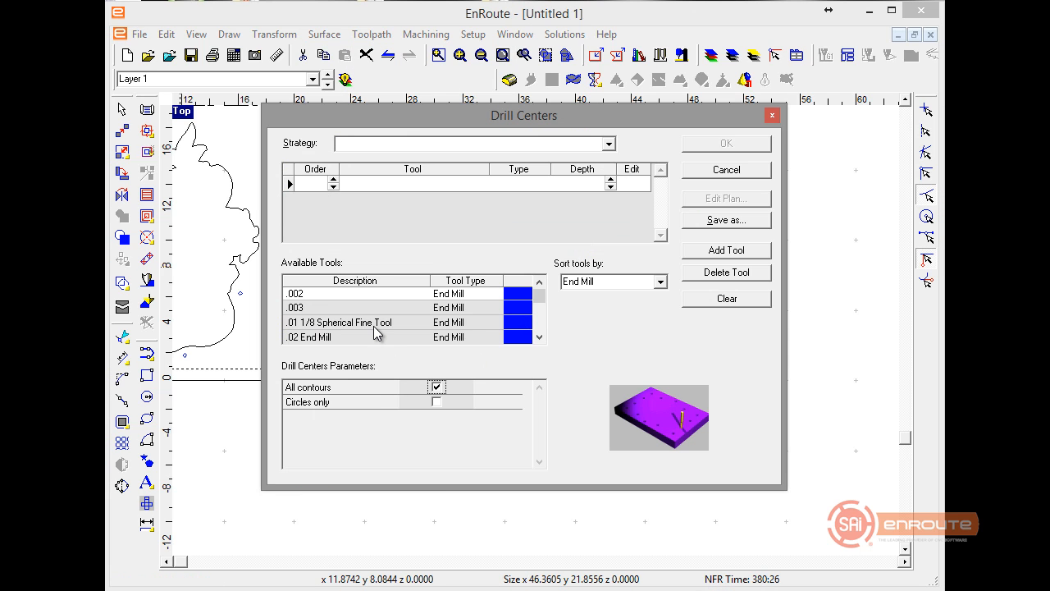
pyautogui.scroll(-5, 365, 328)
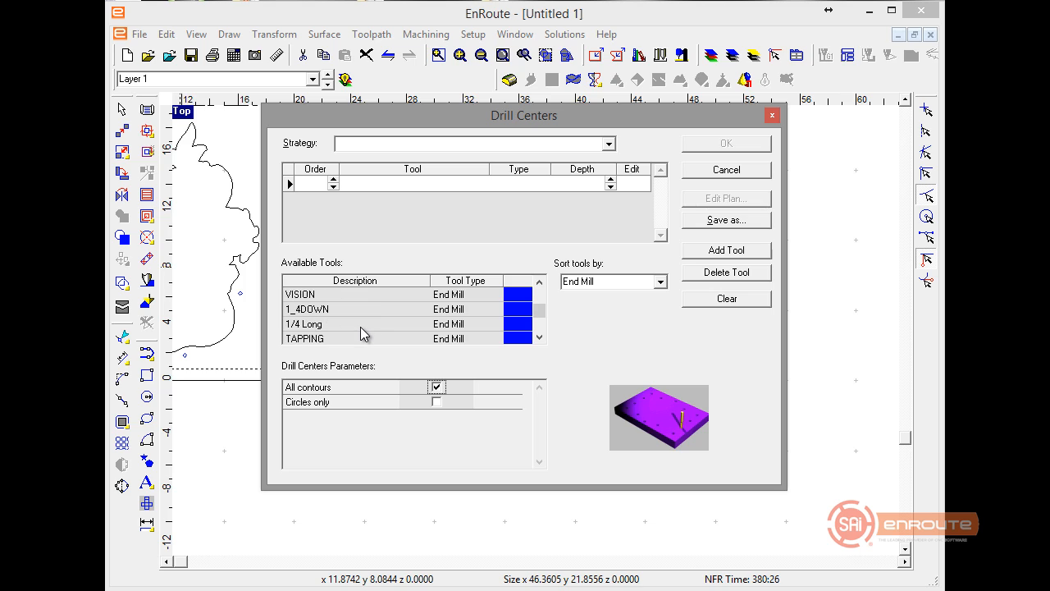
pyautogui.doubleClick(333, 293)
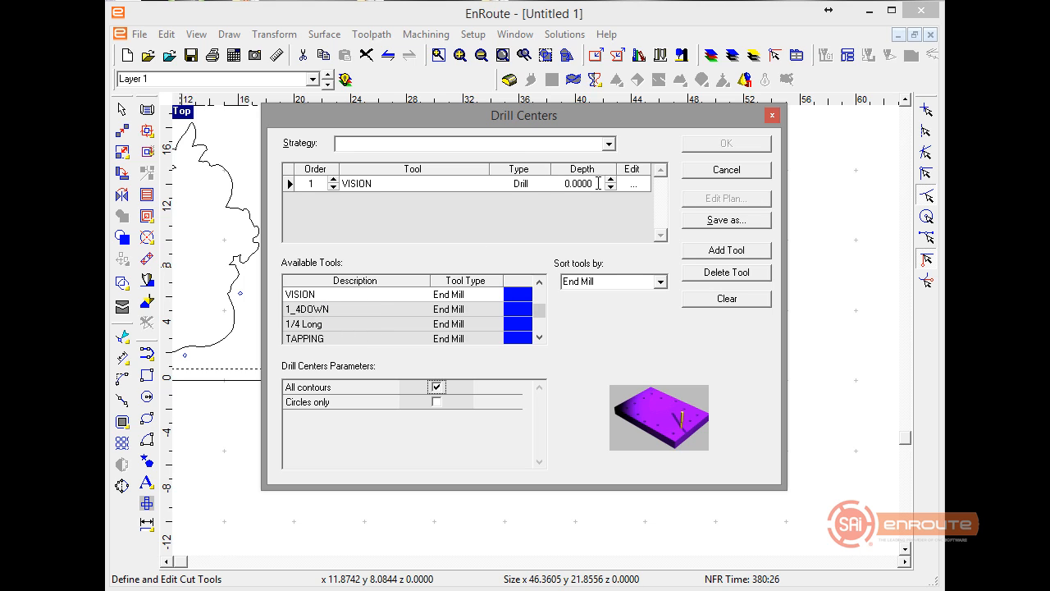
pyautogui.click(598, 183)
pyautogui.write('.1')
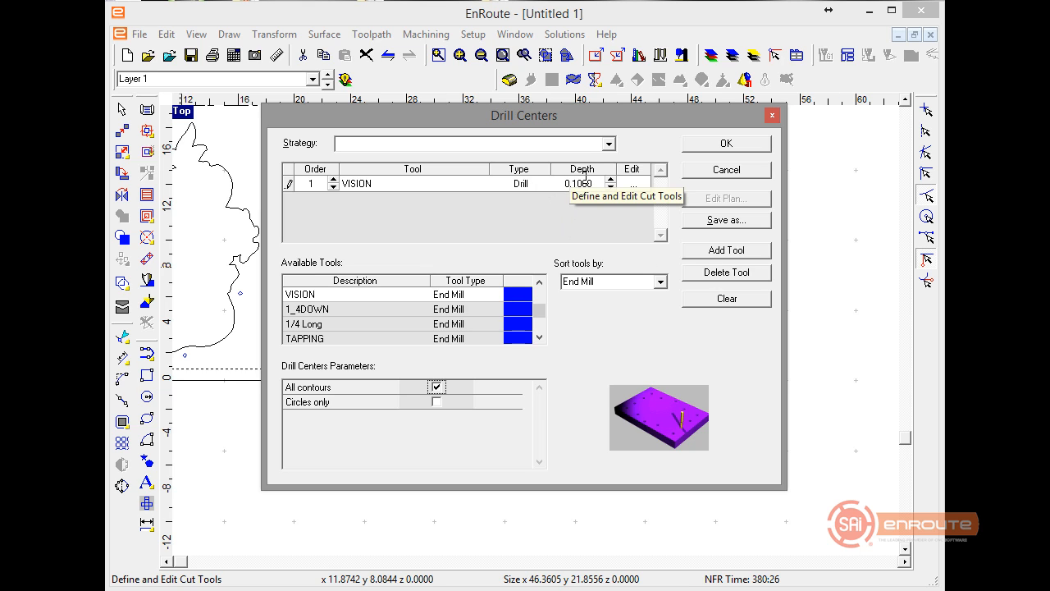
pyautogui.click(702, 144)
# - Examine the drill toolpaths in the registration circles around the lower SIGNBOOM logo and across the sheet
pyautogui.scroll(2, 480, 322)
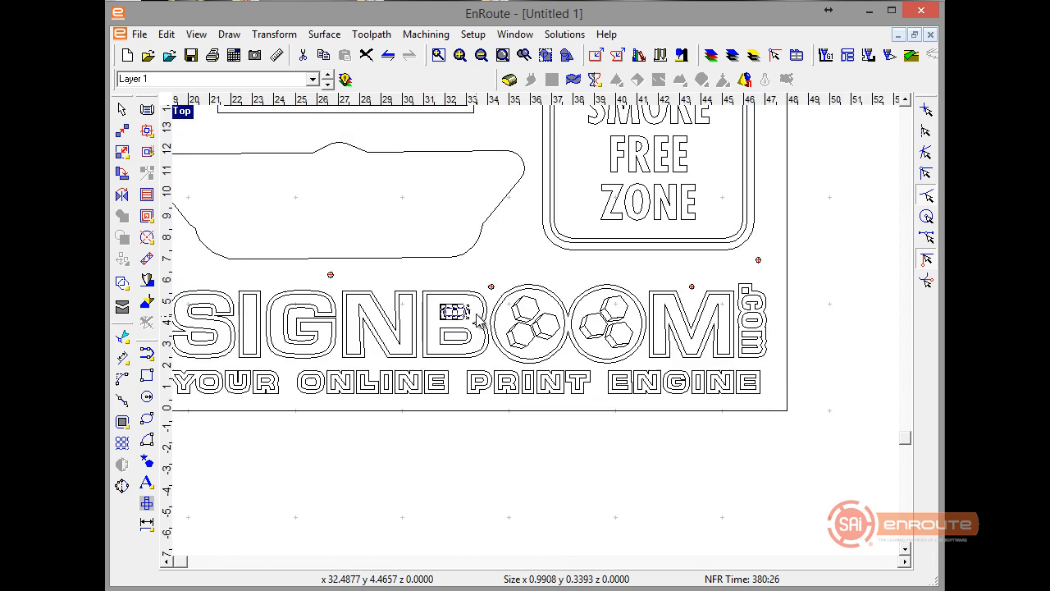
pyautogui.scroll(4, 480, 322)
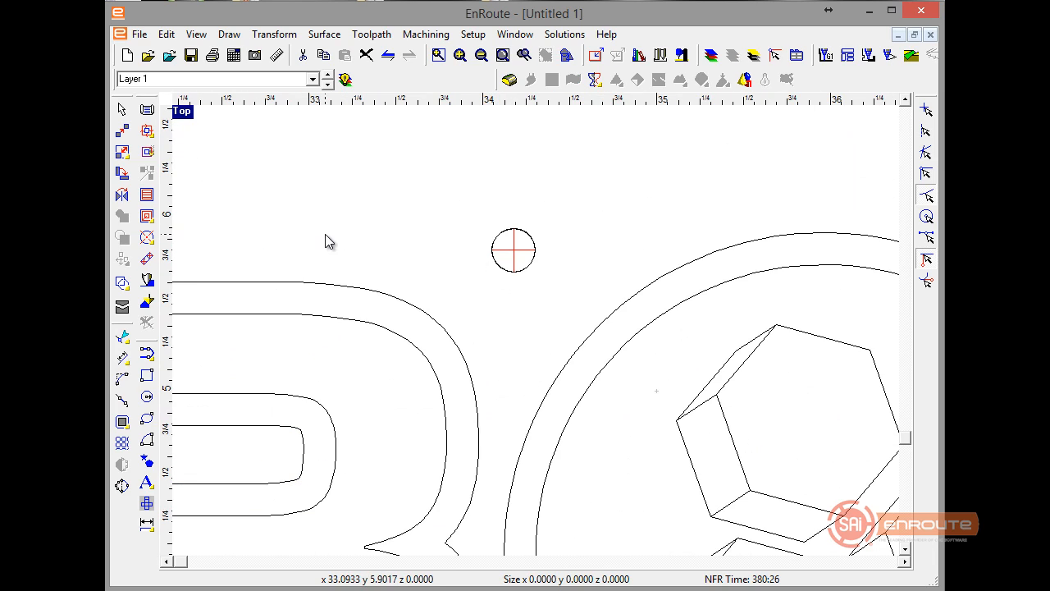
pyautogui.scroll(-3, 572, 281)
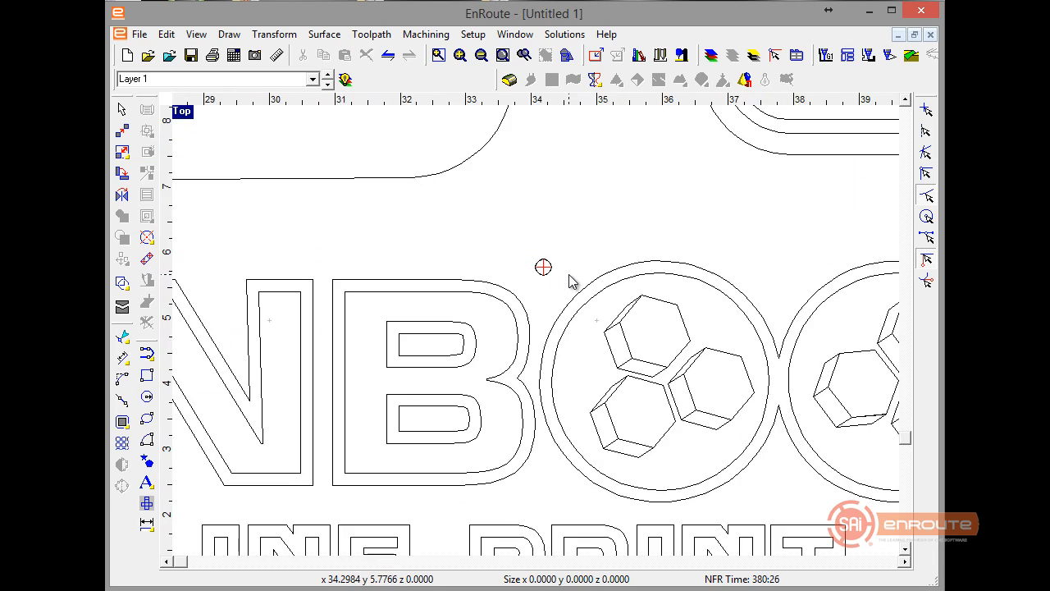
pyautogui.scroll(-10, 572, 281)
pyautogui.scroll(1, 511, 222)
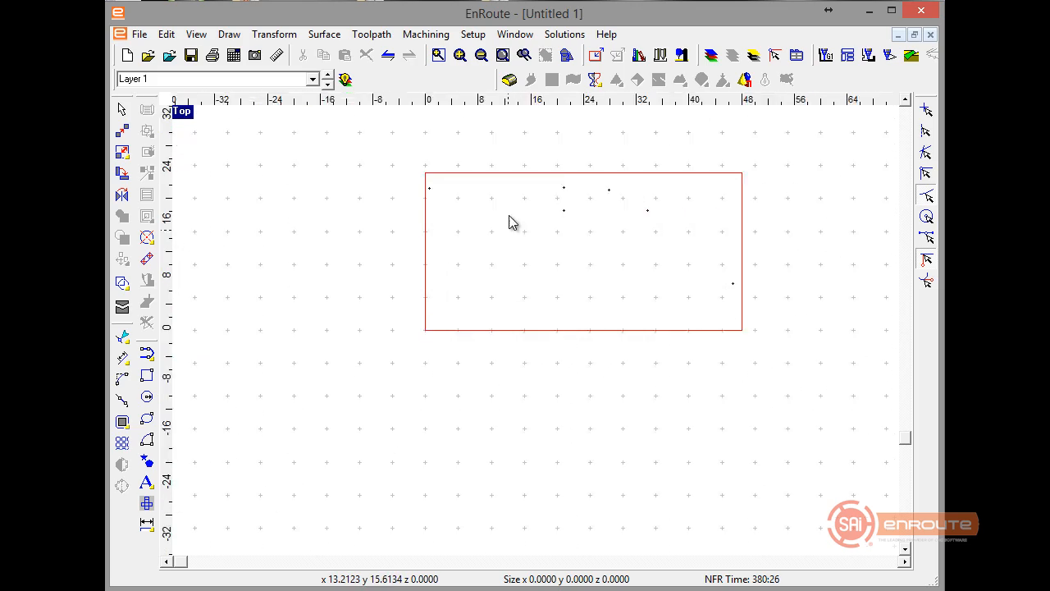
# - Select the outer outline of the letter B and its two innermost contours in the upper SIGNBOOM logo
pyautogui.scroll(3, 510, 222)
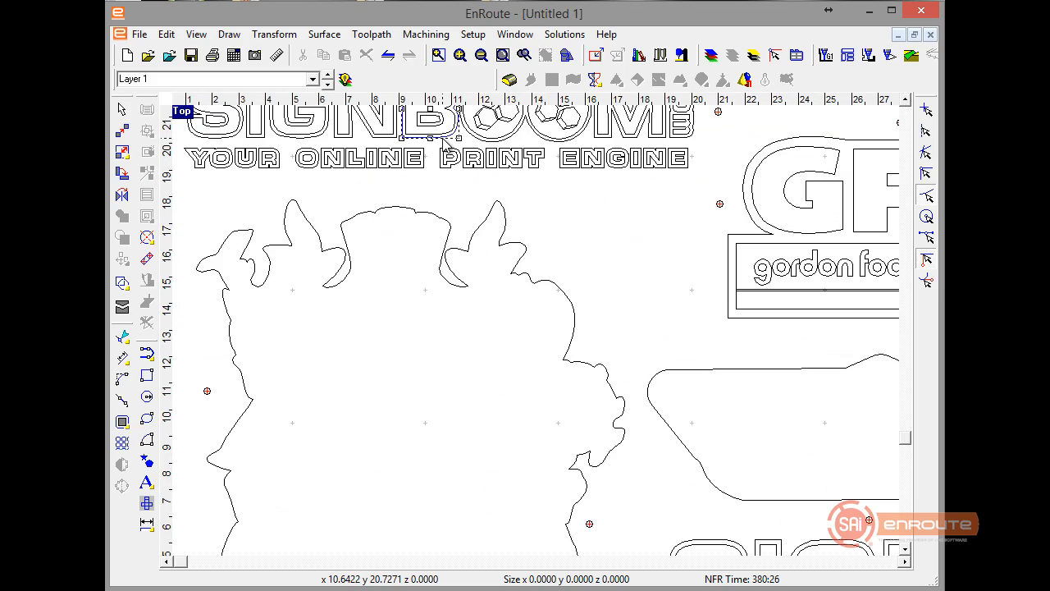
pyautogui.scroll(4, 520, 227)
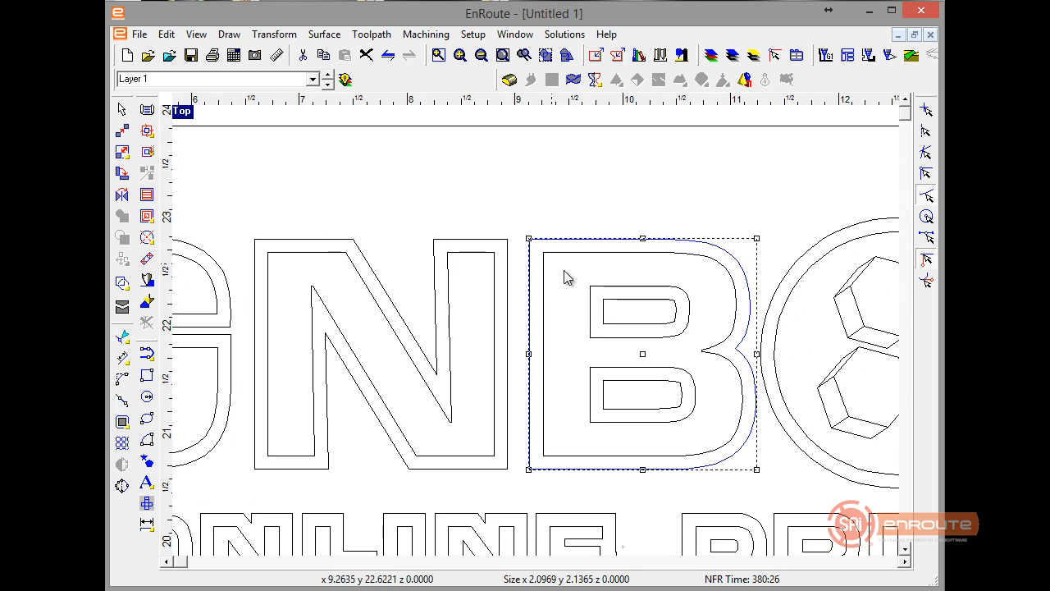
pyautogui.press('Down')
pyautogui.press('Up')
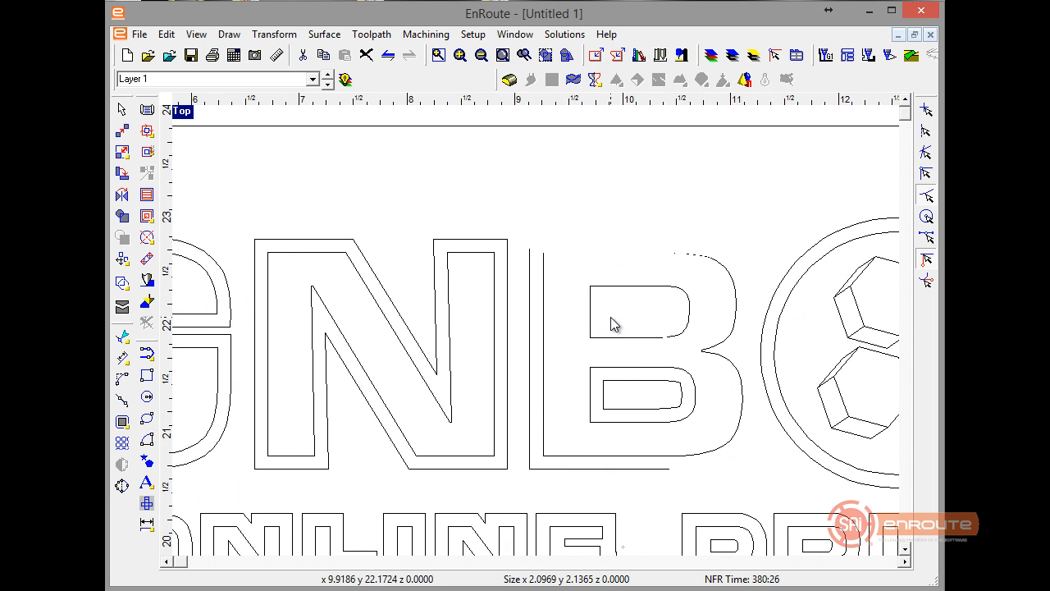
pyautogui.click(610, 388)
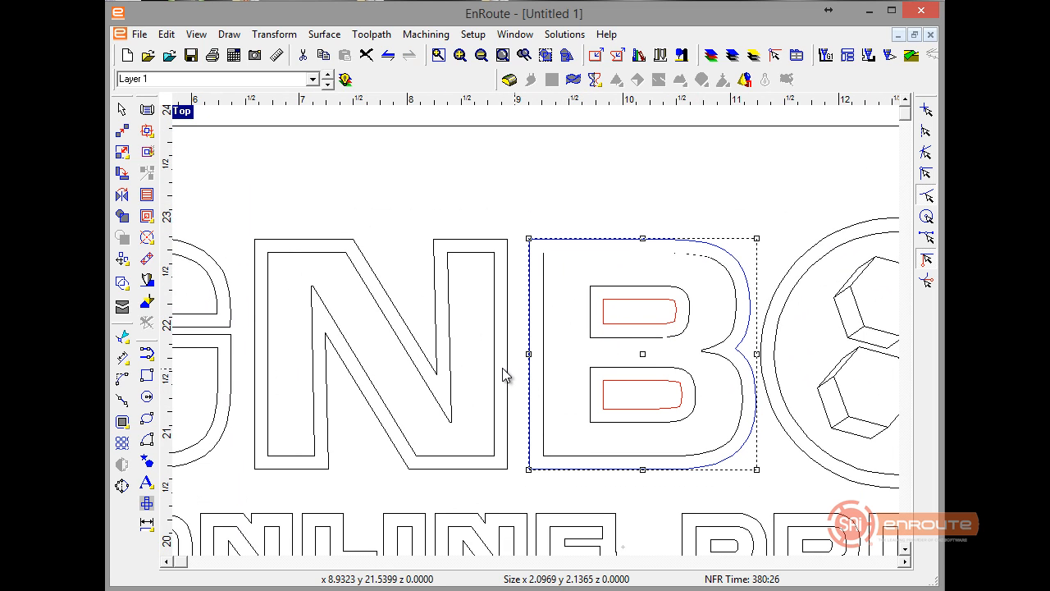
# - Add the outer outlines of the letters N, G, I and S and the S's two inner contours to the selection
pyautogui.keyDown('shift'); pyautogui.click(416, 369); pyautogui.keyUp('shift')
pyautogui.moveTo(416, 369); pyautogui.dragTo(688, 391, button='middle')
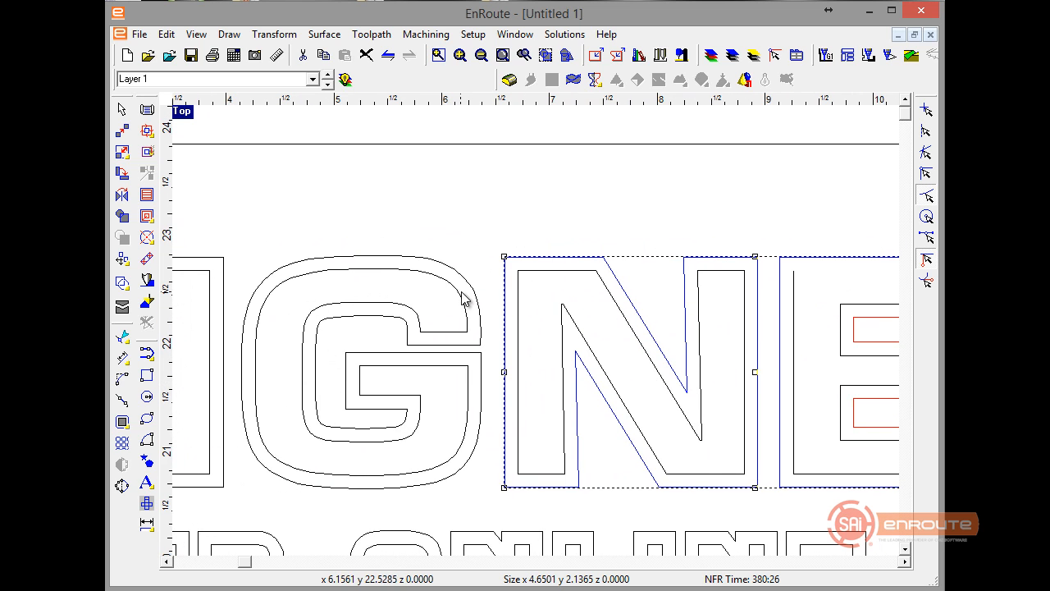
pyautogui.keyDown('shift'); pyautogui.click(466, 289); pyautogui.keyUp('shift')
pyautogui.moveTo(466, 289); pyautogui.dragTo(796, 301, button='middle')
pyautogui.keyDown('shift'); pyautogui.click(561, 285); pyautogui.keyUp('shift')
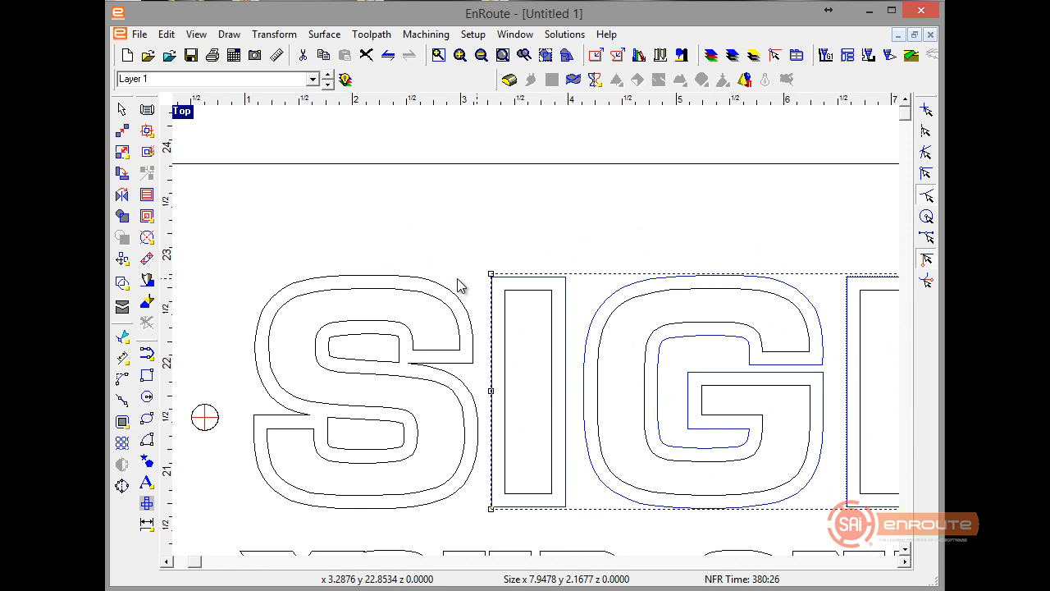
pyautogui.keyDown('shift'); pyautogui.click(425, 283); pyautogui.keyUp('shift')
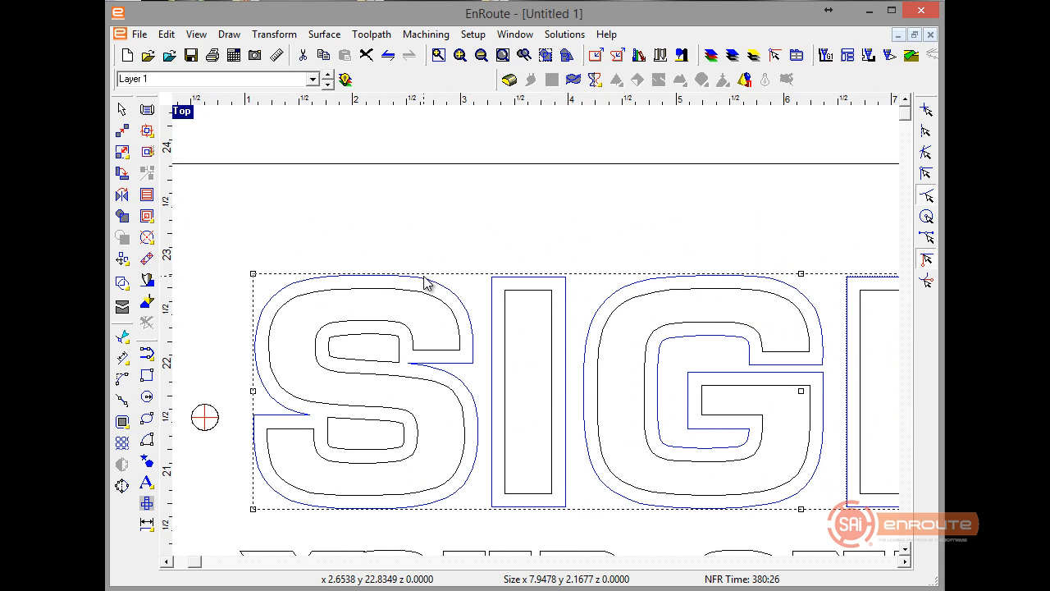
pyautogui.keyDown('shift'); pyautogui.click(363, 335); pyautogui.keyUp('shift')
pyautogui.keyDown('shift'); pyautogui.click(352, 419); pyautogui.keyUp('shift')
# - Extend the selection with the outer outlines of the joined double O, the M and the .com lettering of the upper SIGNBOOM logo
pyautogui.scroll(-2, 256, 381)
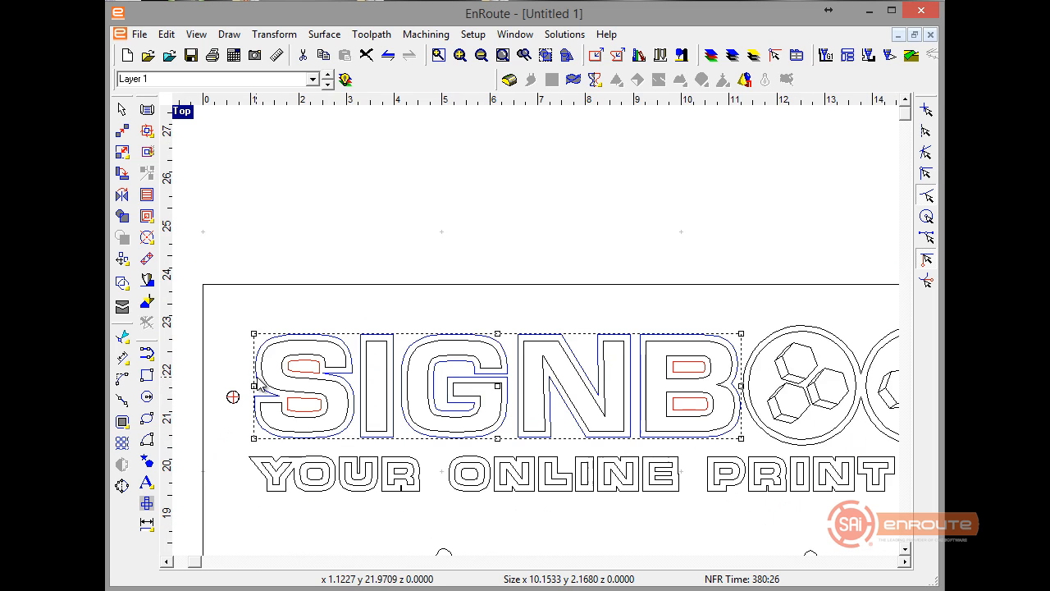
pyautogui.scroll(-2, 256, 381)
pyautogui.scroll(2, 638, 453)
pyautogui.scroll(4, 621, 366)
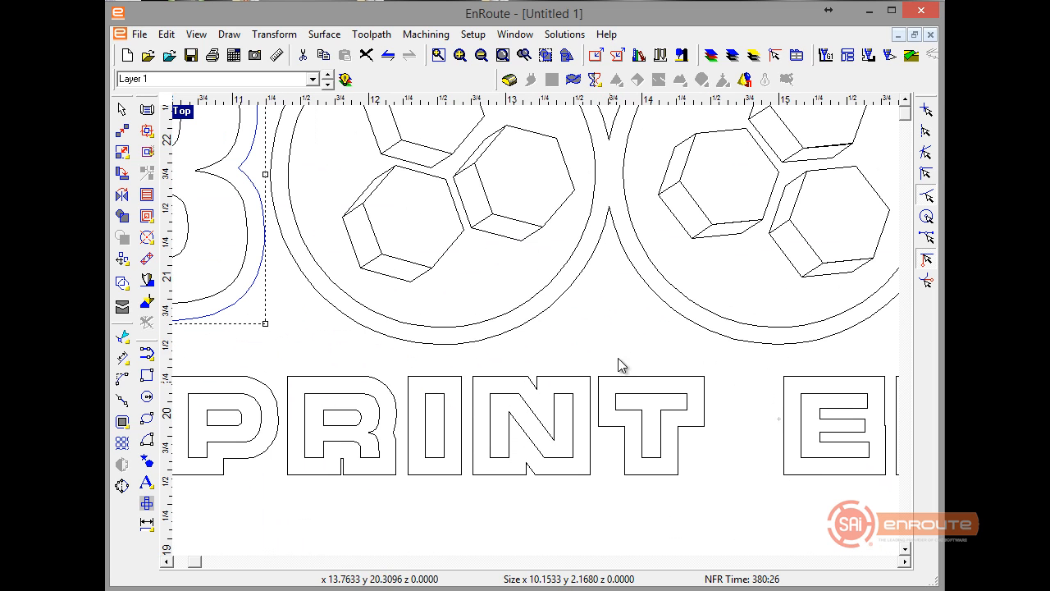
pyautogui.keyDown('shift'); pyautogui.click(597, 253); pyautogui.keyUp('shift')
pyautogui.scroll(-4, 504, 342)
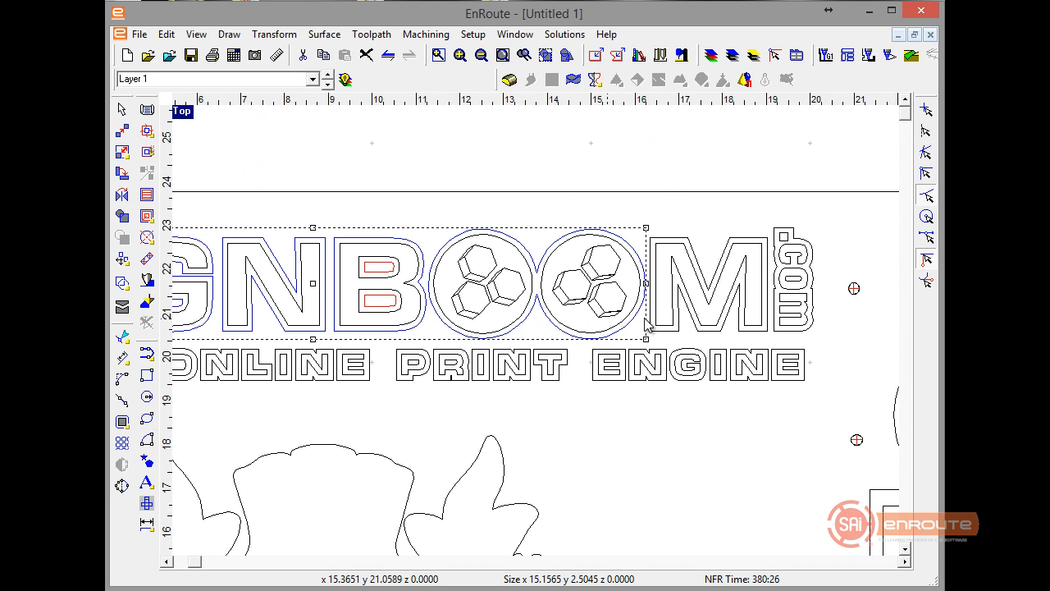
pyautogui.keyDown('shift'); pyautogui.click(677, 335); pyautogui.keyUp('shift')
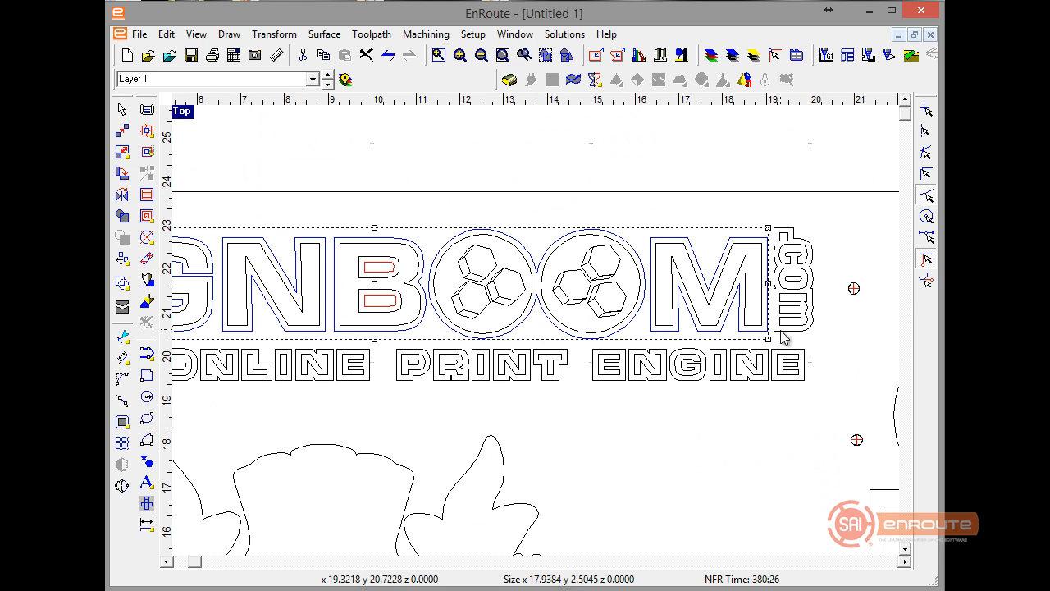
pyautogui.keyDown('shift'); pyautogui.click(784, 335); pyautogui.keyUp('shift')
# - Add the tagline YOUR ONLINE PRINT ENGINE's outer letter outlines and its O's inner contours to the selection, and group the selected contours
pyautogui.keyDown('shift'); pyautogui.click(801, 373); pyautogui.keyUp('shift')
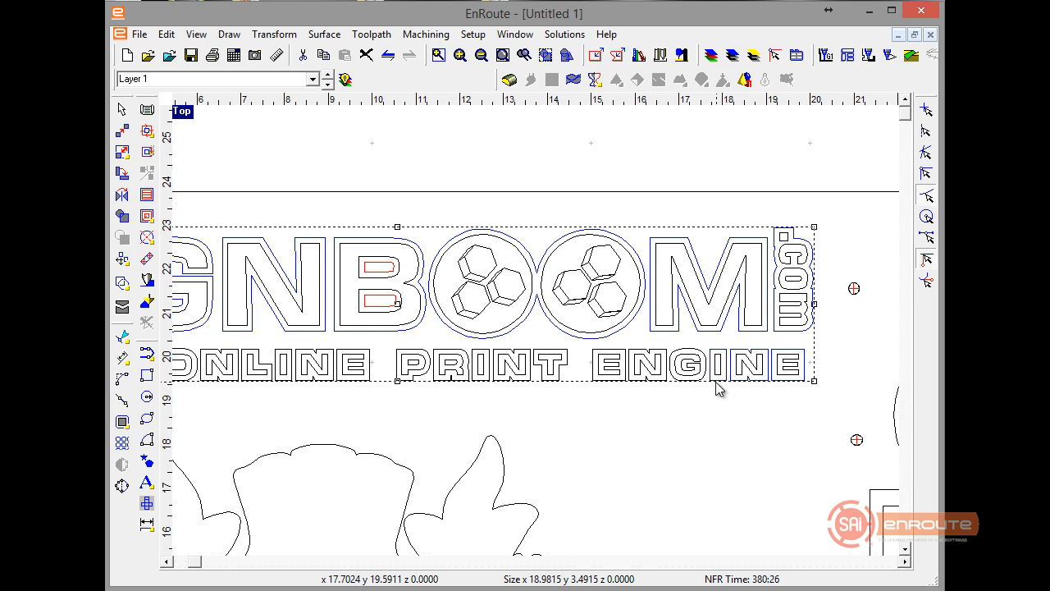
pyautogui.keyDown('shift'); pyautogui.click(647, 383); pyautogui.keyUp('shift')
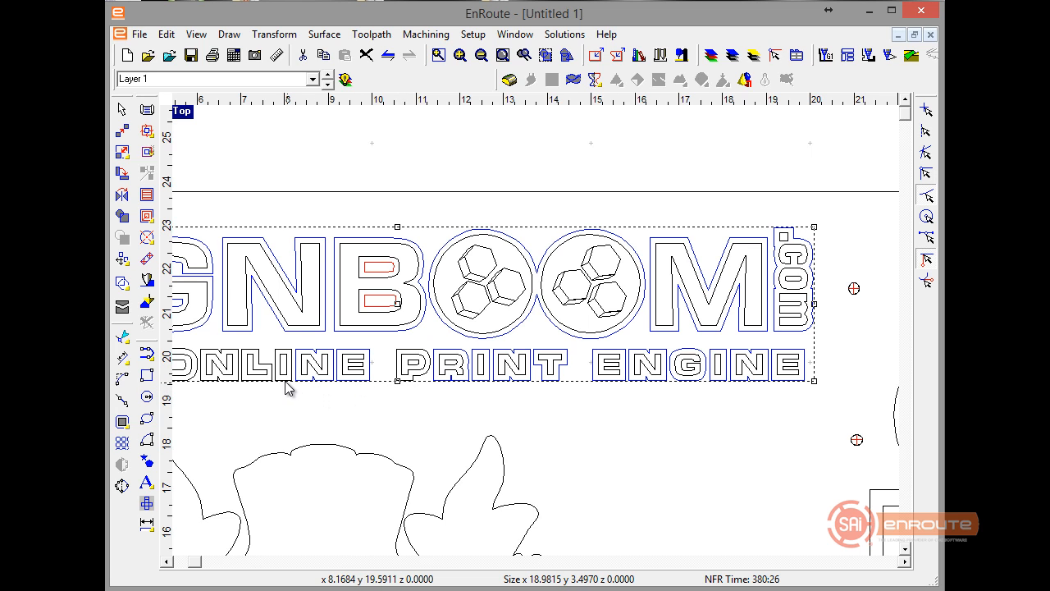
pyautogui.moveTo(239, 397)
pyautogui.mouseDown(button='middle')
pyautogui.moveTo(365, 413)
pyautogui.moveTo(451, 406)
pyautogui.mouseUp(button='middle')
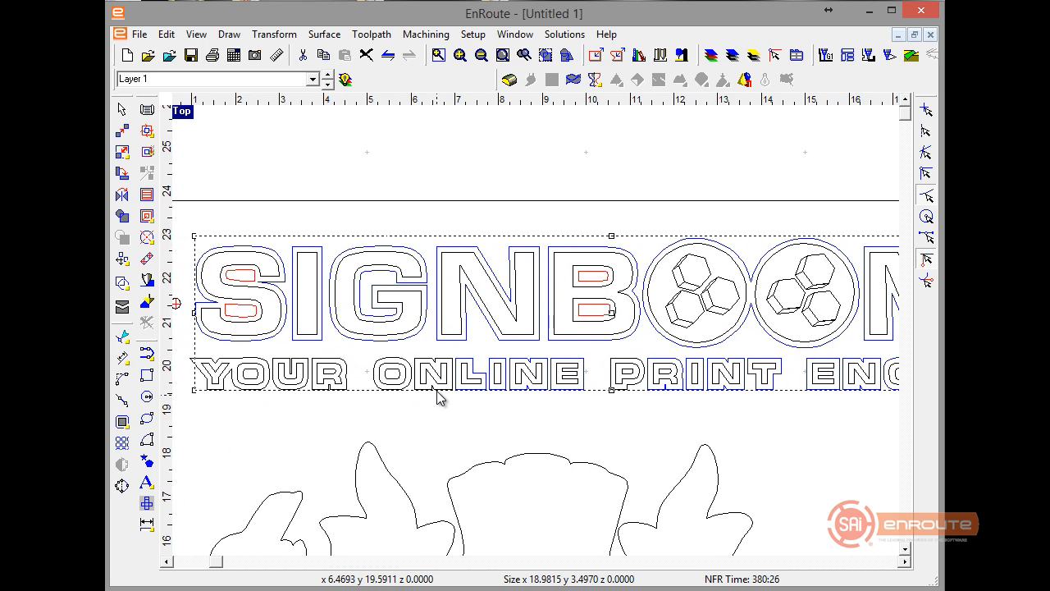
pyautogui.click(391, 376)
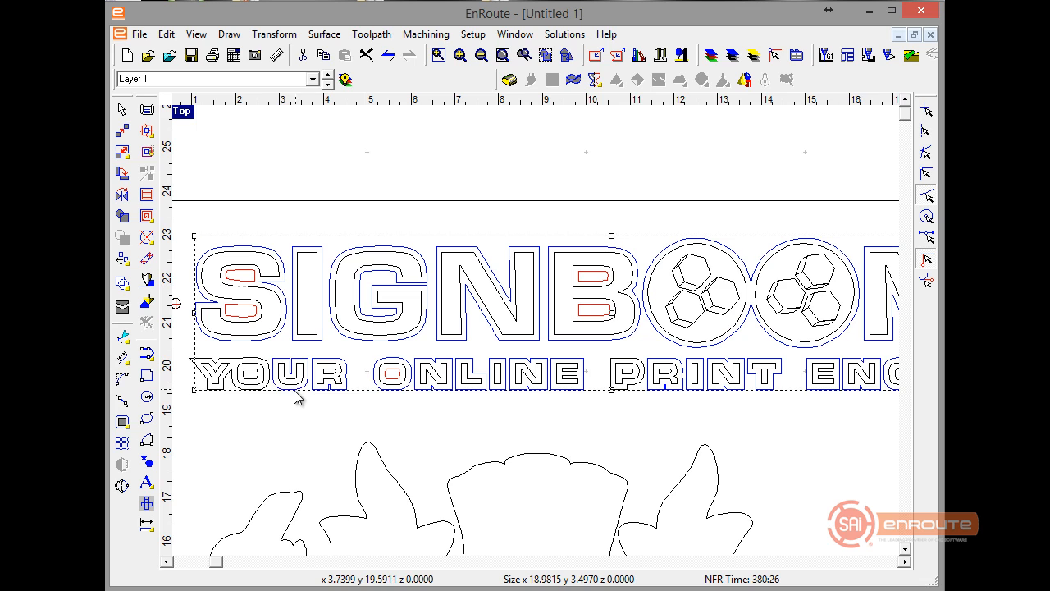
pyautogui.keyDown('shift'); pyautogui.click(251, 388); pyautogui.keyUp('shift')
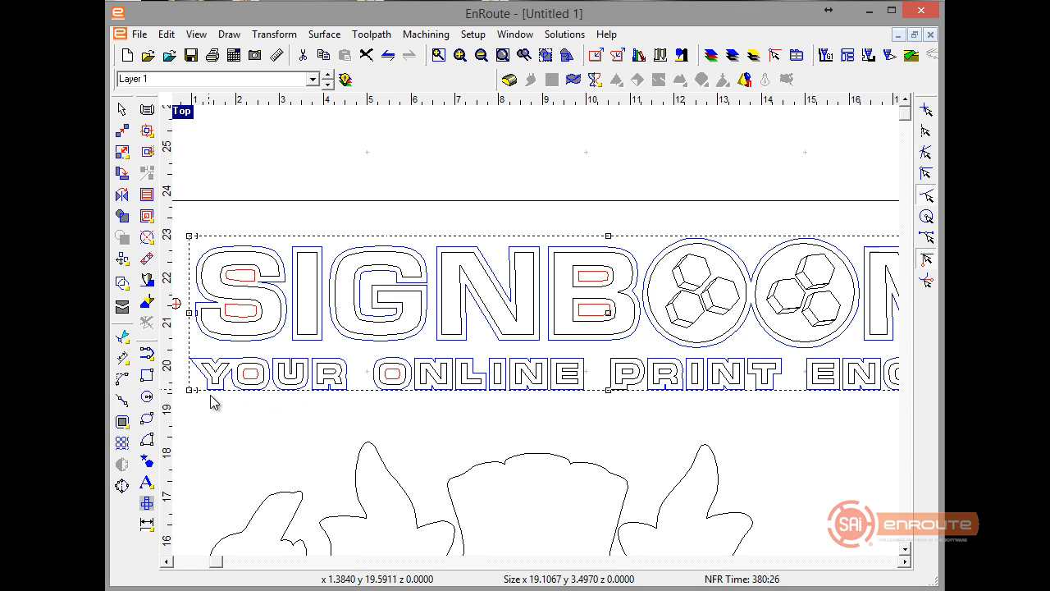
pyautogui.scroll(-3, 447, 457)
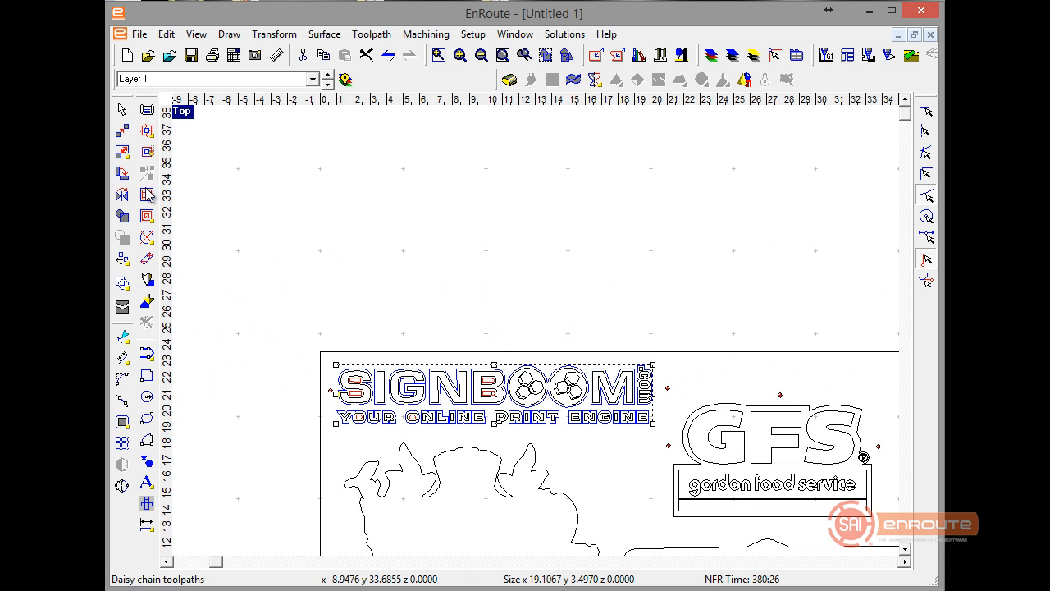
pyautogui.click(126, 219)
# - Select the outer outline of the SMOKE FREE ZONE sign and then the tapered banner outline beneath the GFS logo
pyautogui.moveTo(551, 448); pyautogui.dragTo(360, 379, button='middle')
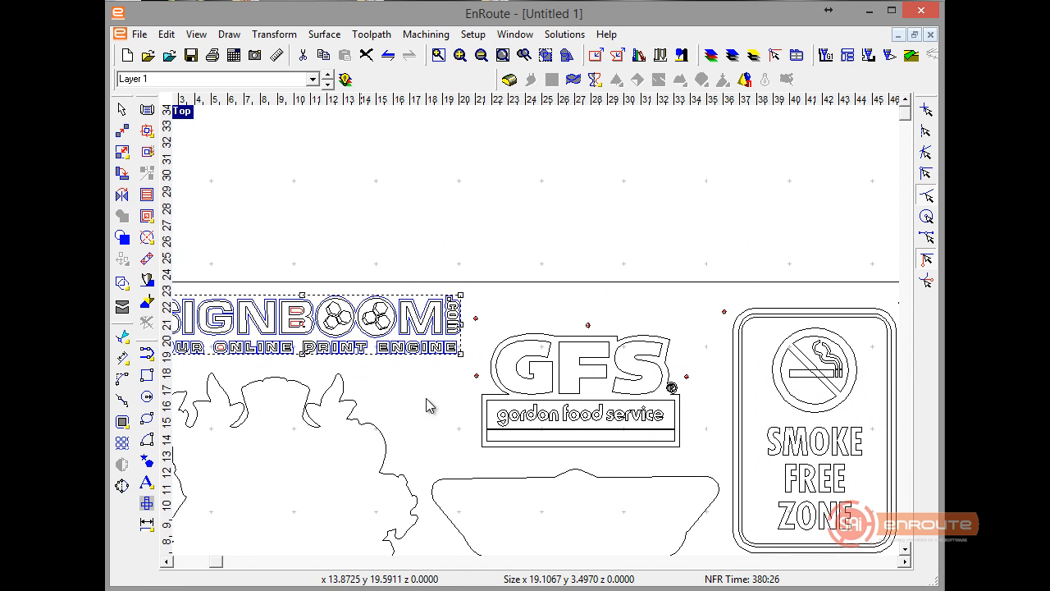
pyautogui.click(735, 444)
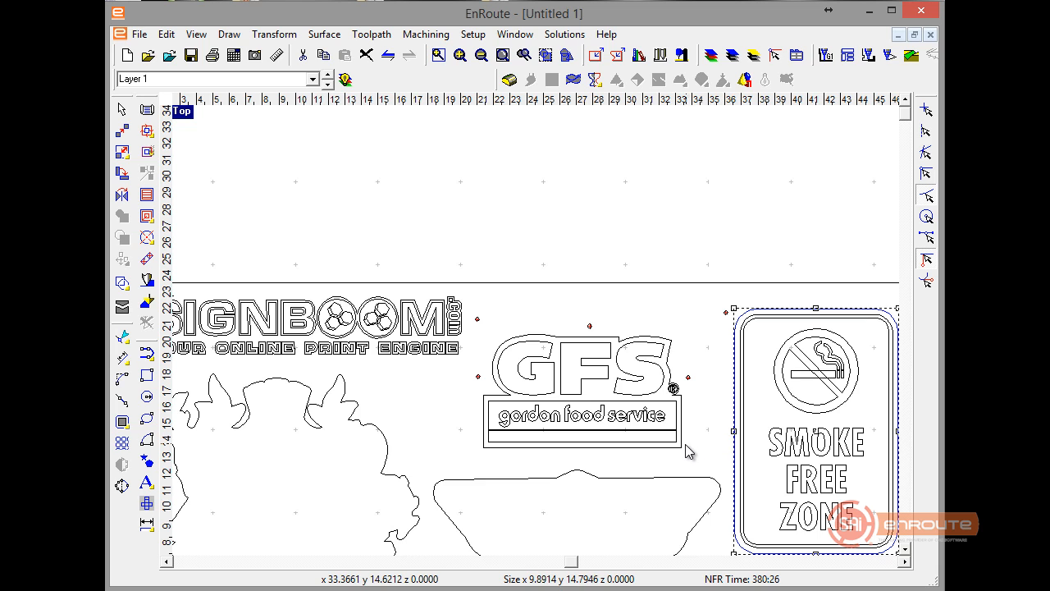
pyautogui.click(694, 493)
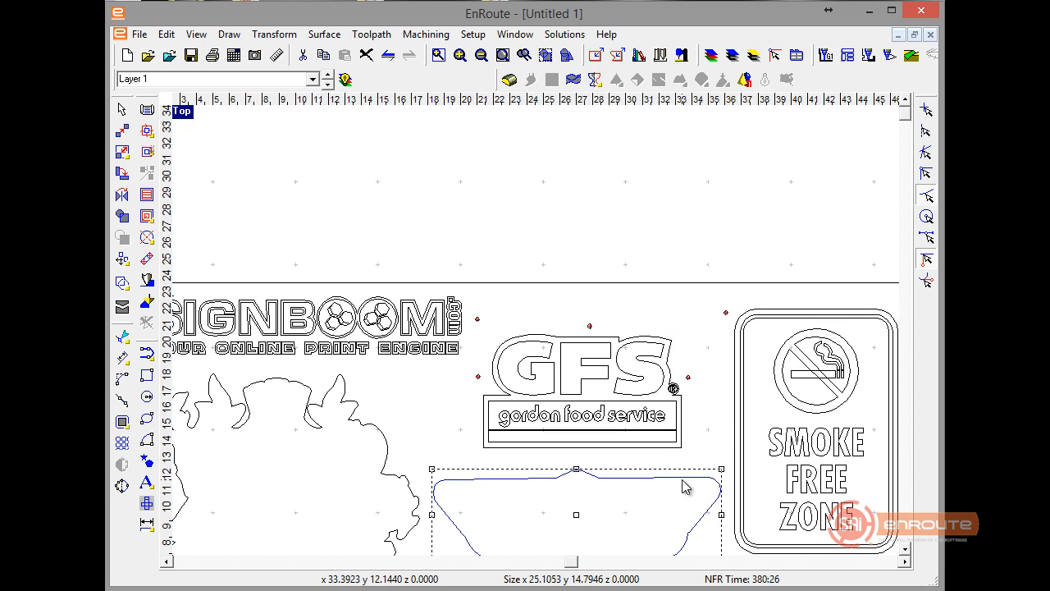
pyautogui.scroll(-4, 660, 493)
pyautogui.scroll(5, 619, 476)
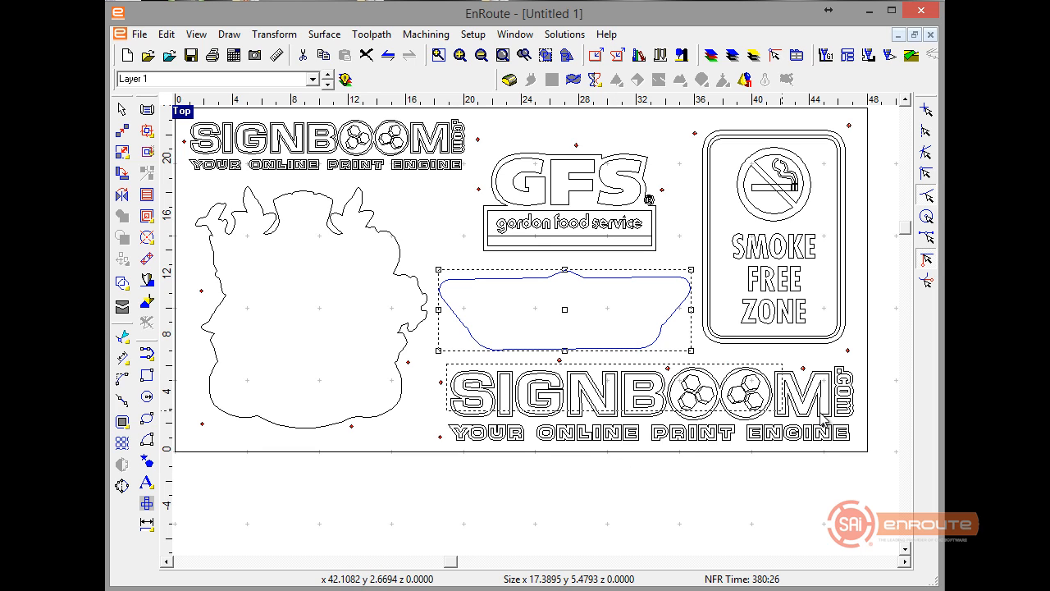
# - Select the SIGNBOOM lettering of the lower logo with a selection window and inspect which contours of its letters are included
pyautogui.click(858, 422)
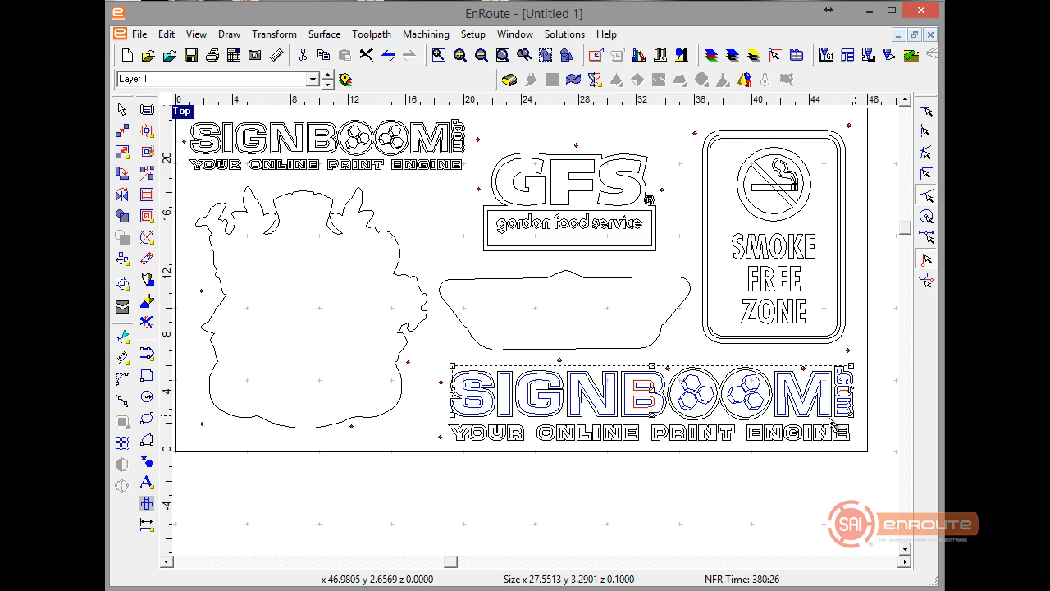
pyautogui.scroll(2, 640, 410)
pyautogui.scroll(2, 640, 410)
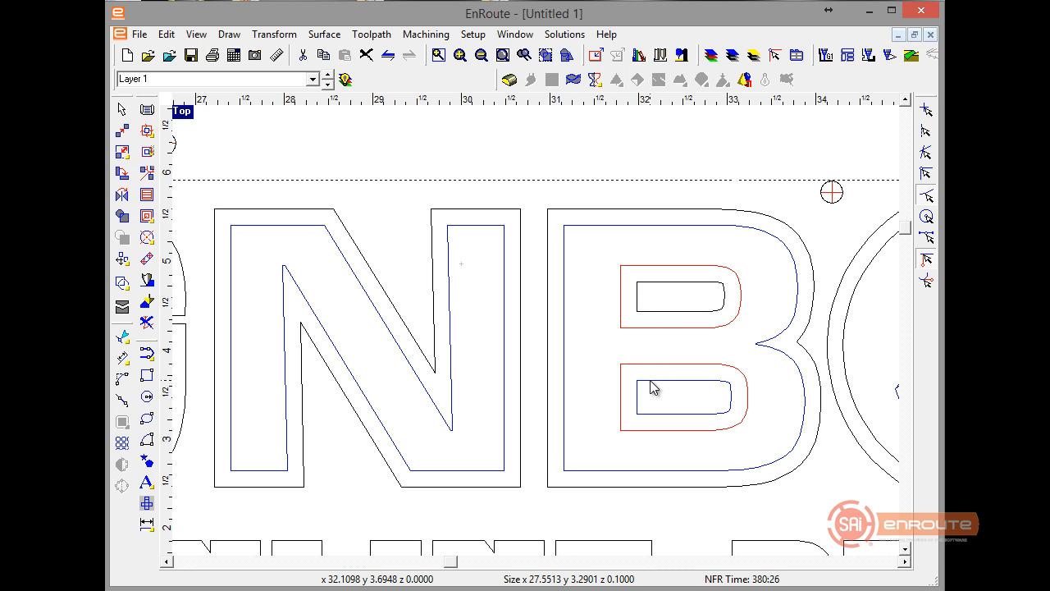
pyautogui.scroll(-4, 546, 391)
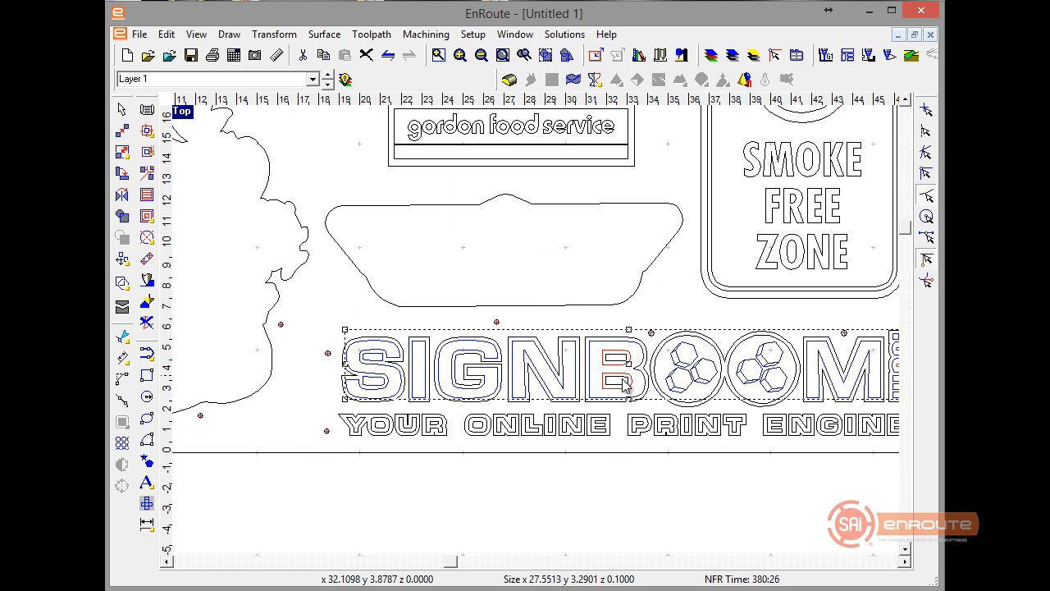
pyautogui.scroll(-2, 551, 424)
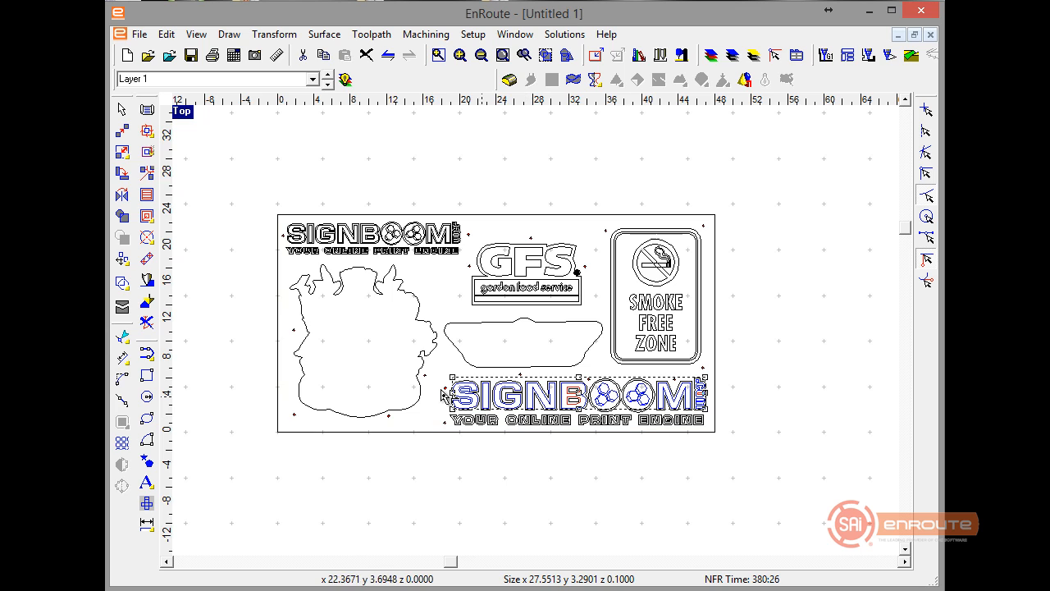
# - Group the selected SIGNBOOM letter contours of the lower logo, and select and group the inner letter contours of its tagline
pyautogui.click(123, 215)
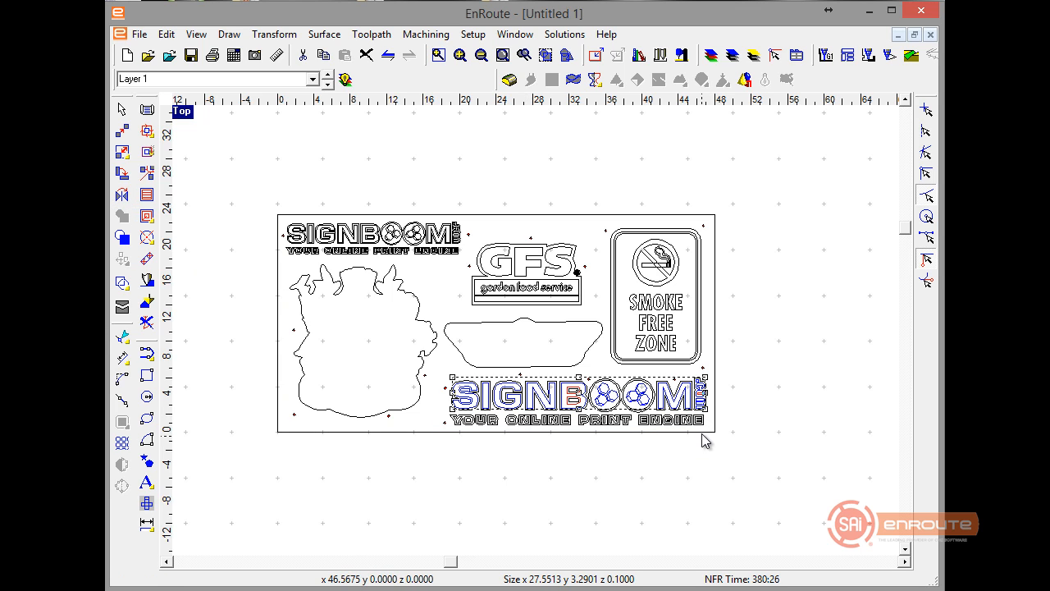
pyautogui.moveTo(461, 408); pyautogui.dragTo(452, 409)
pyautogui.scroll(5, 531, 437)
pyautogui.click(569, 428)
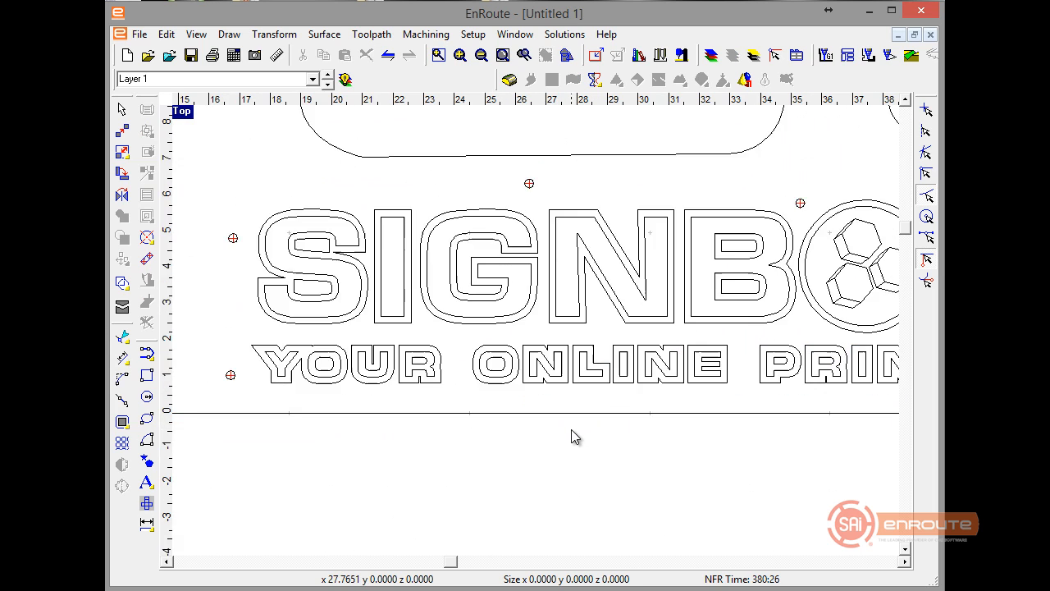
pyautogui.scroll(-1, 575, 436)
pyautogui.moveTo(731, 433); pyautogui.dragTo(785, 394)
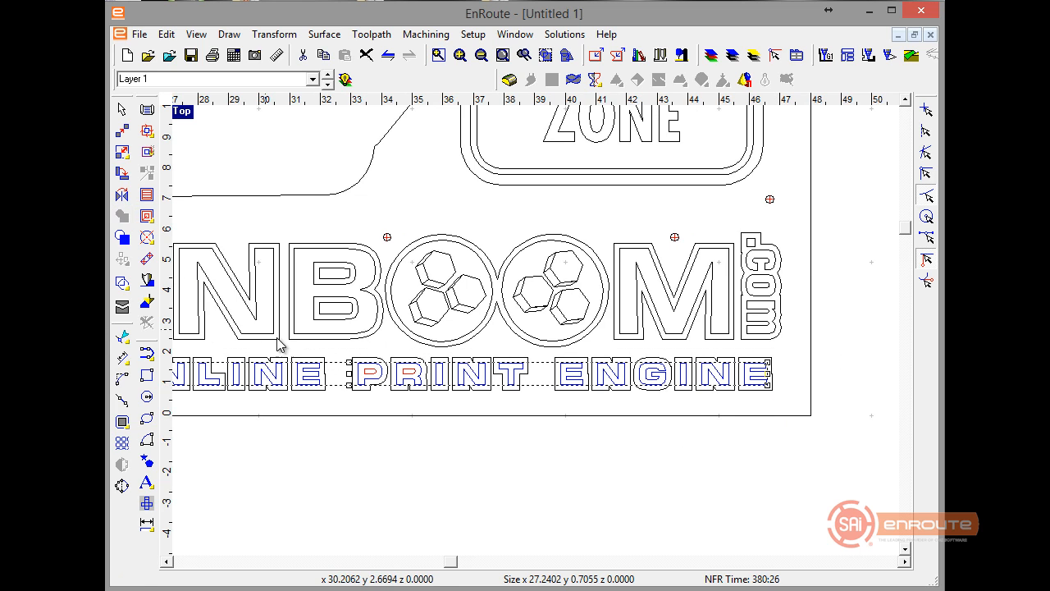
pyautogui.click(302, 402)
pyautogui.click(306, 393)
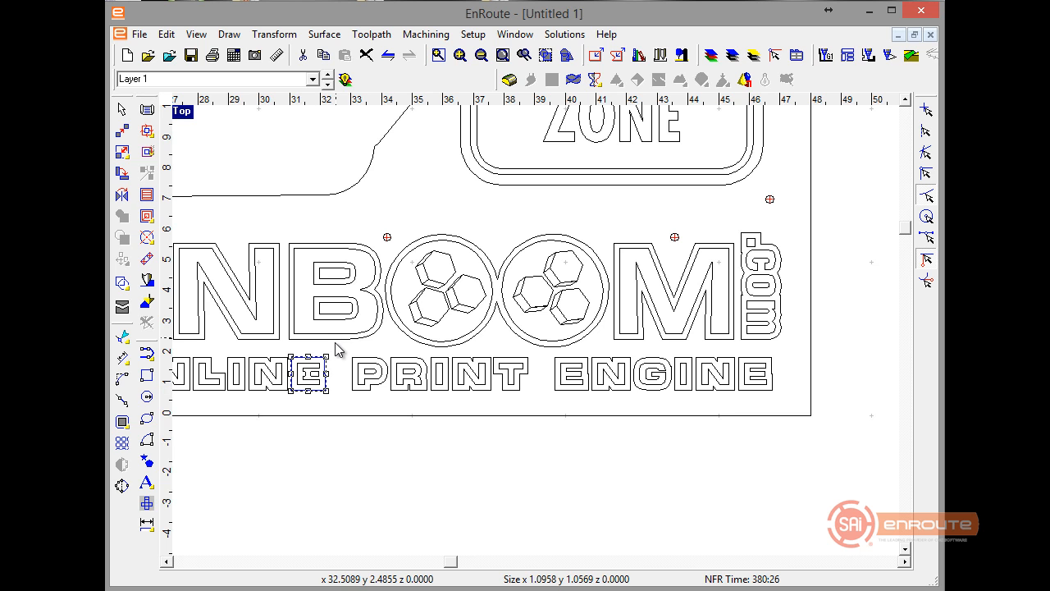
pyautogui.scroll(-2, 548, 424)
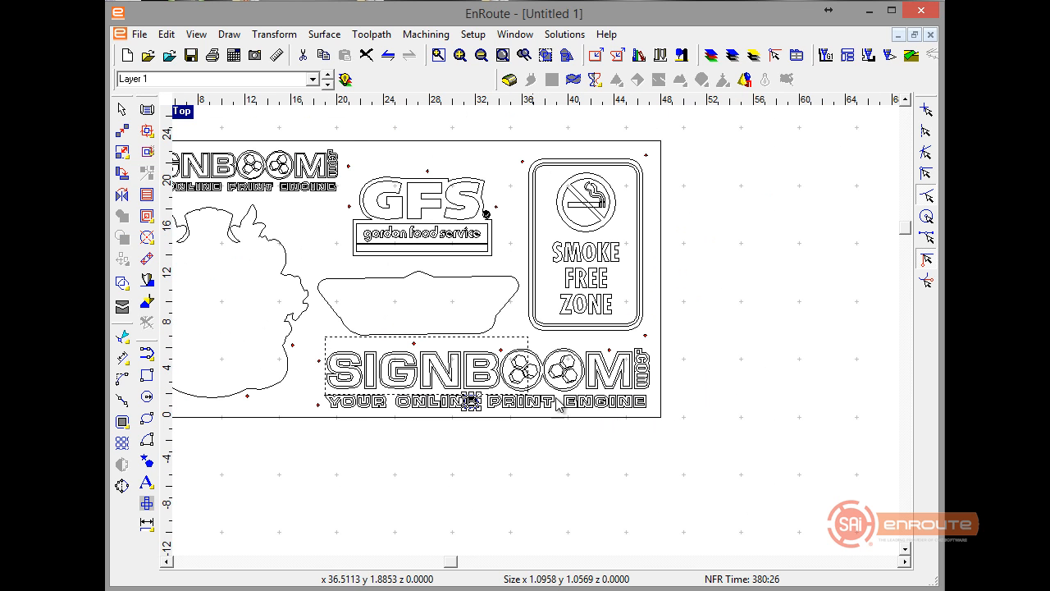
pyautogui.moveTo(558, 402); pyautogui.dragTo(665, 443)
pyautogui.scroll(2, 516, 375)
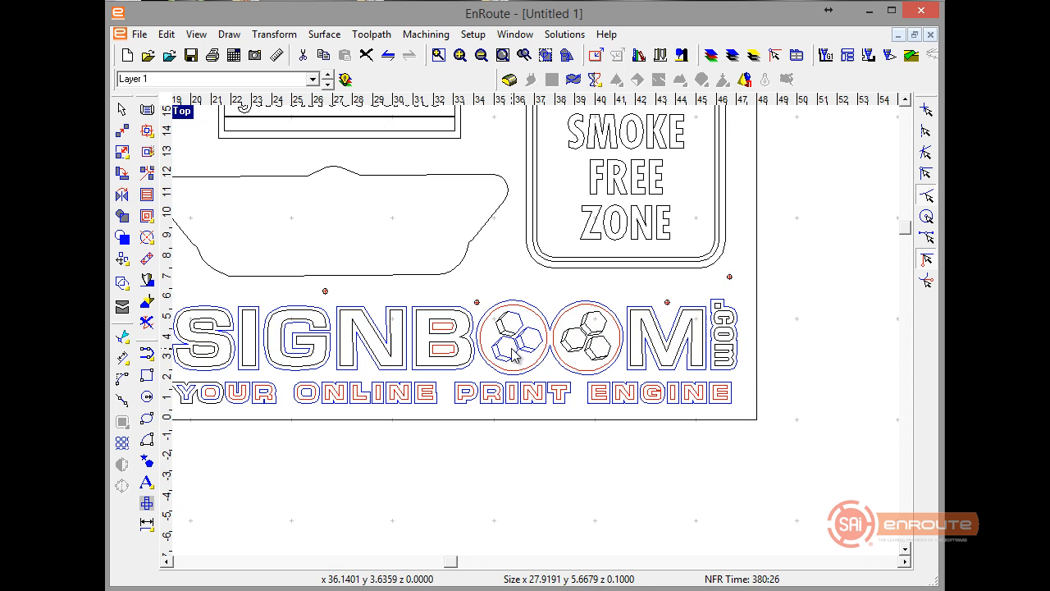
pyautogui.click(511, 353)
pyautogui.scroll(-2, 568, 390)
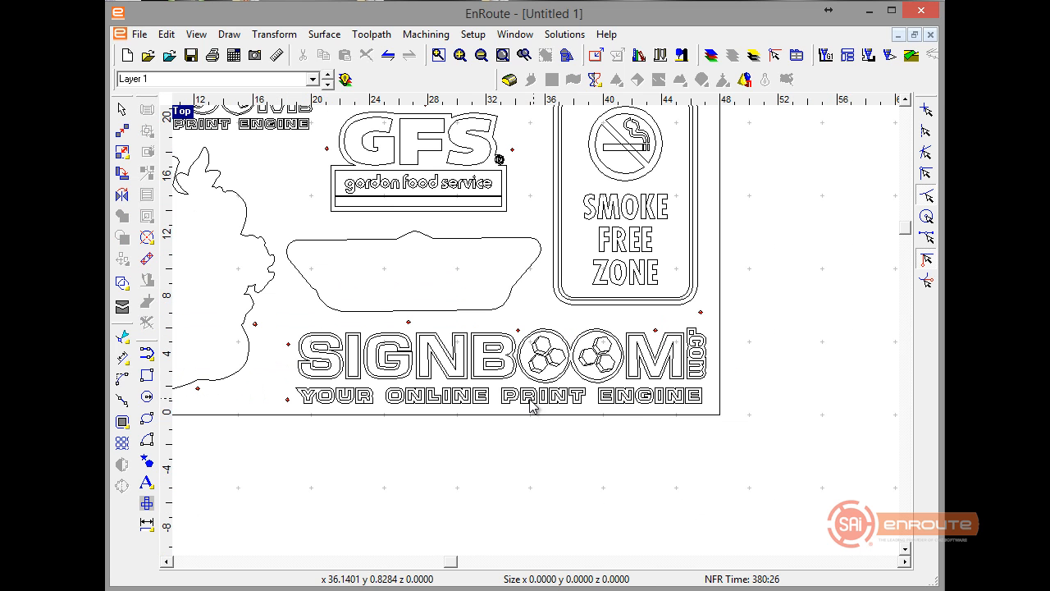
# - Select the whole lower SIGNBOOM logo and remove its grouped SIGNBOOM letter contours and grouped tagline letter contours from the selection
pyautogui.click(479, 402)
pyautogui.scroll(3, 496, 358)
pyautogui.keyDown('shift'); pyautogui.click(540, 289); pyautogui.keyUp('shift')
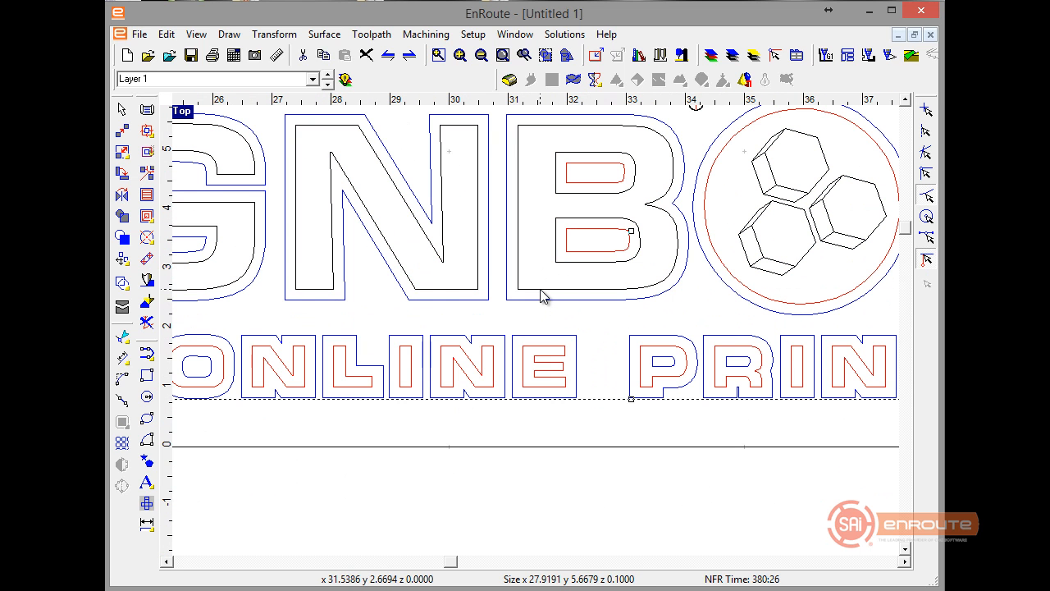
pyautogui.keyDown('shift'); pyautogui.click(564, 356); pyautogui.keyUp('shift')
pyautogui.scroll(-2, 615, 423)
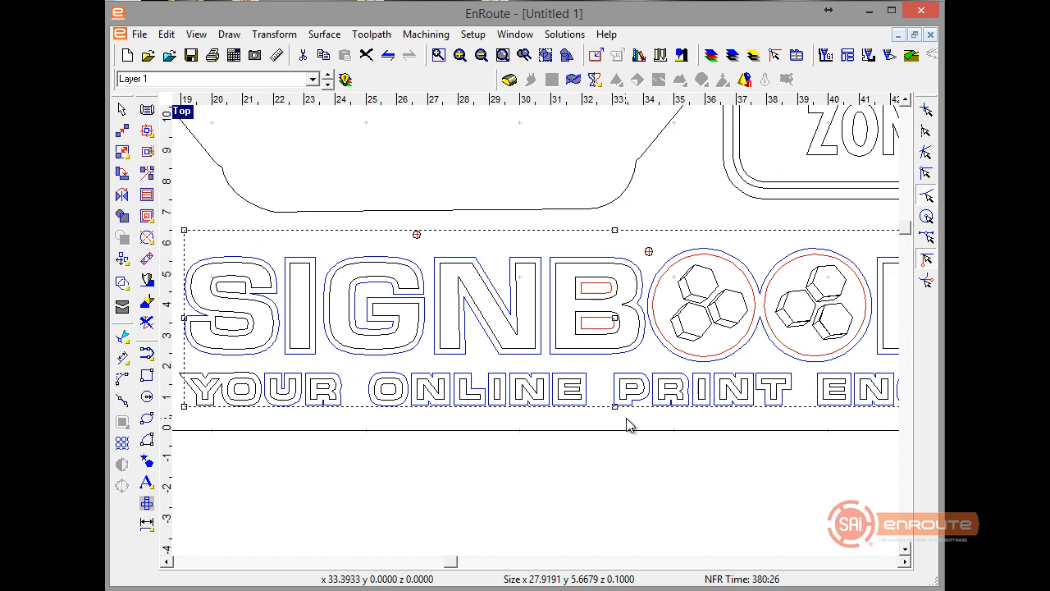
# - Remove the two inner circles of the double O from the selection and add the outer outline around the tagline's Y and O
pyautogui.scroll(2, 591, 361)
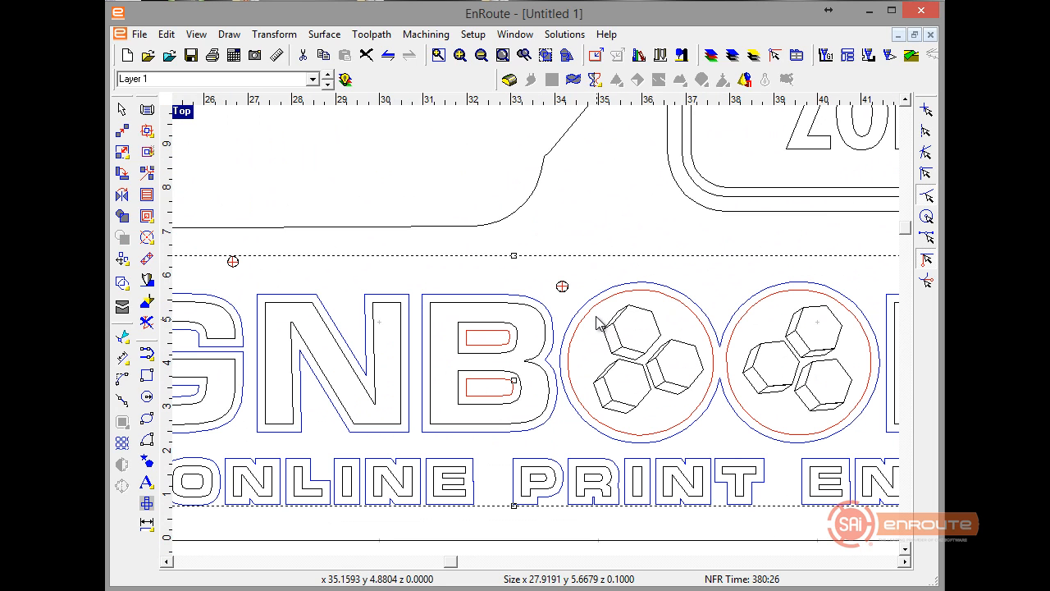
pyautogui.keyDown('shift'); pyautogui.click(589, 315); pyautogui.keyUp('shift')
pyautogui.keyDown('shift'); pyautogui.click(739, 323); pyautogui.keyUp('shift')
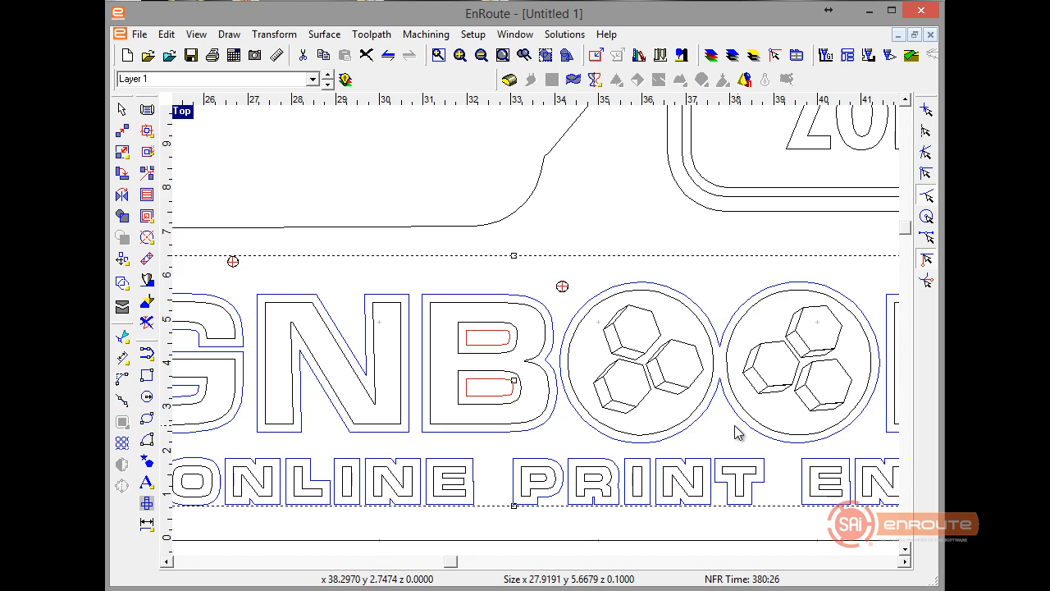
pyautogui.scroll(-1, 733, 432)
pyautogui.scroll(-2, 733, 433)
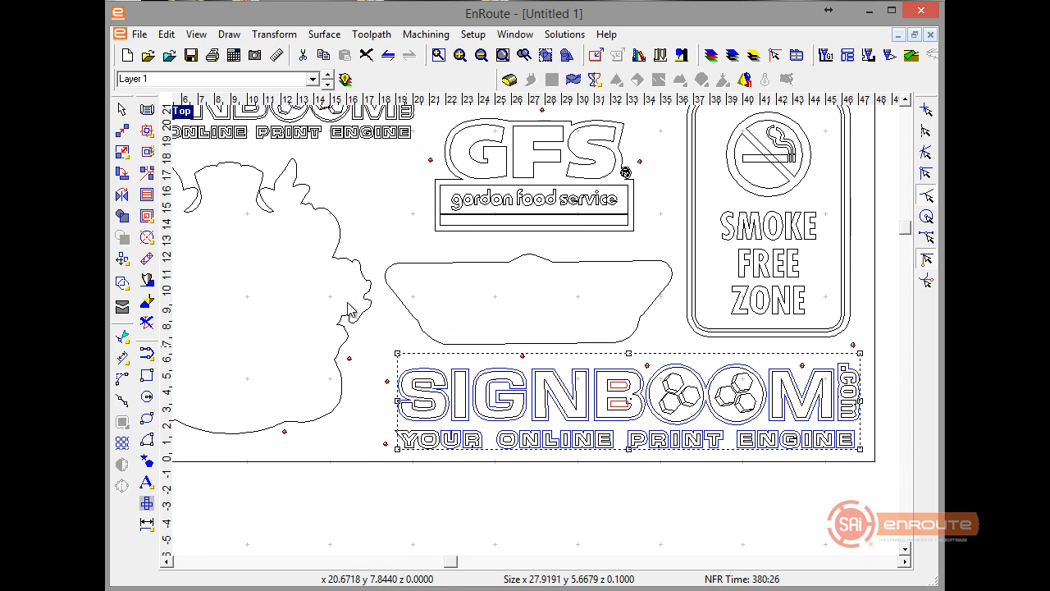
pyautogui.scroll(2, 410, 488)
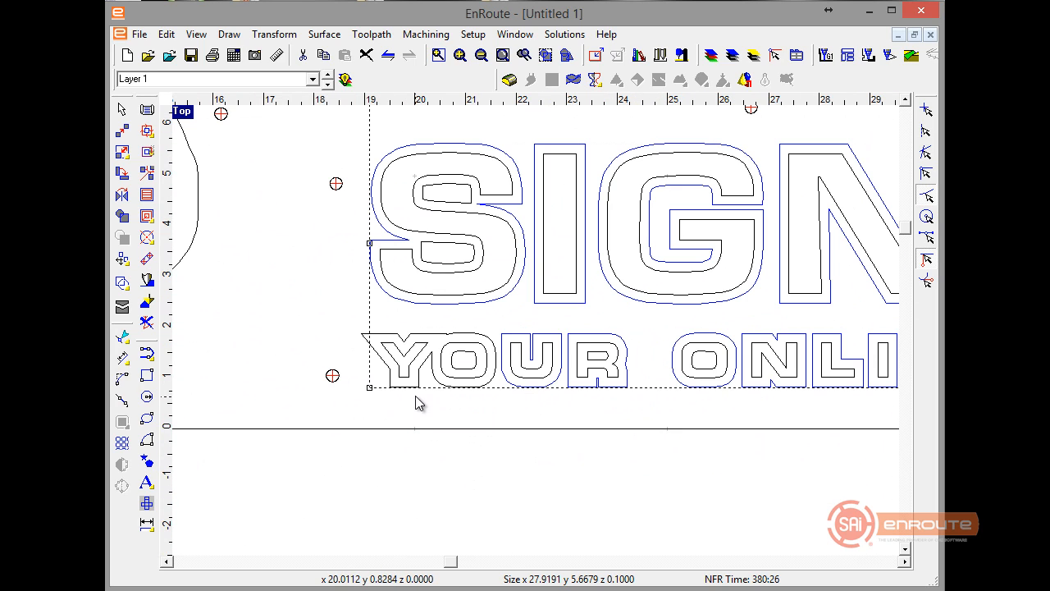
pyautogui.scroll(-3, 574, 480)
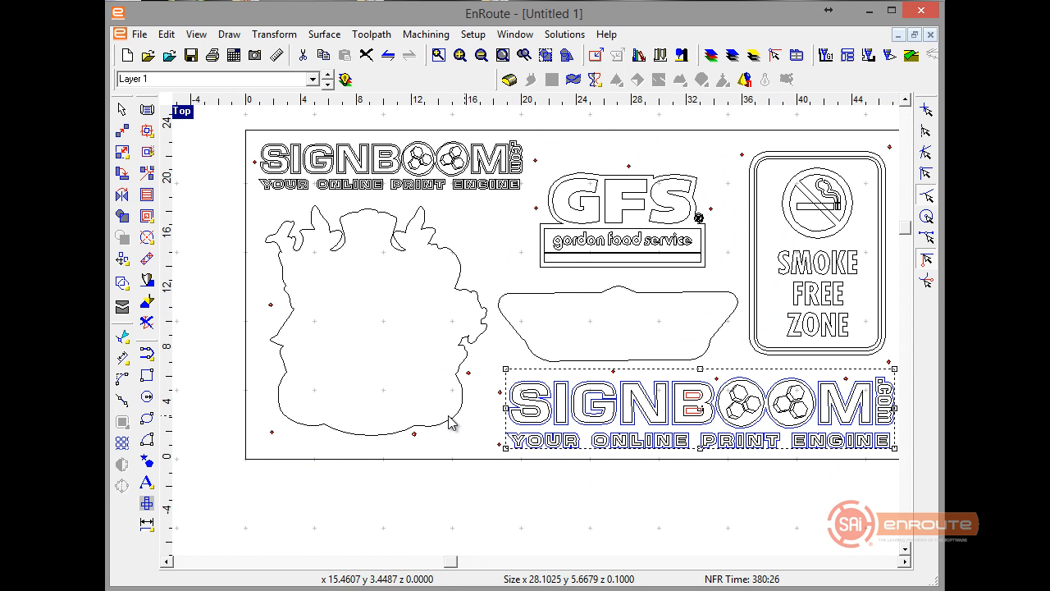
# - Add the horned figure, banner, SMOKE FREE ZONE and GFS outer outlines and the upper SIGNBOOM group to the selection, and group everything selected
pyautogui.keyDown('shift'); pyautogui.click(450, 422); pyautogui.keyUp('shift')
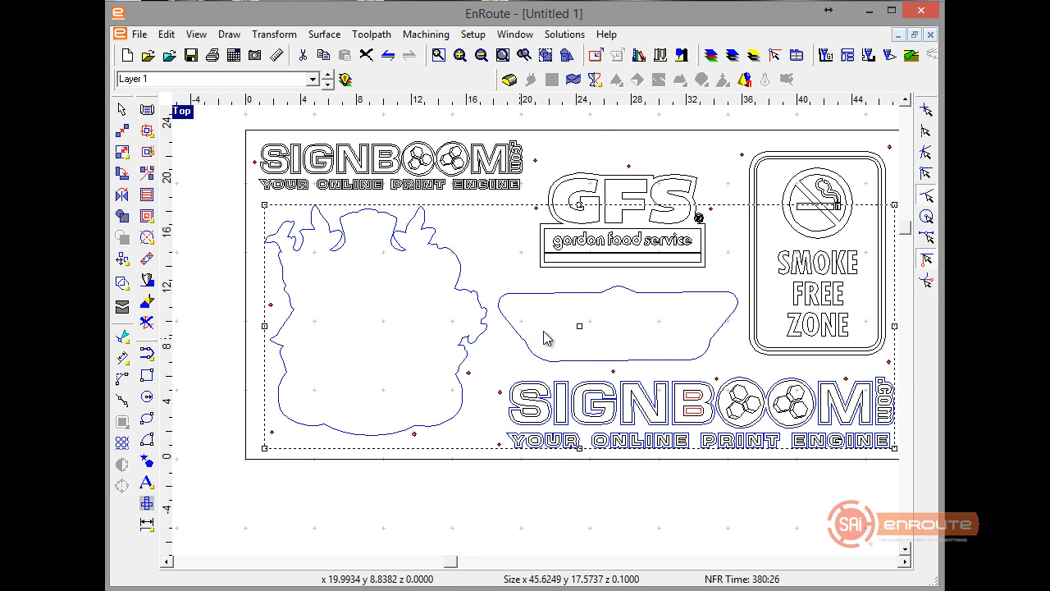
pyautogui.keyDown('shift'); pyautogui.click(752, 353); pyautogui.keyUp('shift')
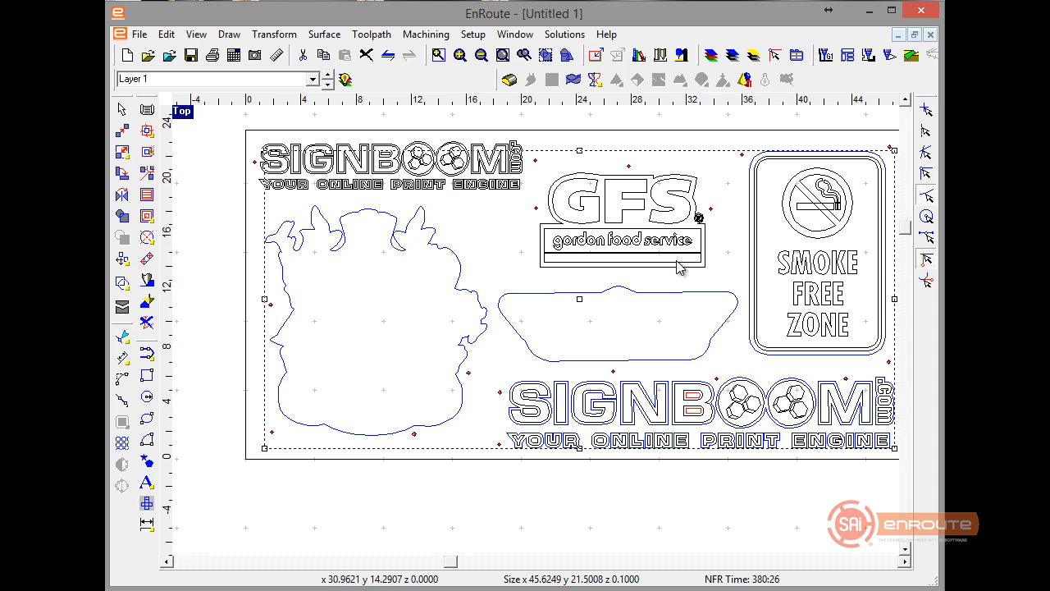
pyautogui.keyDown('shift'); pyautogui.click(524, 195); pyautogui.keyUp('shift')
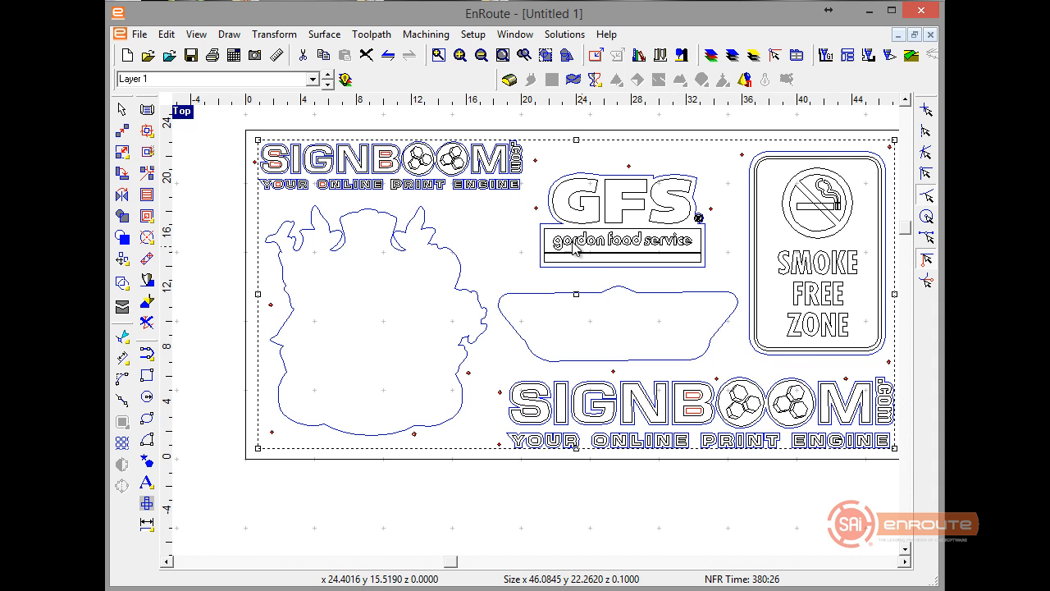
pyautogui.scroll(2, 472, 209)
pyautogui.scroll(-2, 398, 274)
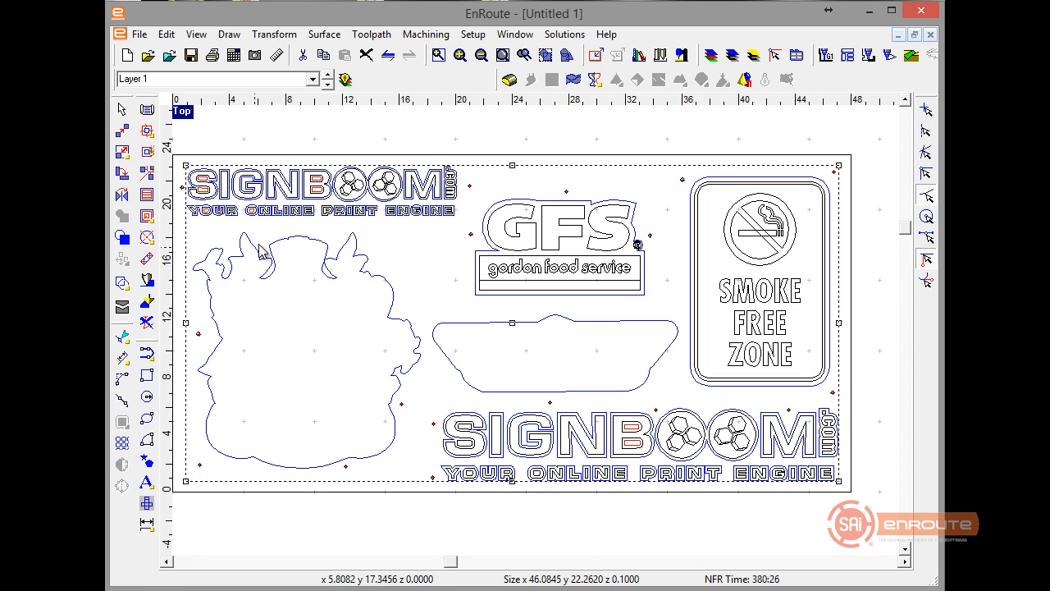
# - Start a Router Offset on the grouped cut outlines, continuing despite detected loops, and add the 1/8" End Mill as its tool
pyautogui.click(148, 133)
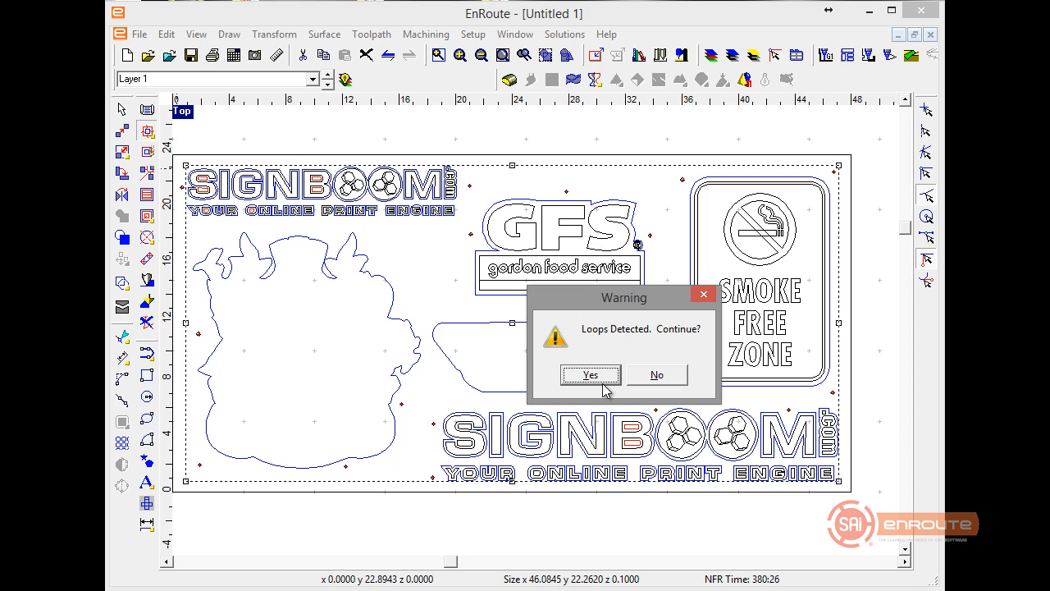
pyautogui.click(603, 382)
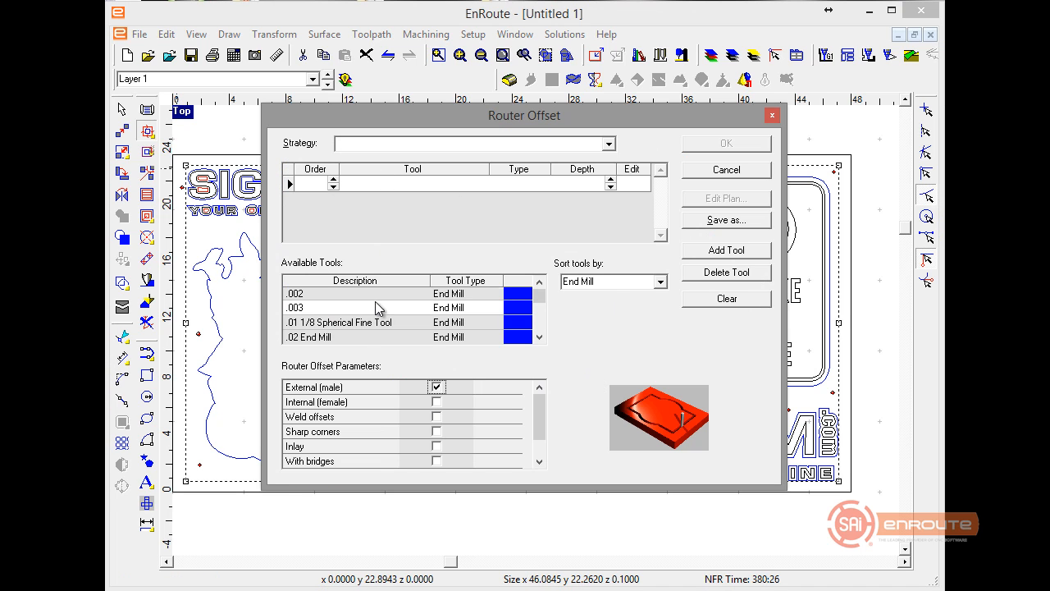
pyautogui.scroll(-3, 377, 307)
pyautogui.scroll(1, 324, 321)
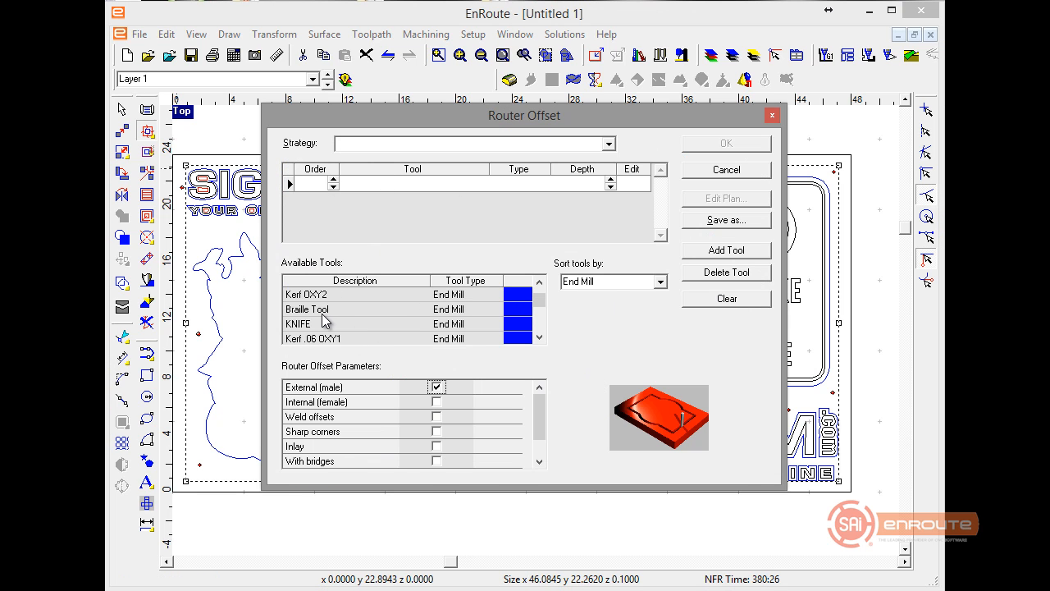
pyautogui.scroll(2, 324, 320)
pyautogui.scroll(-2, 324, 319)
pyautogui.scroll(2, 325, 320)
pyautogui.scroll(-4, 324, 321)
pyautogui.scroll(-1, 324, 320)
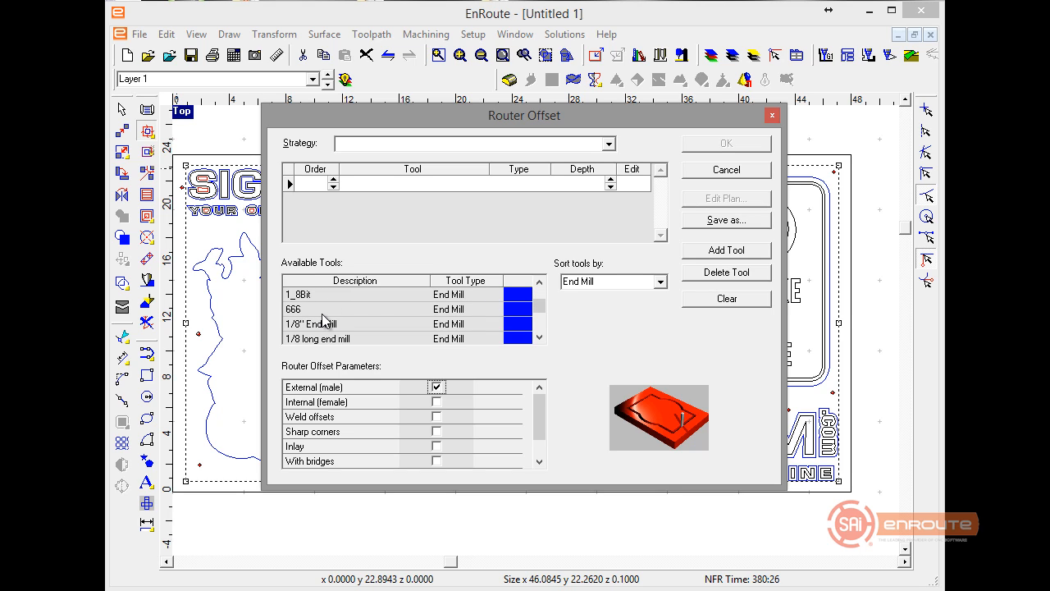
pyautogui.doubleClick(324, 325)
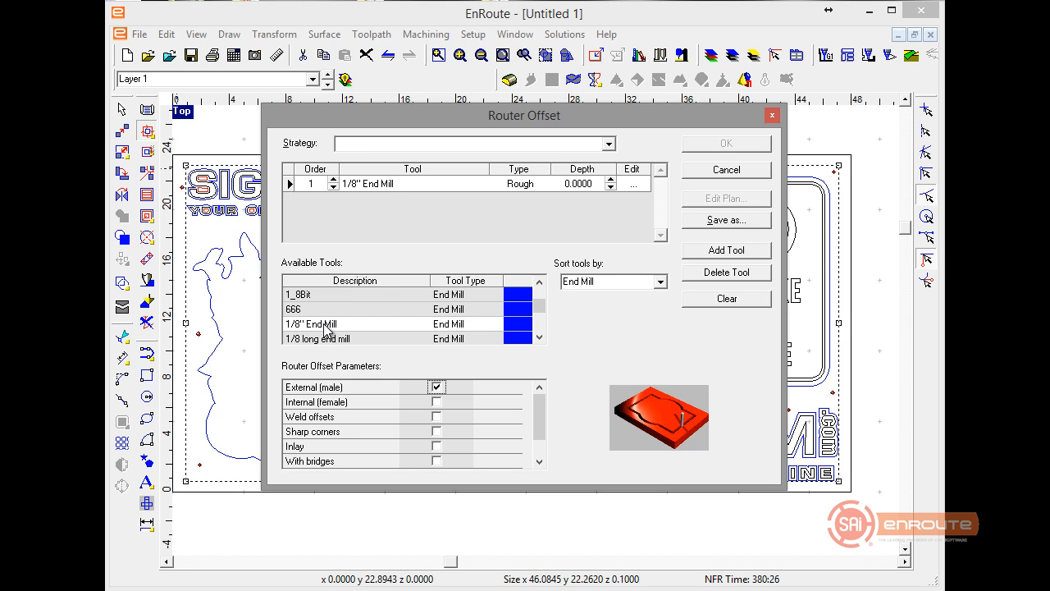
# - Set the end mill's depth to 0.125 and create the external router offset toolpaths
pyautogui.click(596, 183)
pyautogui.write('.125')
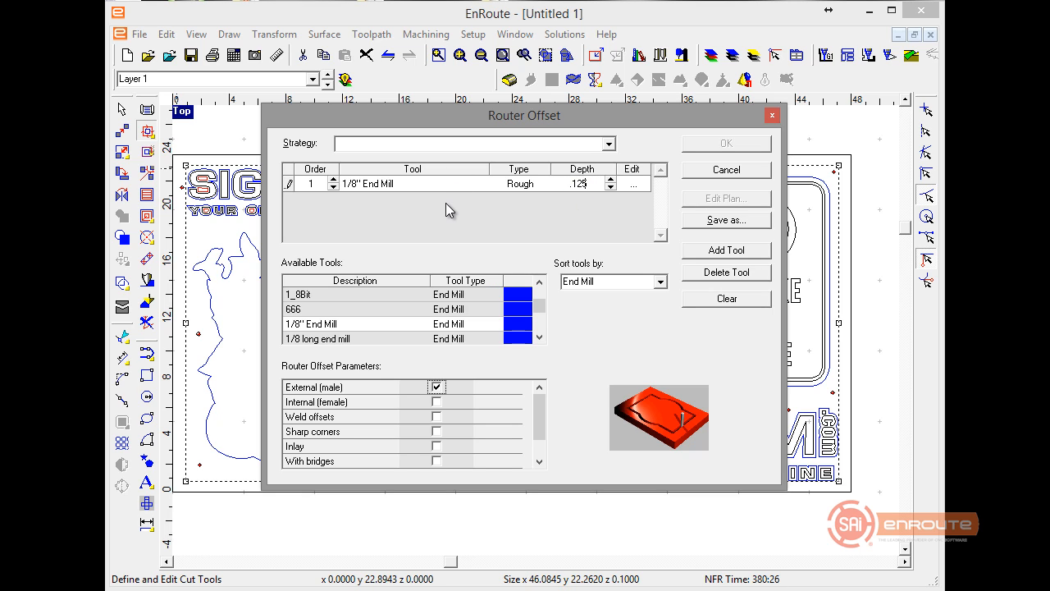
pyautogui.click(726, 145)
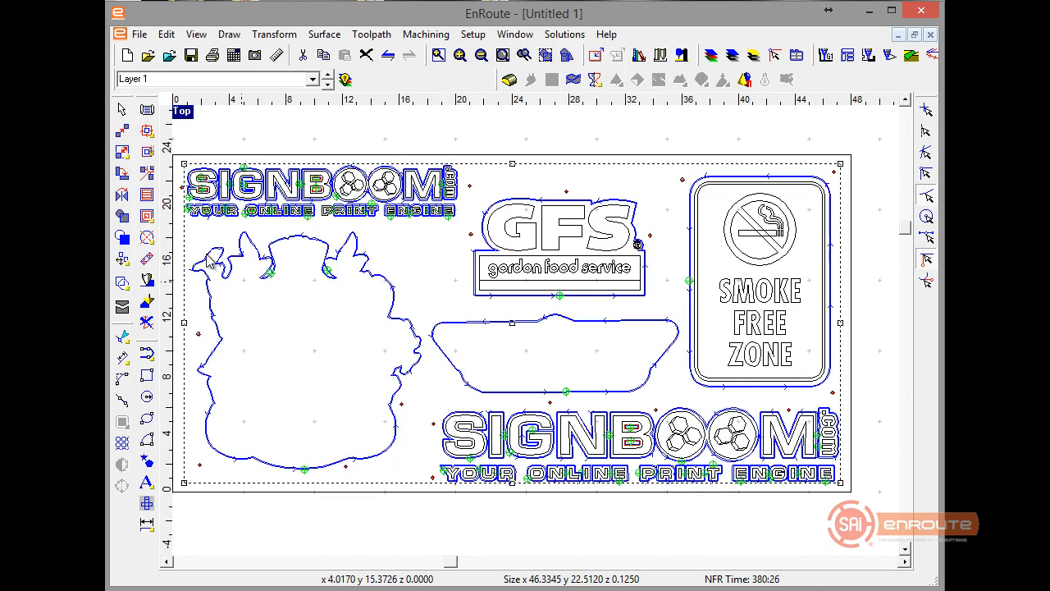
# - Remove the overlapping offset toolpaths and recreate the router offset with Weld offsets enabled
pyautogui.scroll(6, 309, 215)
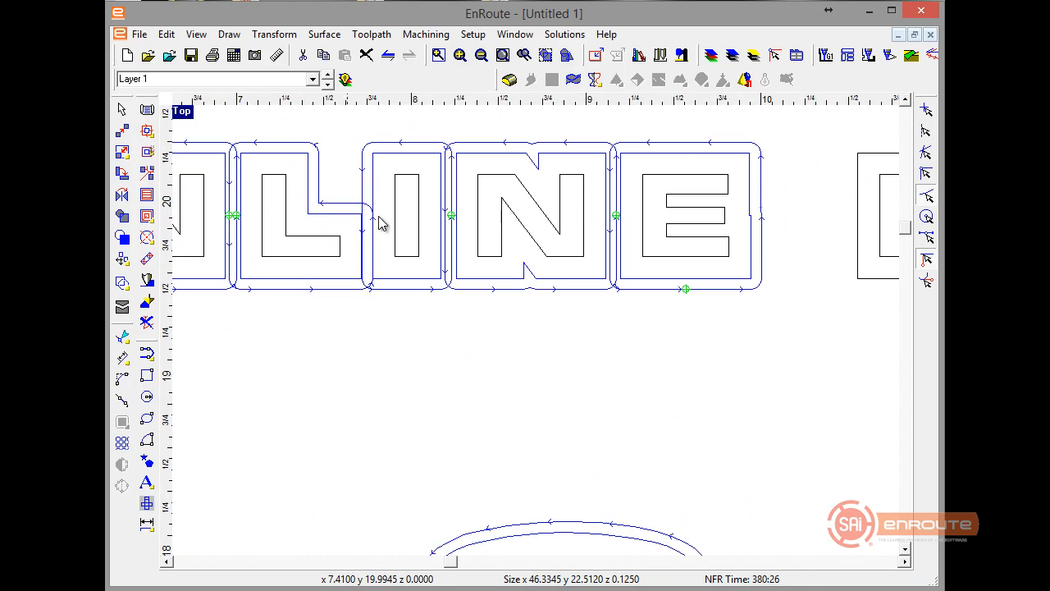
pyautogui.click(147, 322)
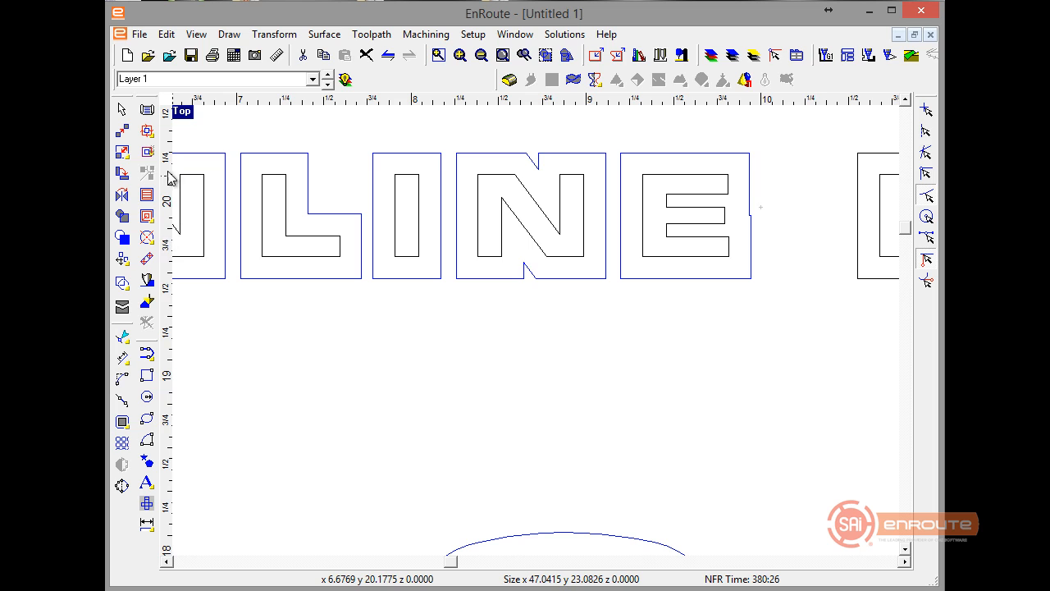
pyautogui.click(147, 131)
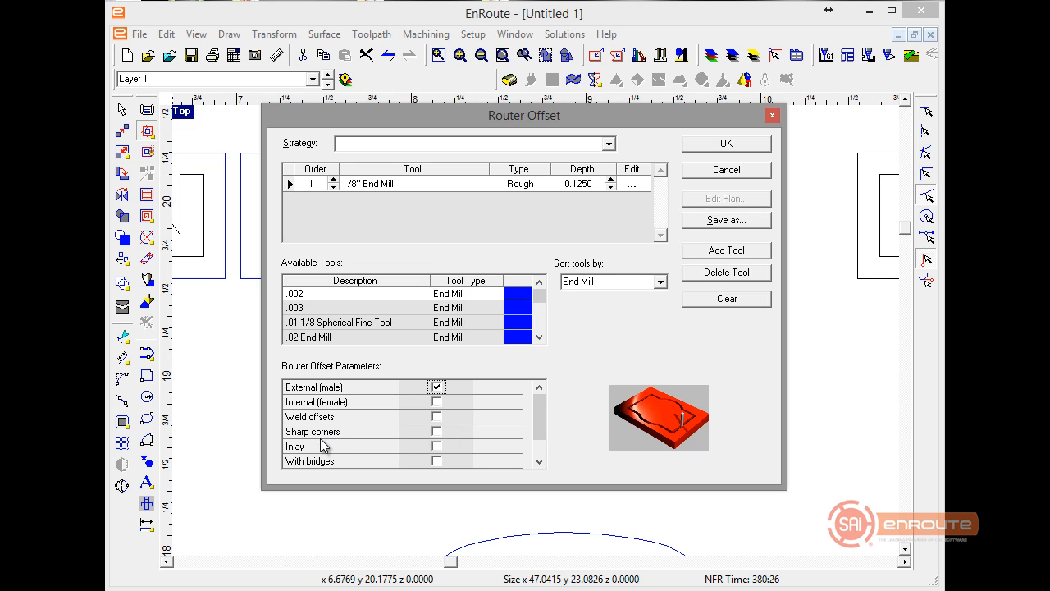
pyautogui.click(438, 417)
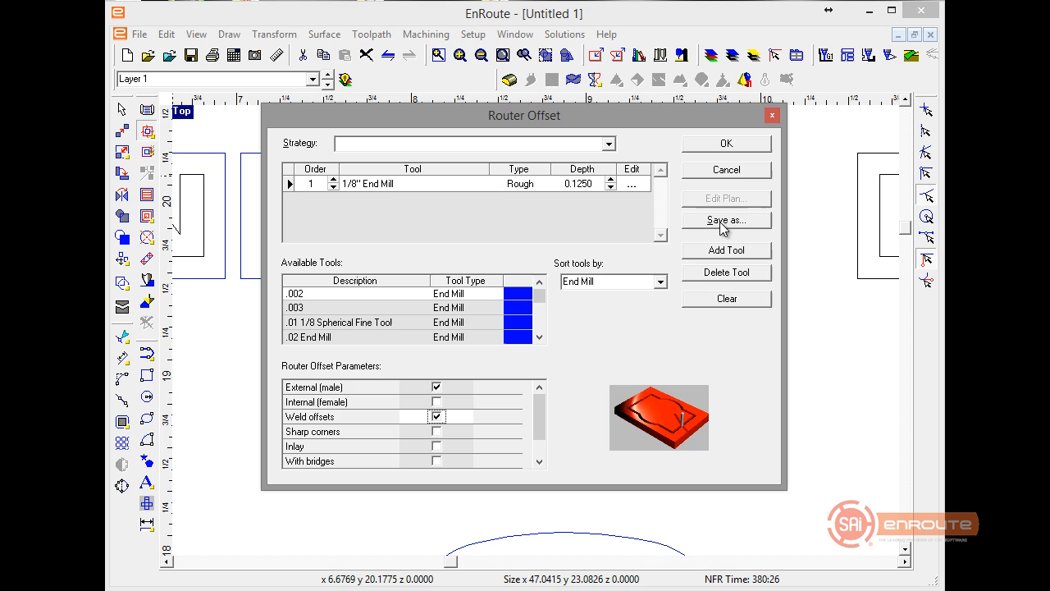
pyautogui.click(727, 144)
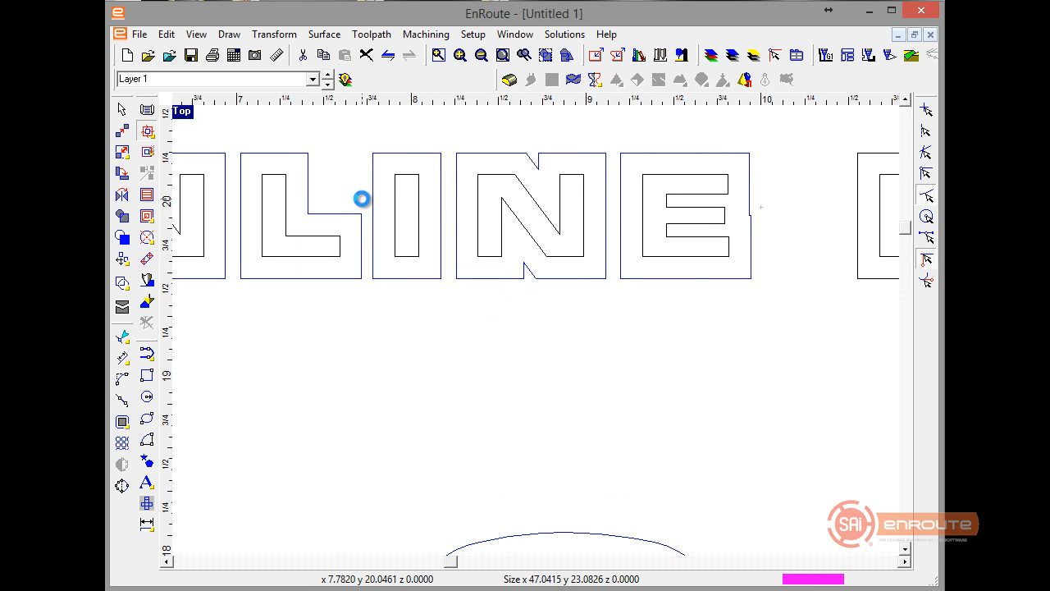
# - Inspect the welded offset toolpaths around the logos and the banner outline, and clear the selection
pyautogui.scroll(-6, 614, 297)
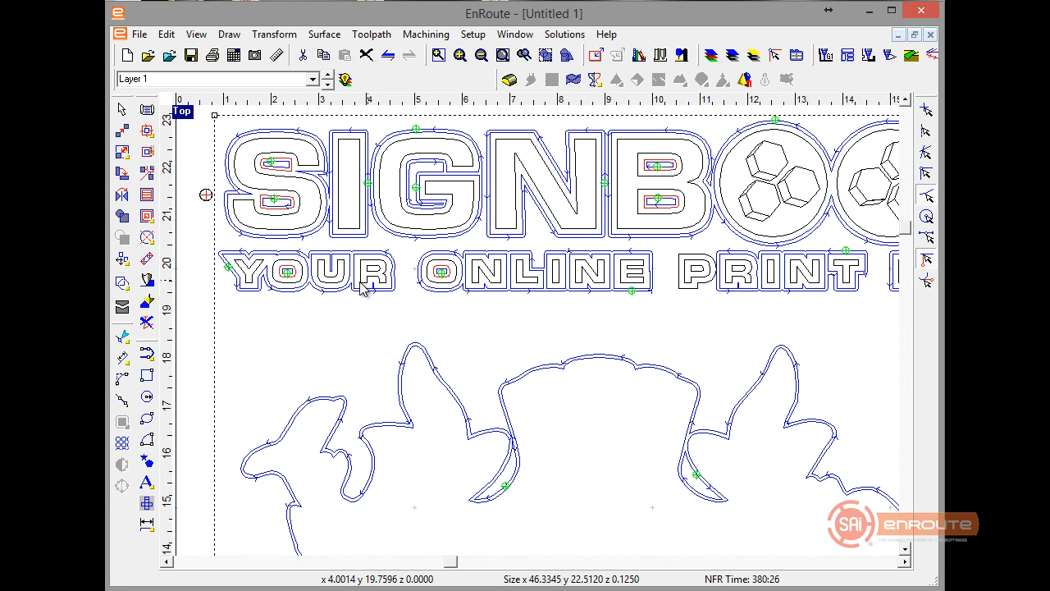
pyautogui.scroll(-5, 297, 295)
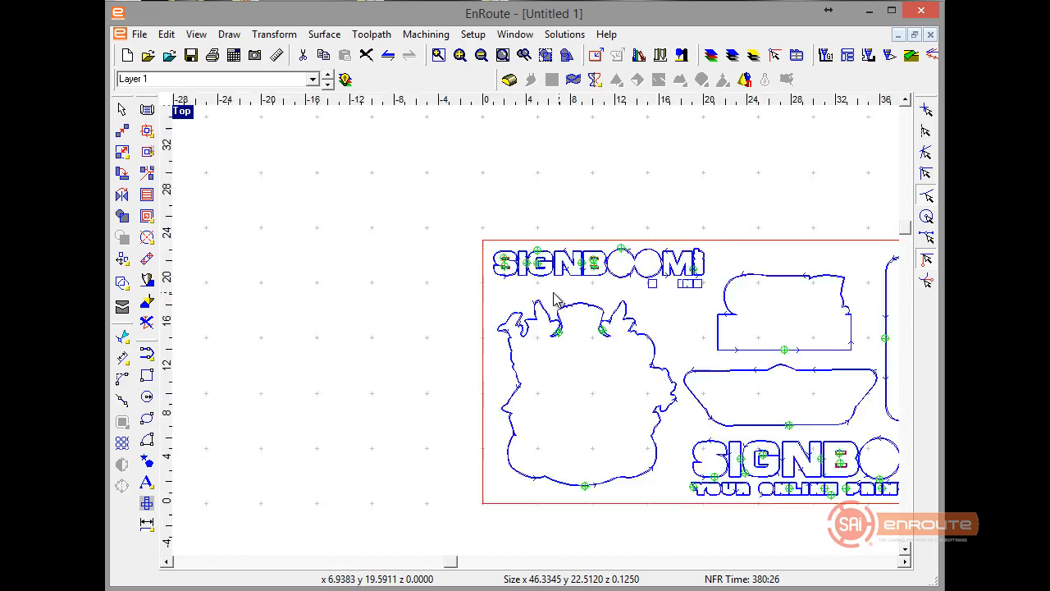
pyautogui.scroll(7, 722, 349)
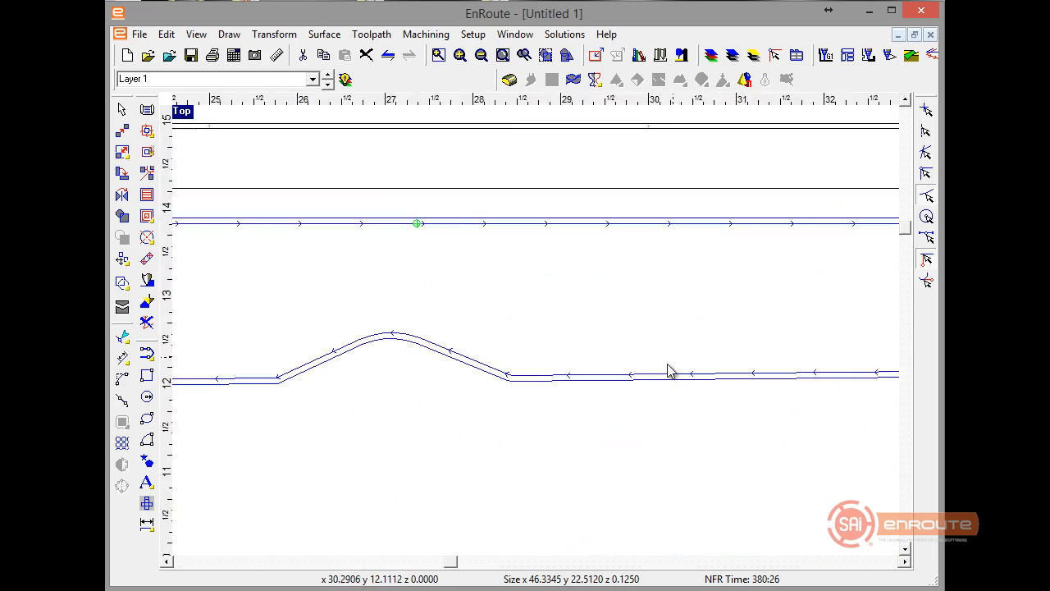
pyautogui.scroll(-7, 669, 371)
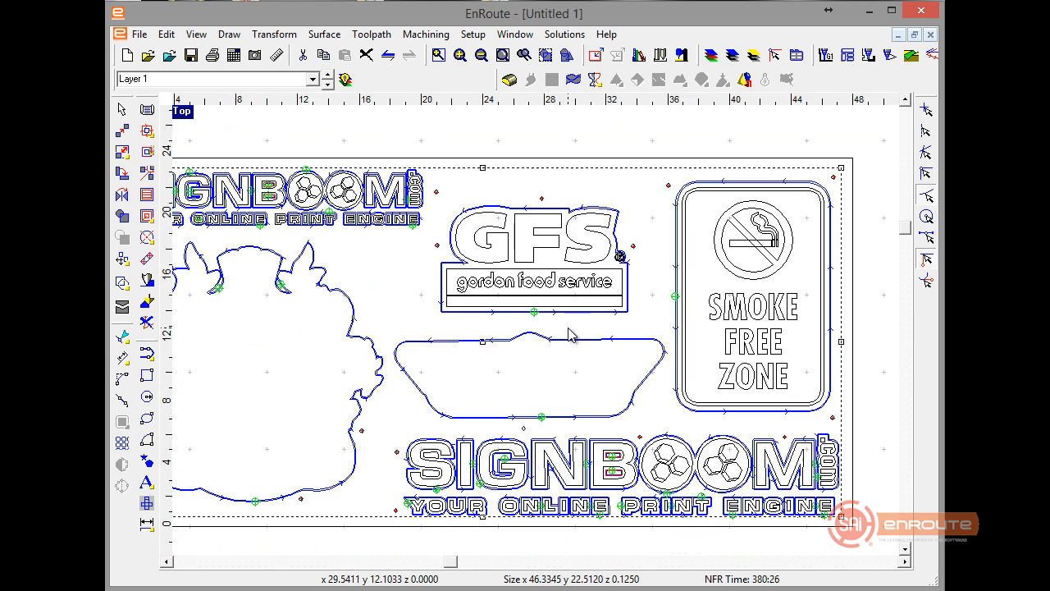
pyautogui.click(514, 153)
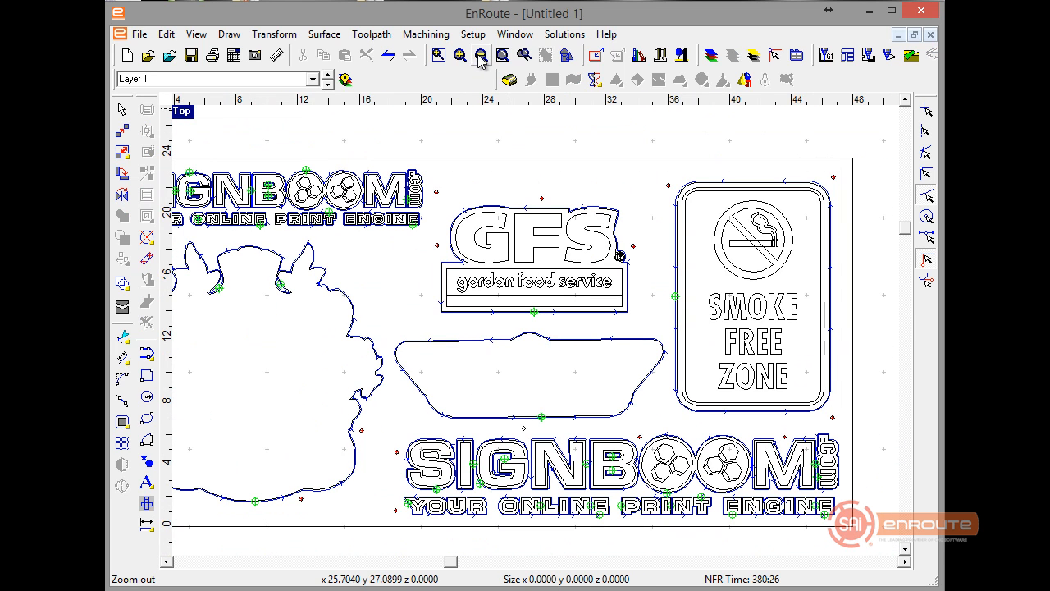
# - Set the number of tools to 99 in the tool changer settings of the MultiCamGC - GCode machine driver
pyautogui.click(472, 34)
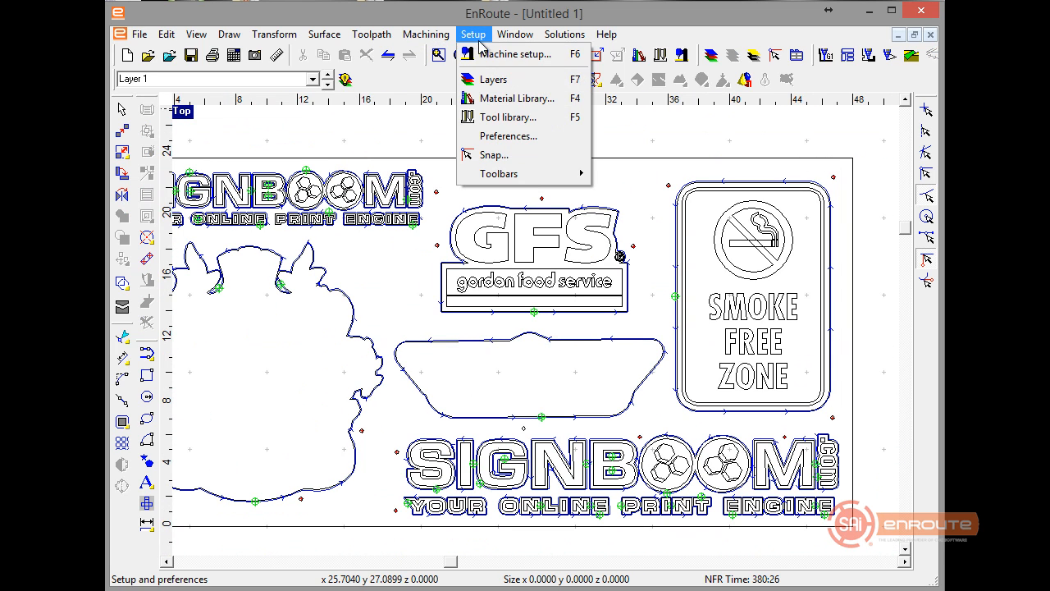
pyautogui.click(492, 55)
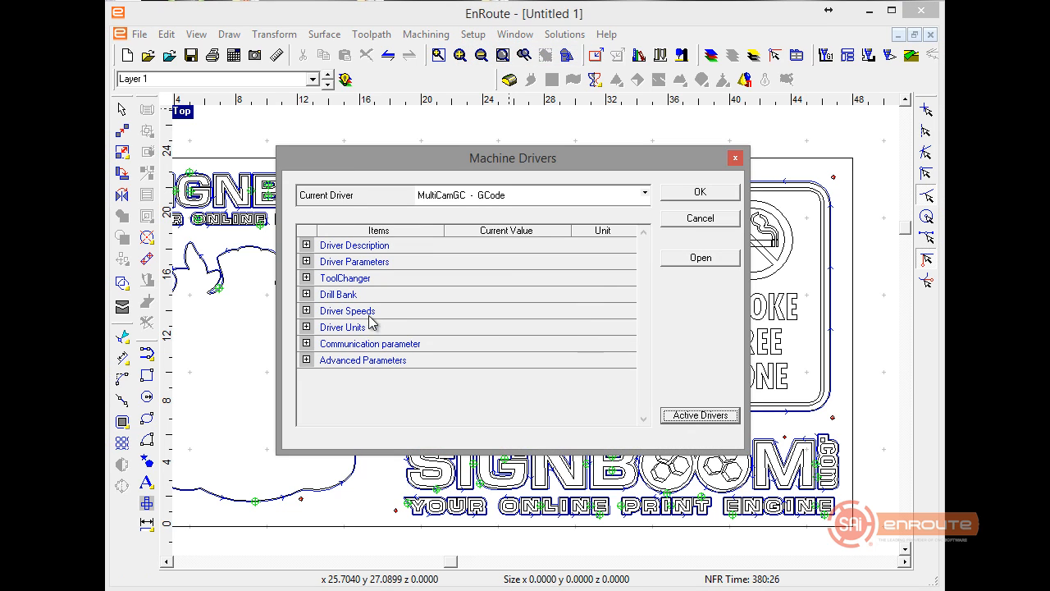
pyautogui.click(306, 278)
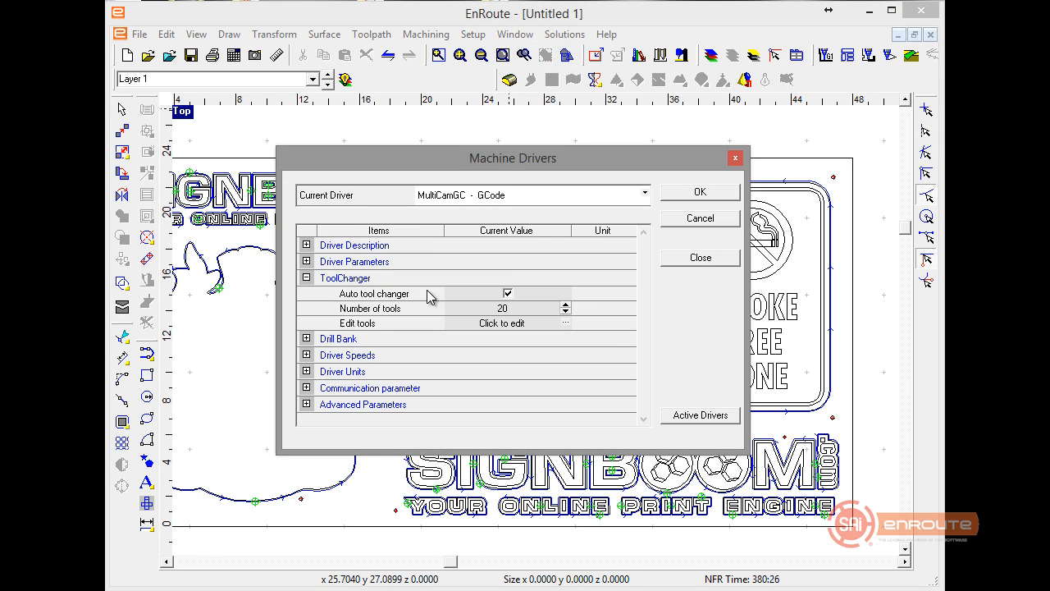
pyautogui.click(511, 308)
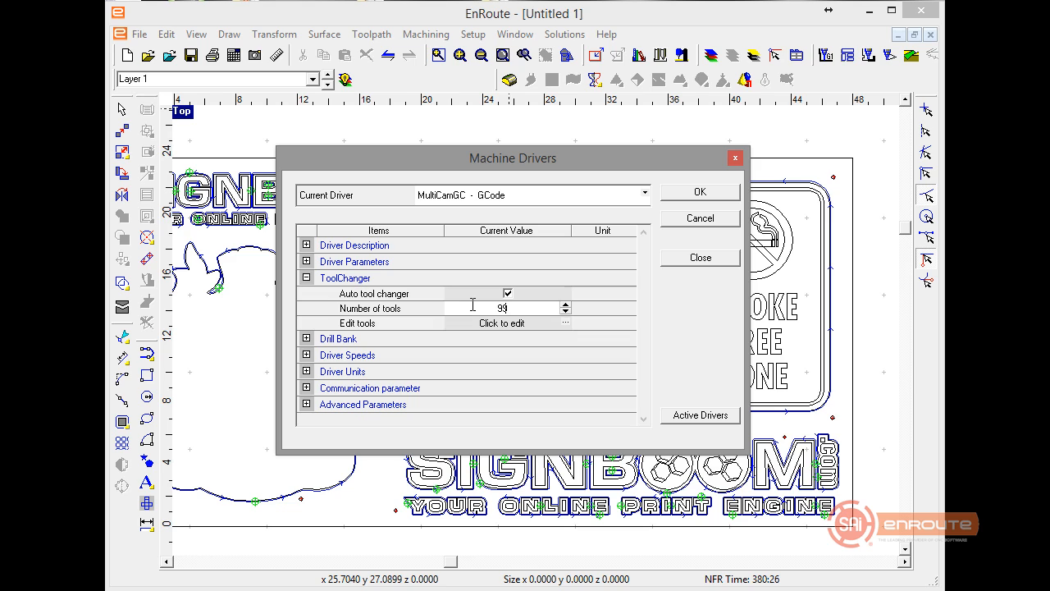
pyautogui.press('Tab')
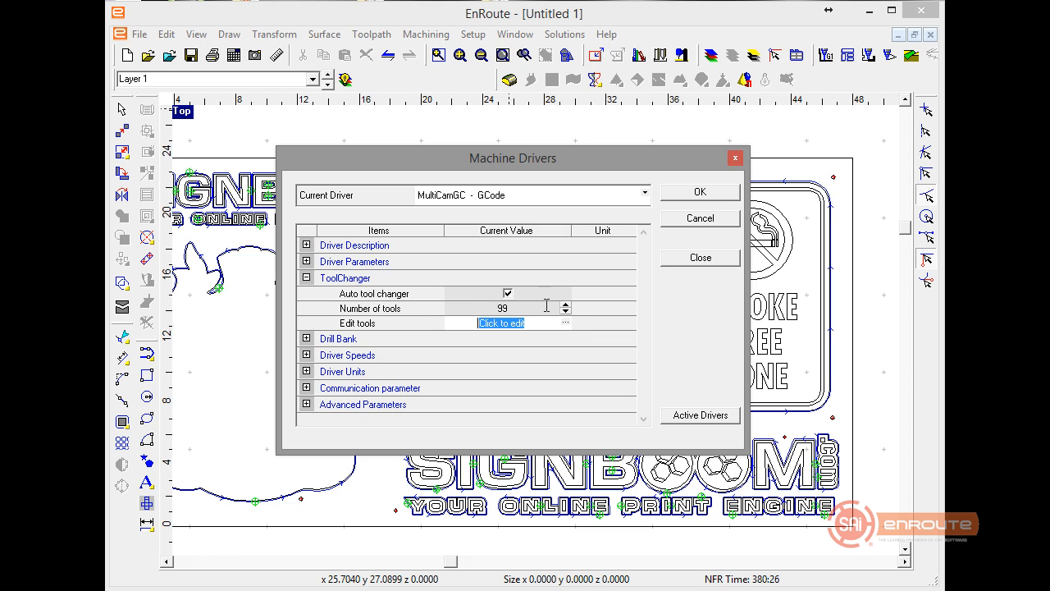
# - Assign the VISION tool to position 99 in the tool changer definition
pyautogui.click(508, 324)
pyautogui.moveTo(568, 239); pyautogui.dragTo(559, 421)
pyautogui.click(555, 378)
pyautogui.scroll(-5, 559, 423)
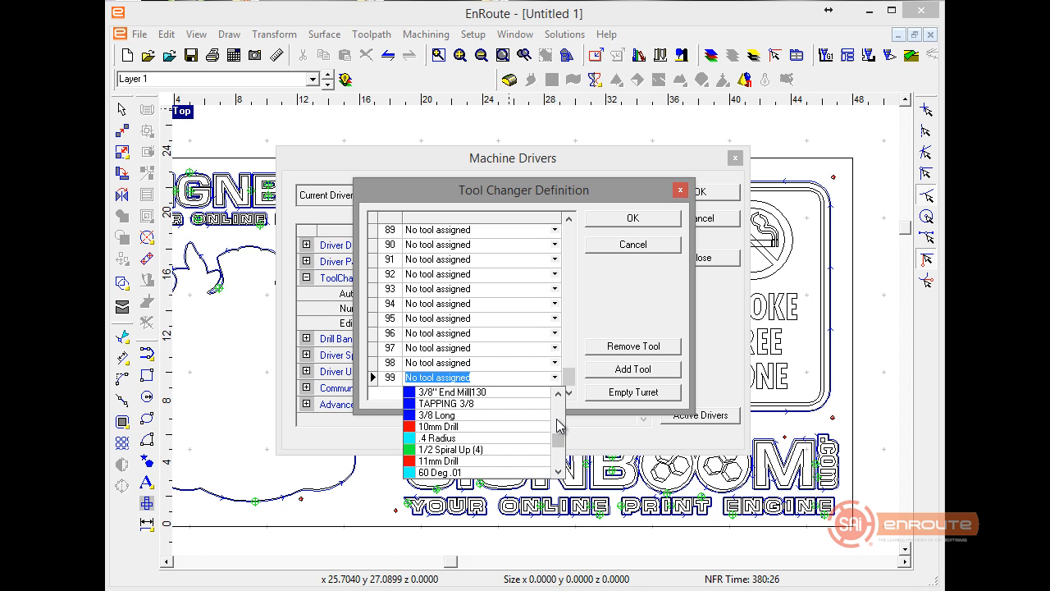
pyautogui.scroll(6, 559, 424)
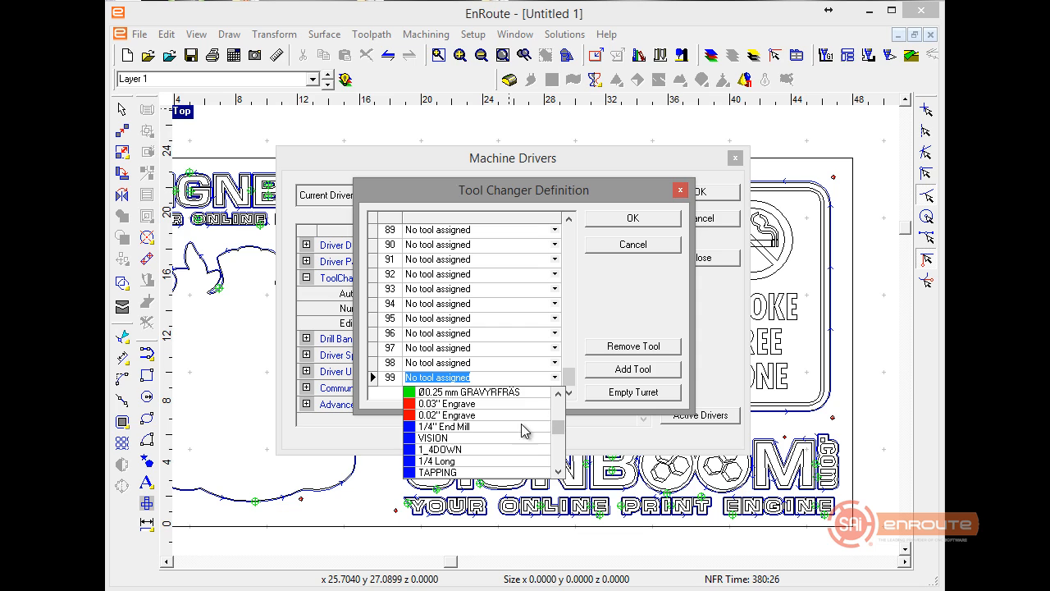
pyautogui.click(459, 439)
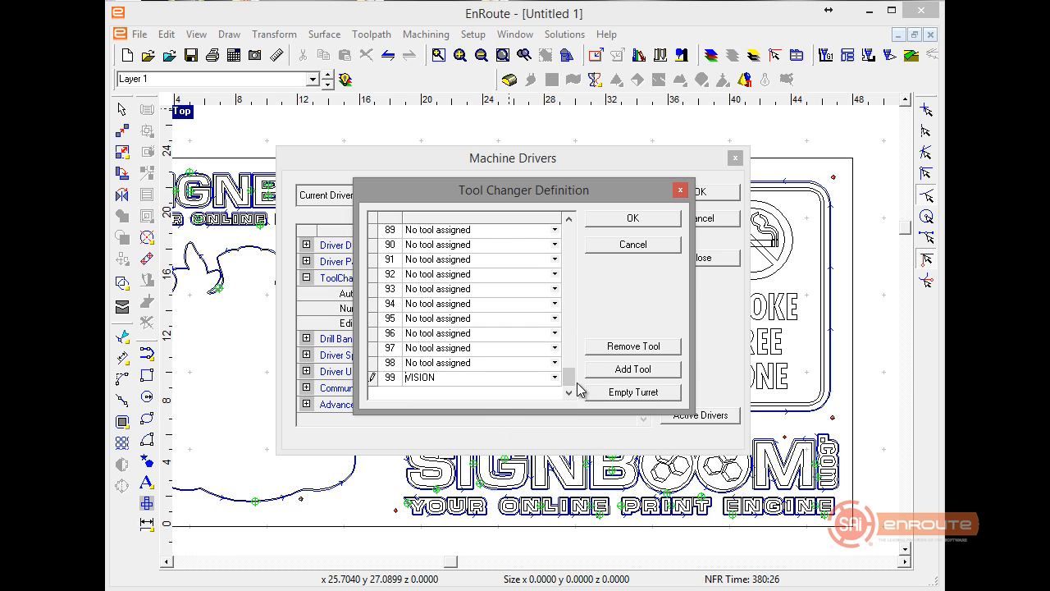
# - Assign the 1/8" End Mill to position 1 in the tool changer definition
pyautogui.moveTo(568, 379); pyautogui.dragTo(568, 234)
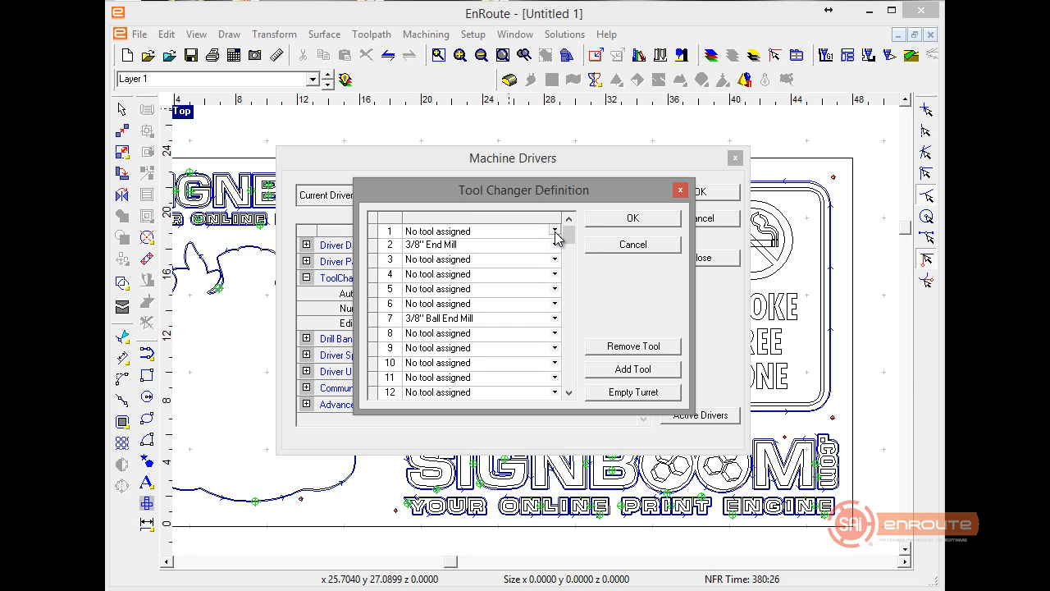
pyautogui.click(554, 231)
pyautogui.scroll(-5, 557, 304)
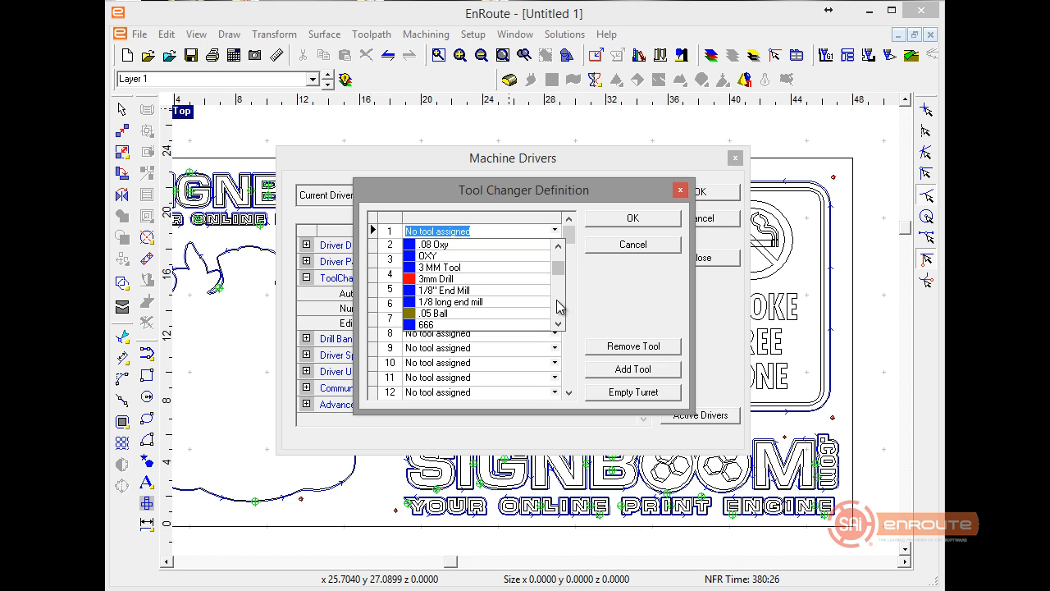
pyautogui.click(532, 291)
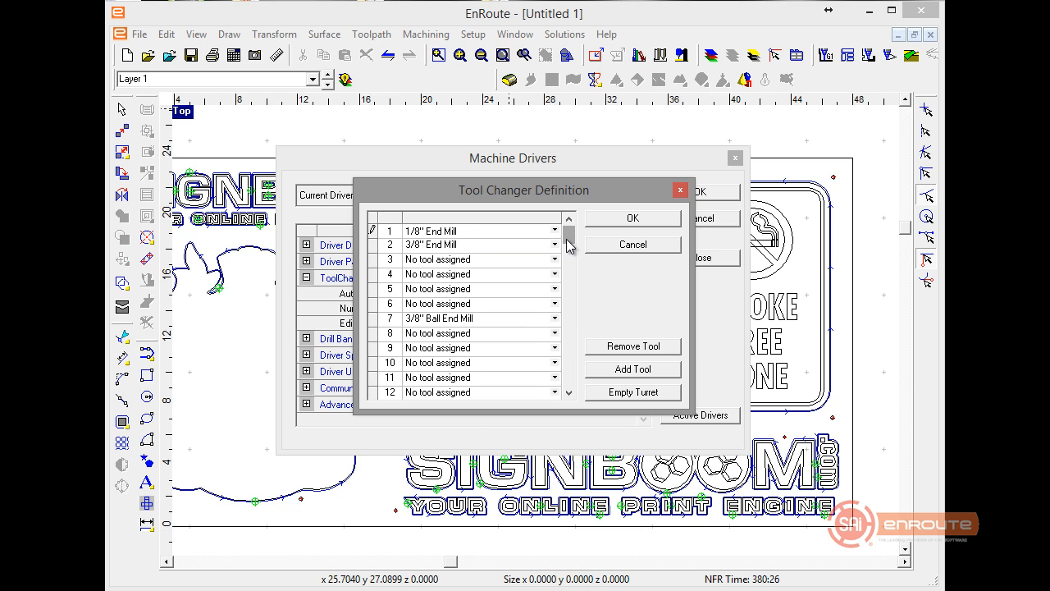
# - Assign the KNIFE tool to position 31 in the tool changer definition
pyautogui.moveTo(569, 244); pyautogui.dragTo(543, 332)
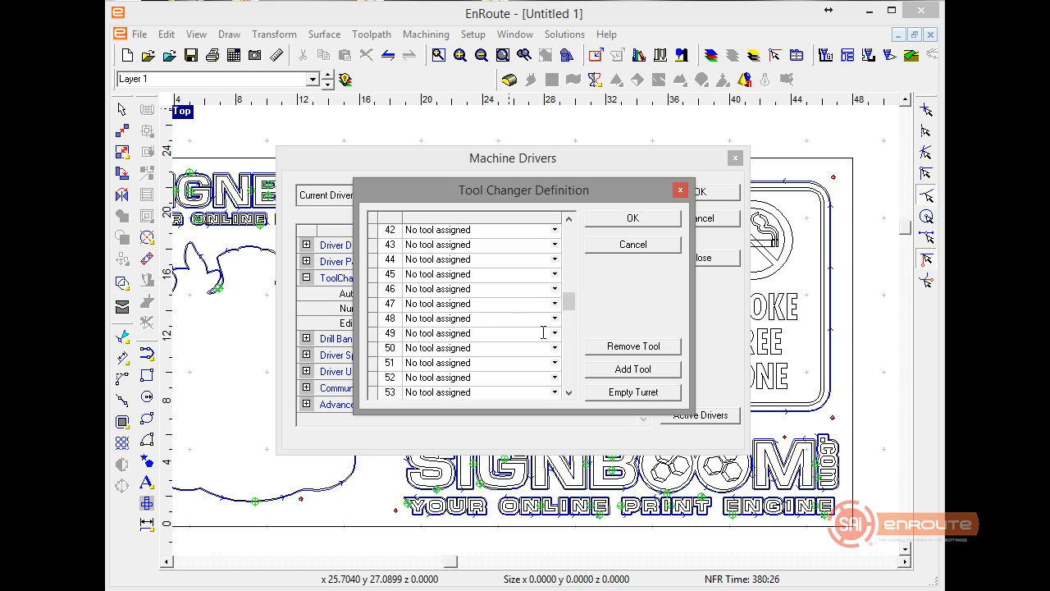
pyautogui.scroll(5, 543, 333)
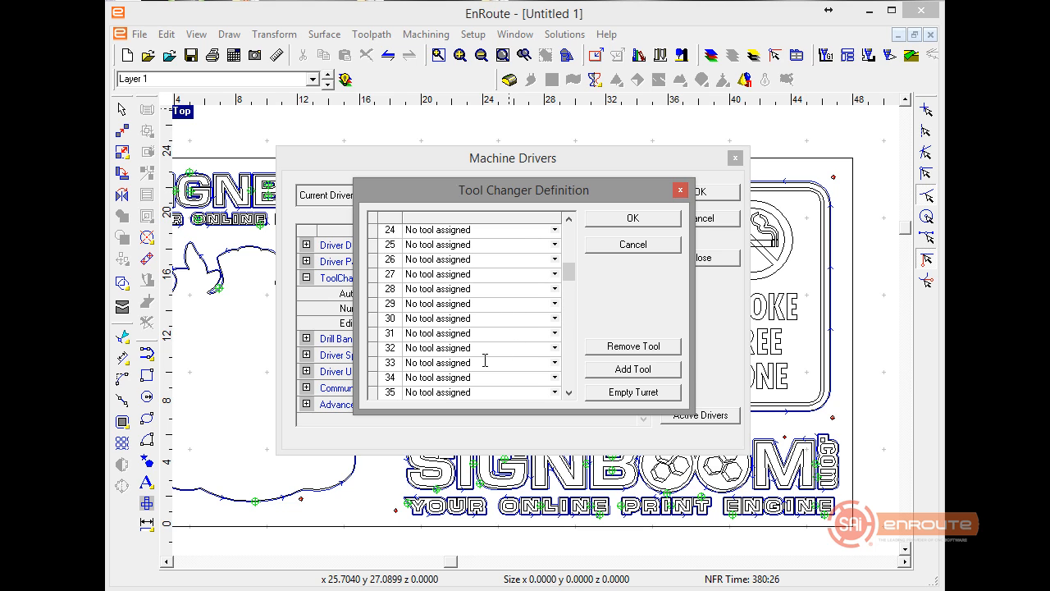
pyautogui.click(555, 334)
pyautogui.scroll(-5, 508, 393)
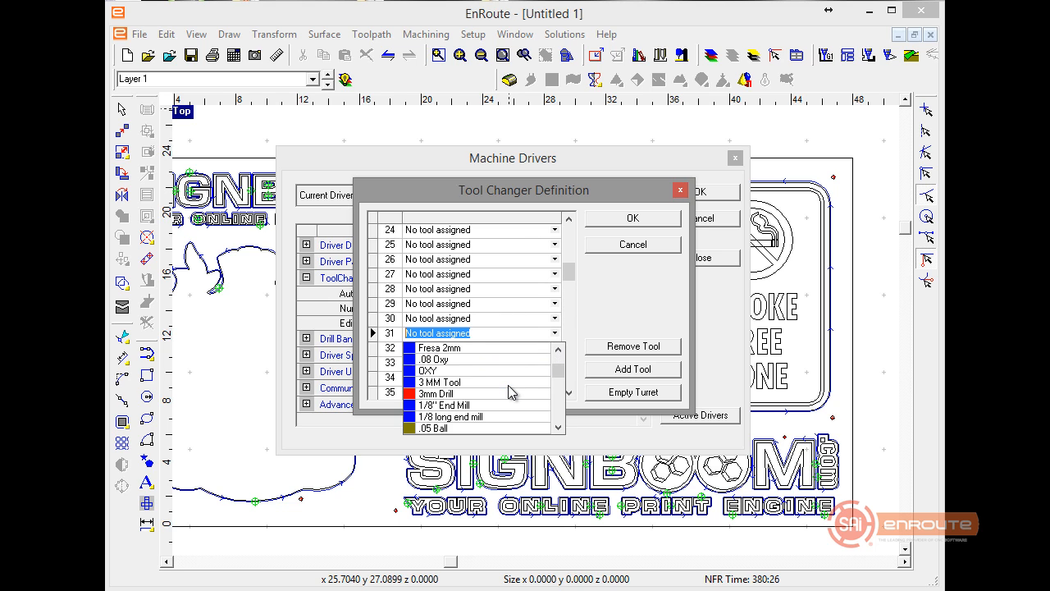
pyautogui.scroll(-5, 509, 392)
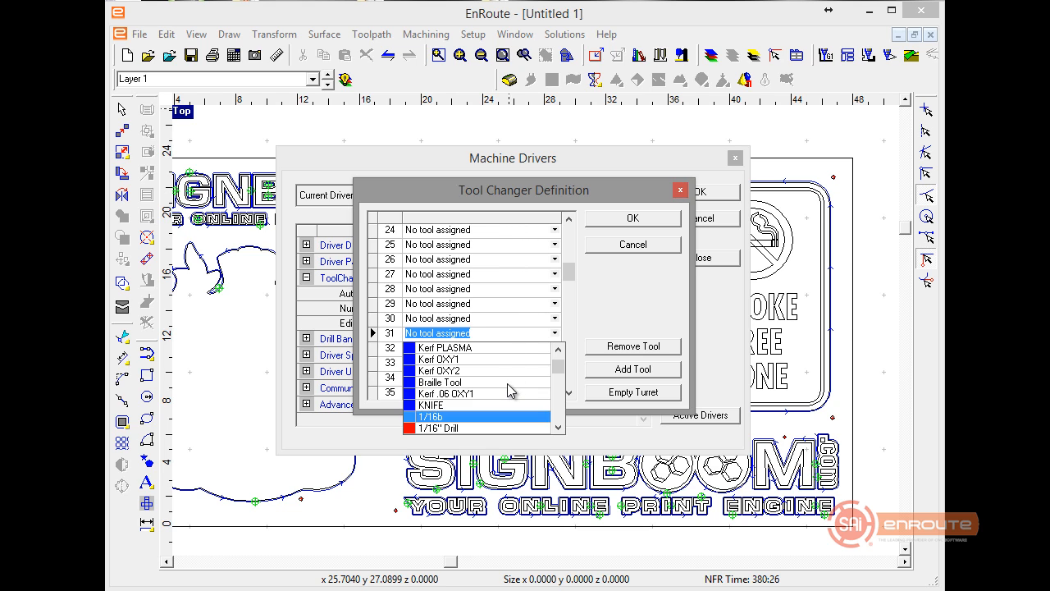
pyautogui.click(461, 402)
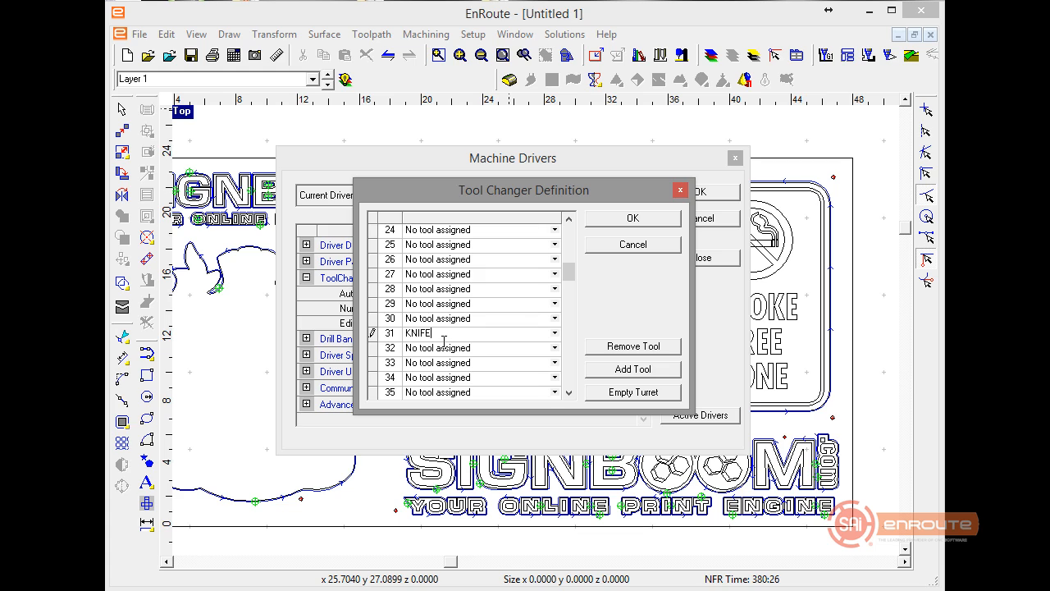
# - Check the first and last tool changer positions and accept the tool assignments and machine driver settings
pyautogui.moveTo(569, 270); pyautogui.dragTo(568, 232)
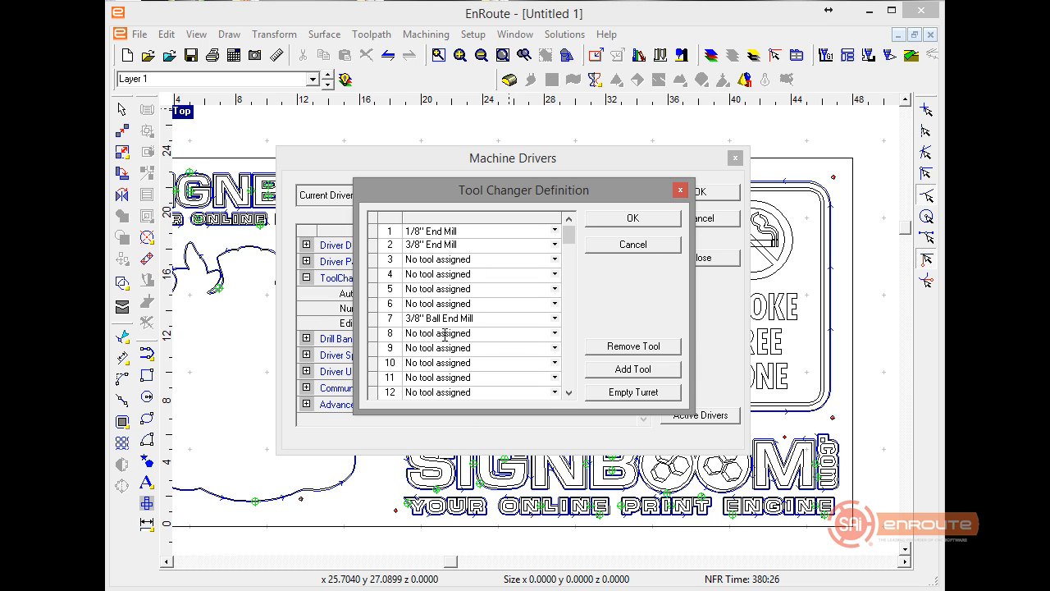
pyautogui.moveTo(569, 236); pyautogui.dragTo(563, 402)
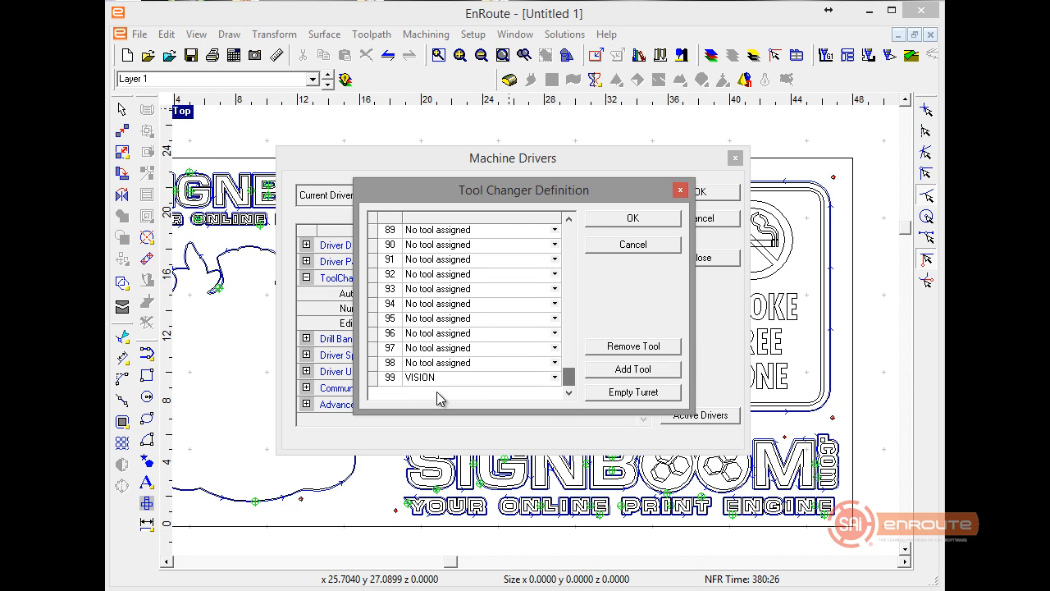
pyautogui.click(633, 221)
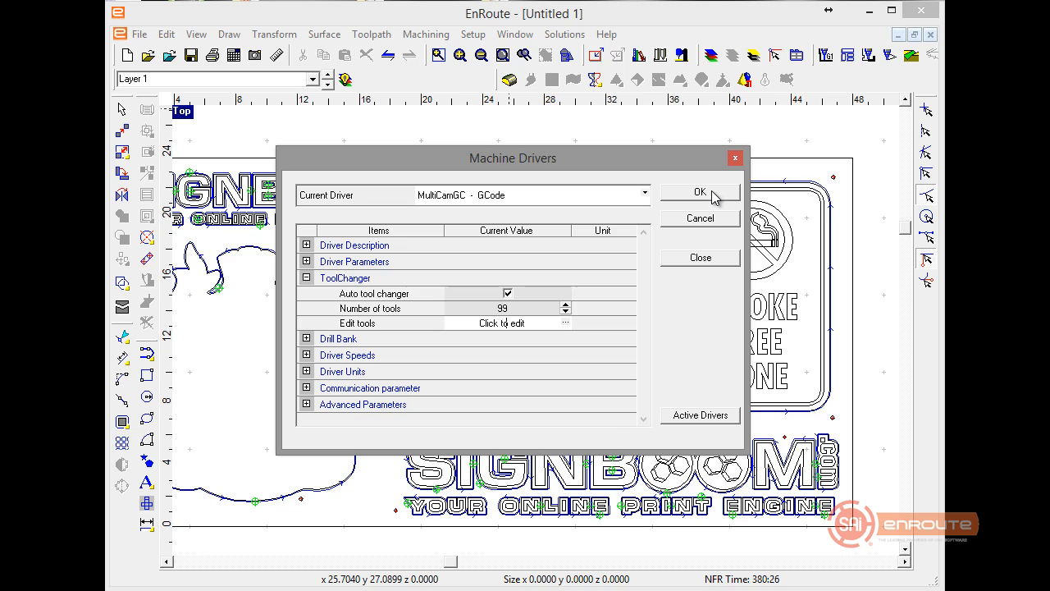
pyautogui.click(700, 192)
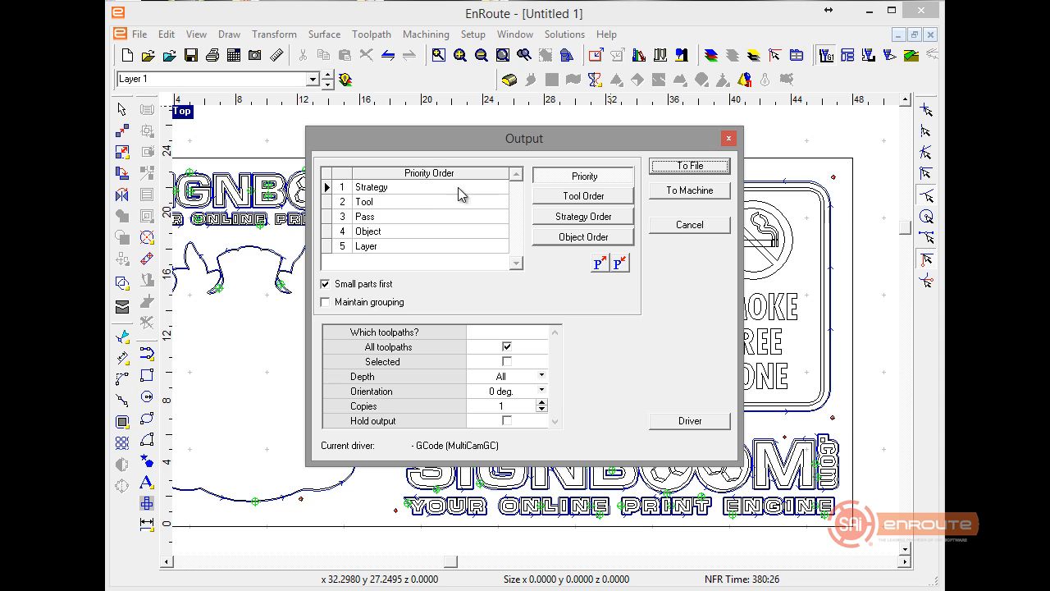
# - Review the output strategy order and output all toolpaths to a CNC file named SignBoom Multivision on the Desktop
pyautogui.click(583, 217)
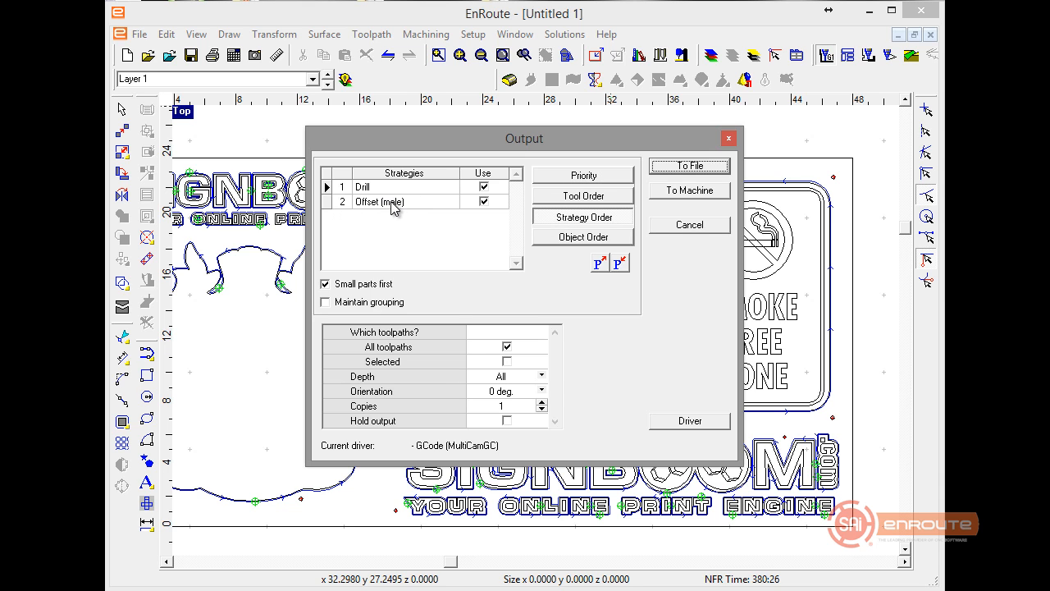
pyautogui.click(675, 169)
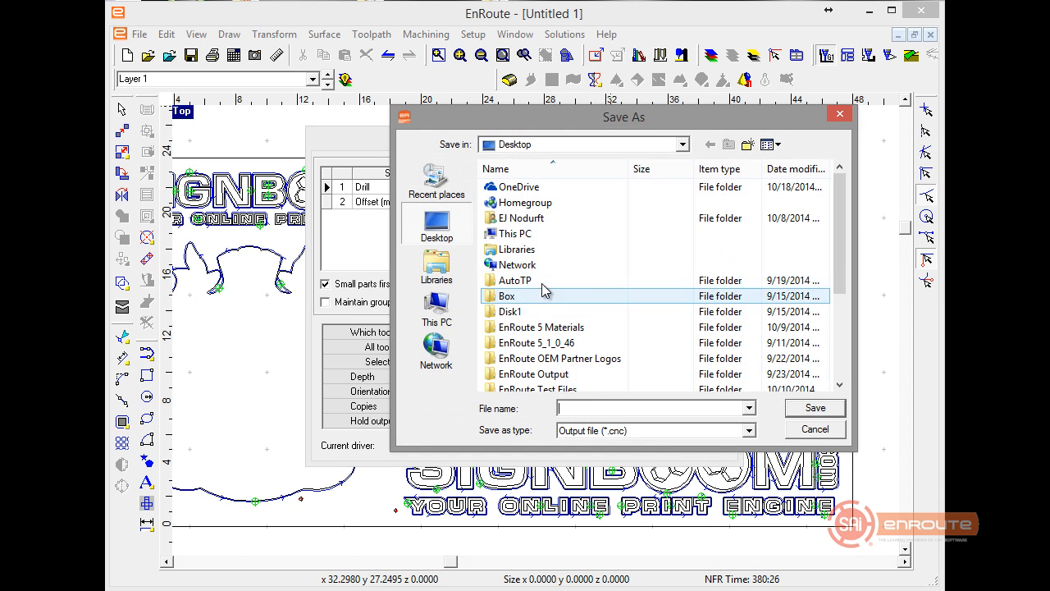
pyautogui.write('Sign')
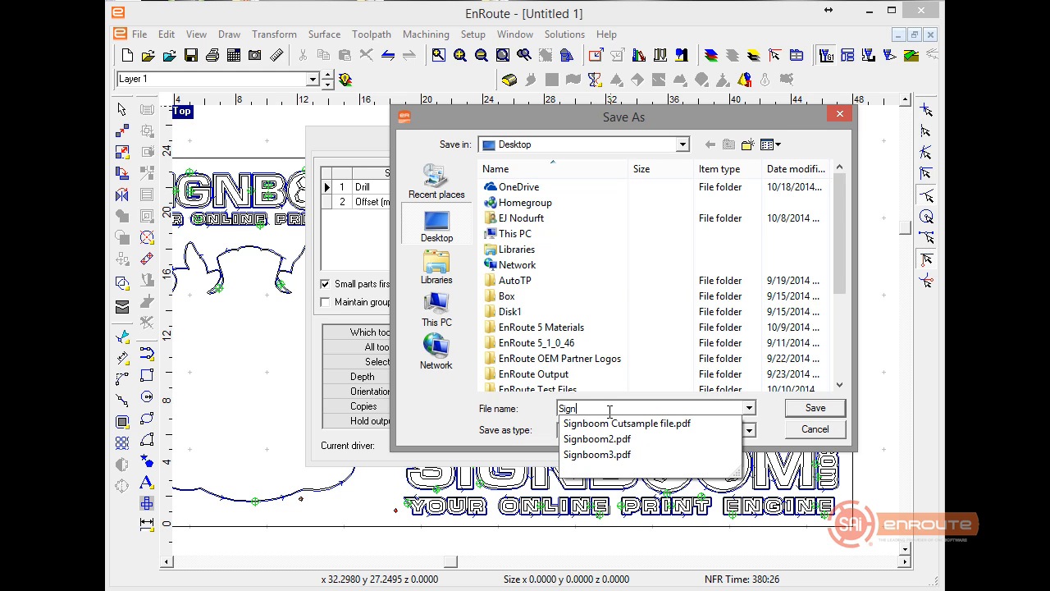
pyautogui.write('Boom Mi')
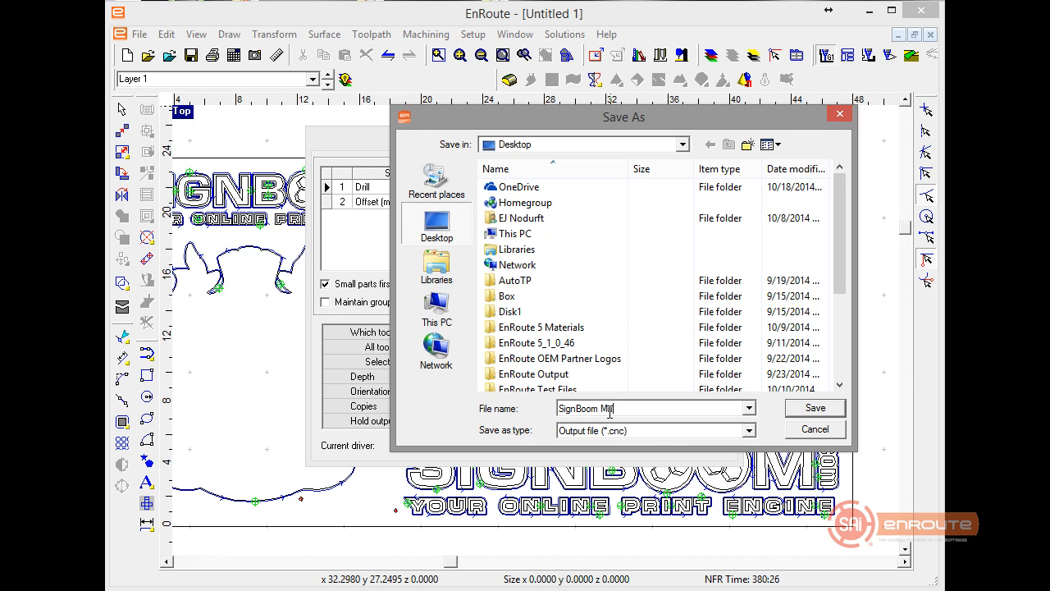
pyautogui.write('ltivision')
pyautogui.press('Return')
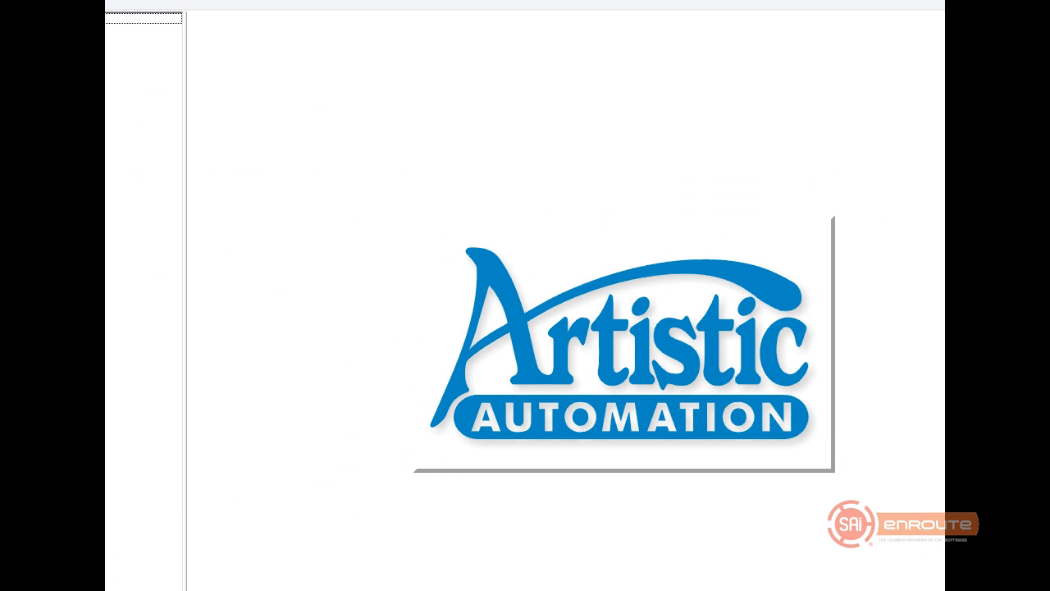
# - Enlarge the BackPlot window and open SignBoom Multivision.cnc from the Desktop, sorting the files by modification date
pyautogui.moveTo(526, 37); pyautogui.dragTo(488, 19)
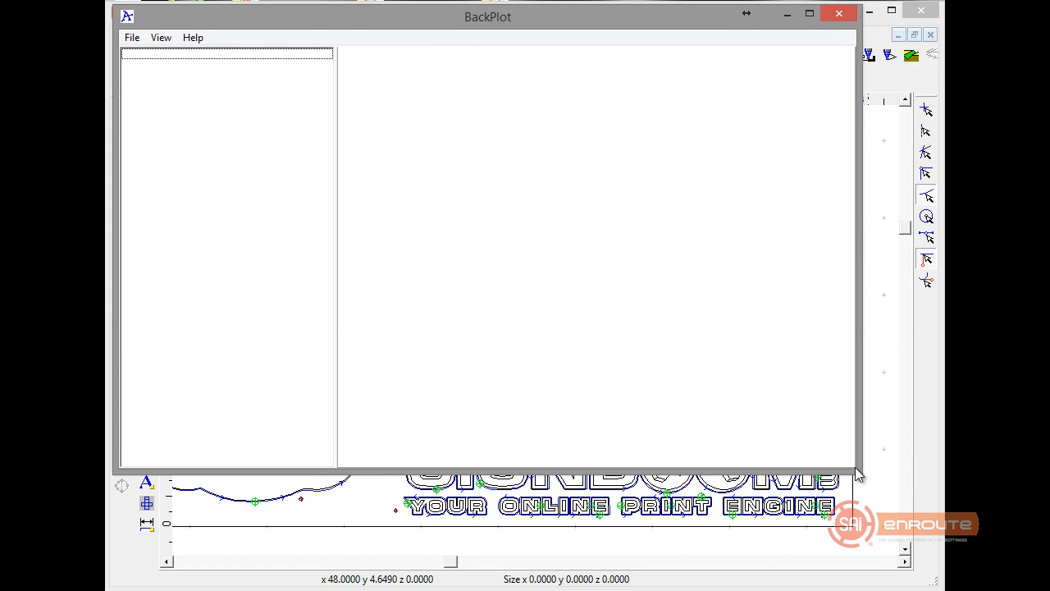
pyautogui.moveTo(856, 471); pyautogui.dragTo(935, 583)
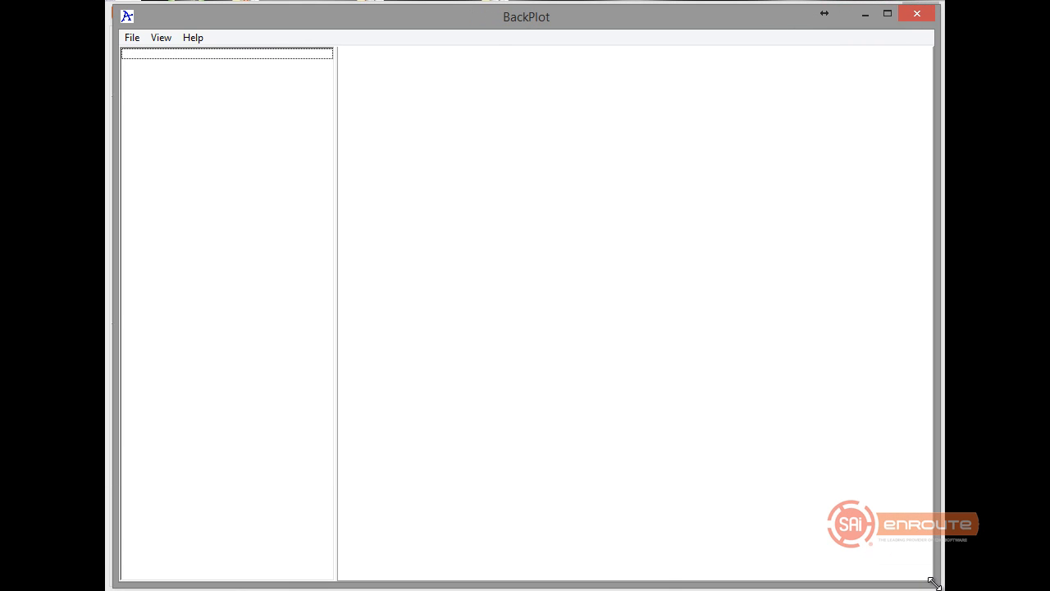
pyautogui.click(130, 38)
pyautogui.click(148, 55)
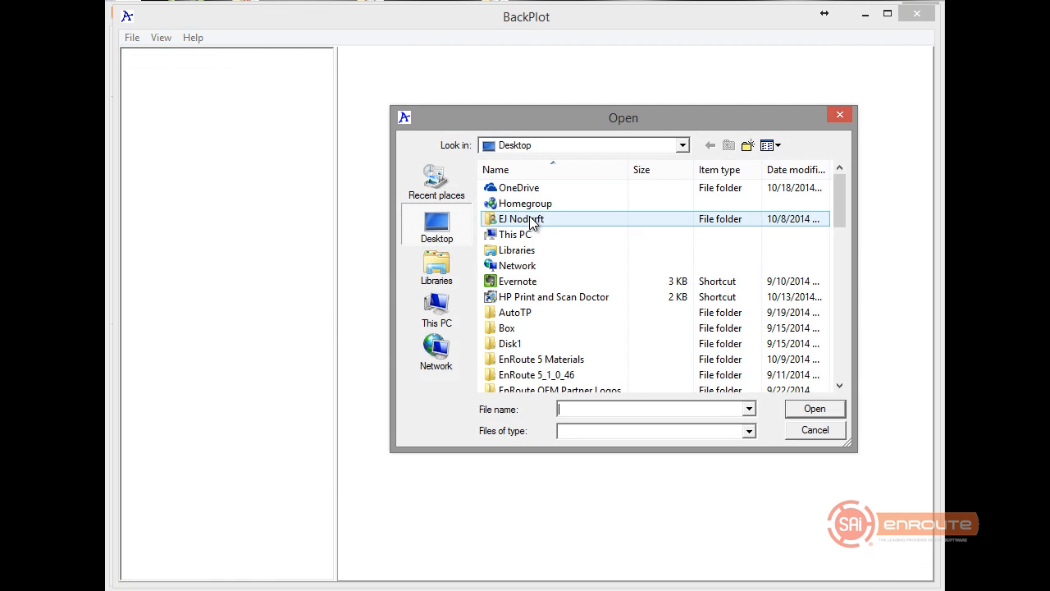
pyautogui.click(541, 297)
pyautogui.scroll(-5, 541, 301)
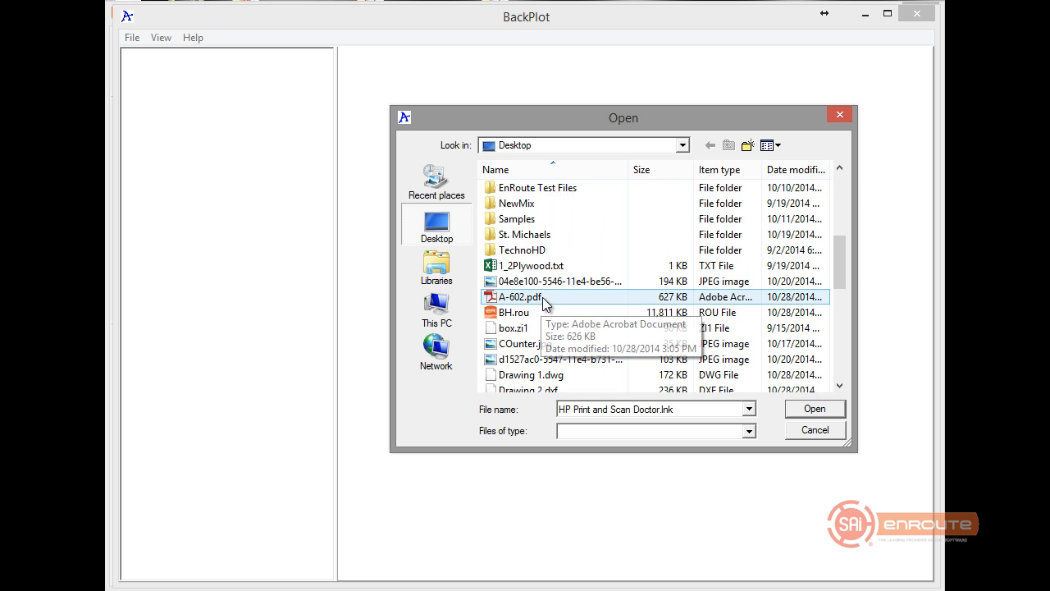
pyautogui.click(796, 169)
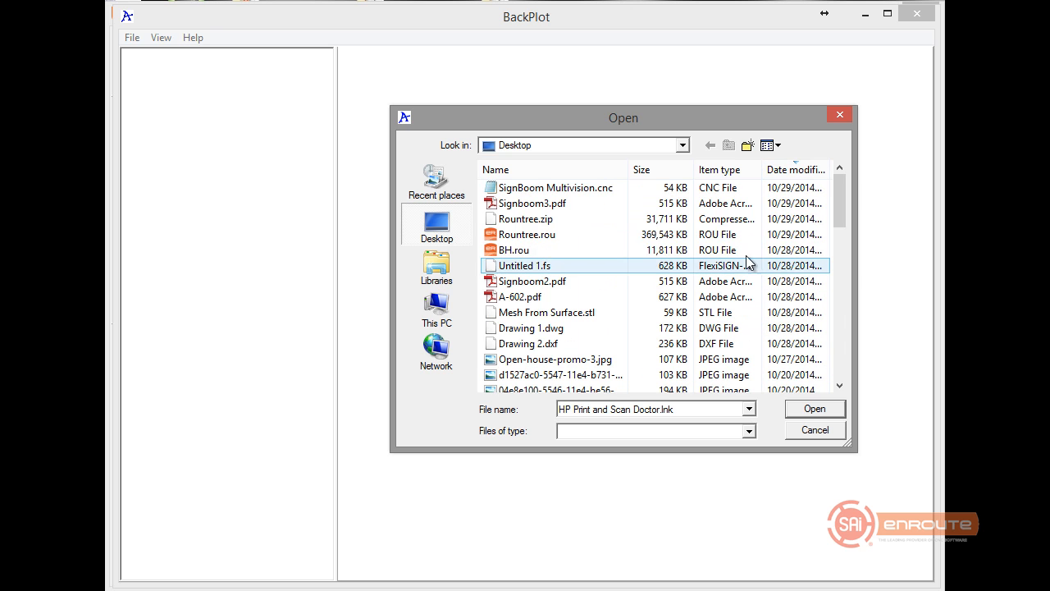
pyautogui.click(594, 189)
pyautogui.doubleClick(595, 189)
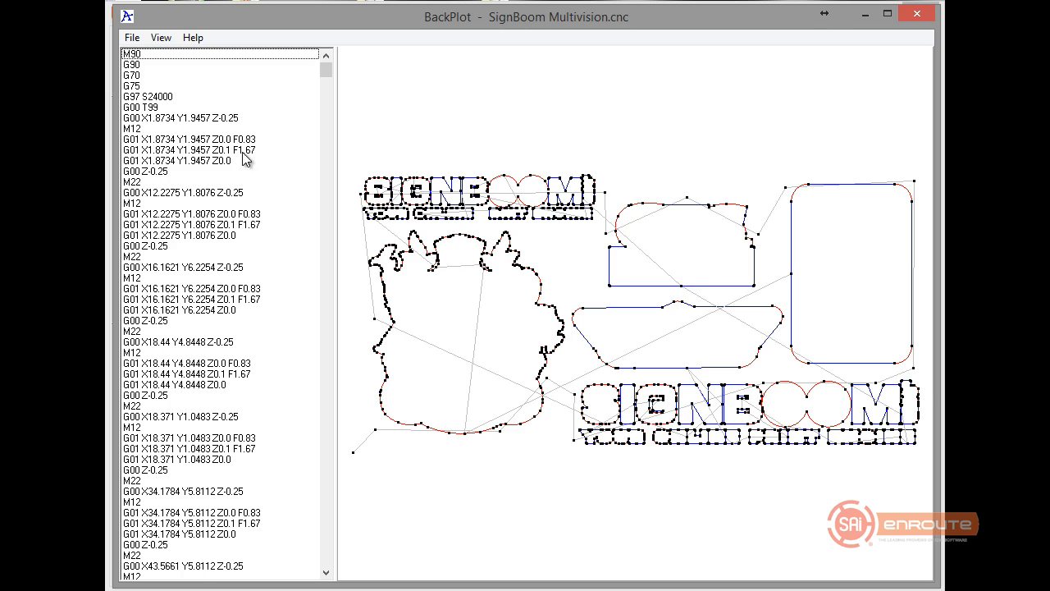
# - Examine the G-code in BackPlot from the T99 tool call through to the end of the program
pyautogui.click(151, 120)
pyautogui.click(151, 109)
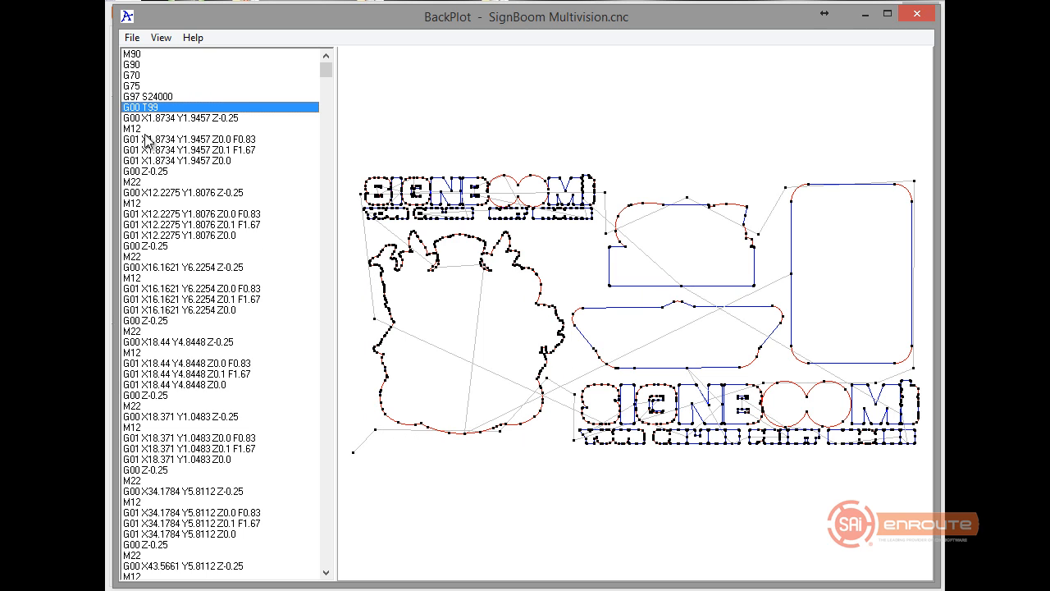
pyautogui.click(161, 37)
pyautogui.click(162, 89)
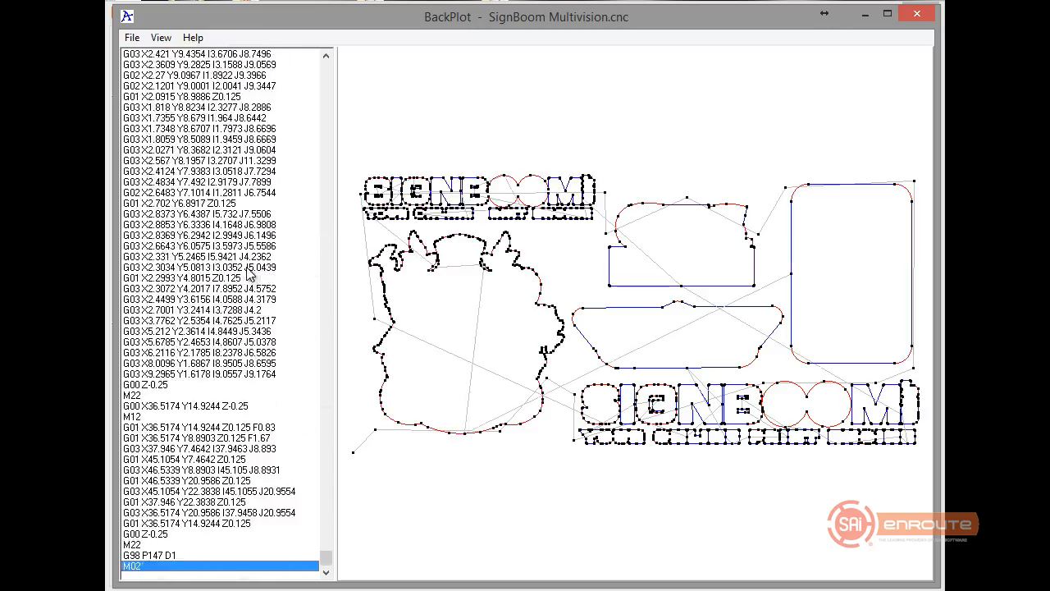
# - Close BackPlot to return to EnRoute and inspect the registration circle beside the Smoke Free Zone sign's upper corner
pyautogui.click(916, 18)
pyautogui.scroll(2, 675, 205)
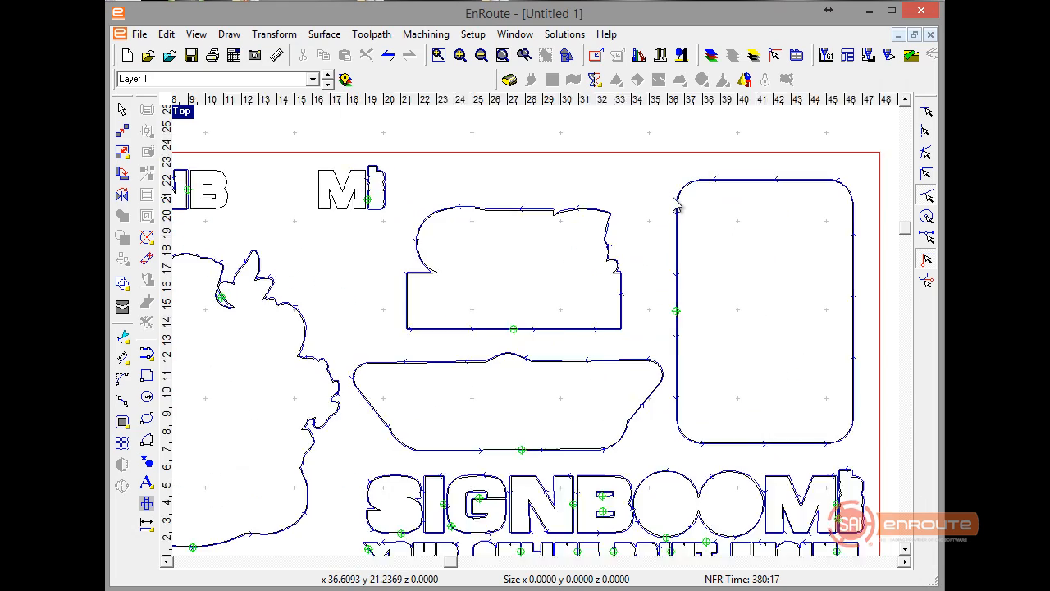
pyautogui.scroll(3, 675, 205)
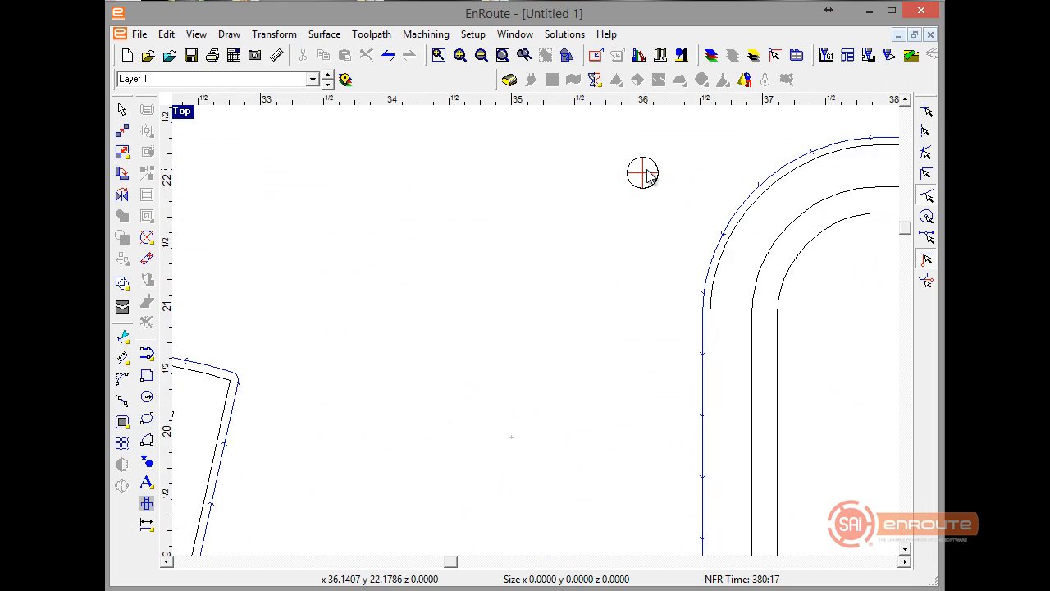
# - Select the registration circle beside the Smoke Free Zone sign's upper corner and review its place in the whole sheet layout
pyautogui.click(649, 176)
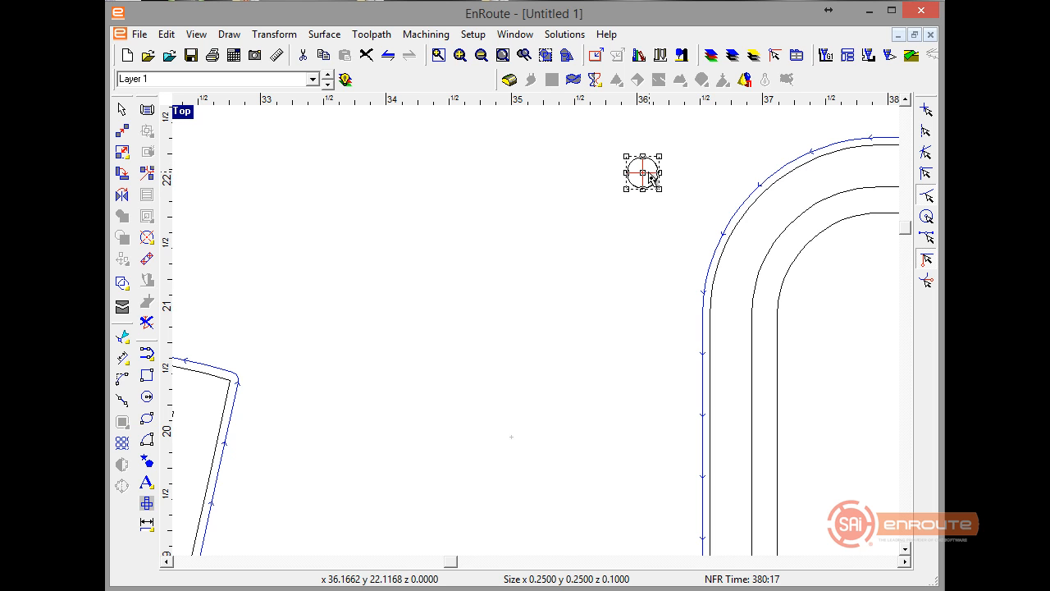
pyautogui.scroll(-4, 649, 176)
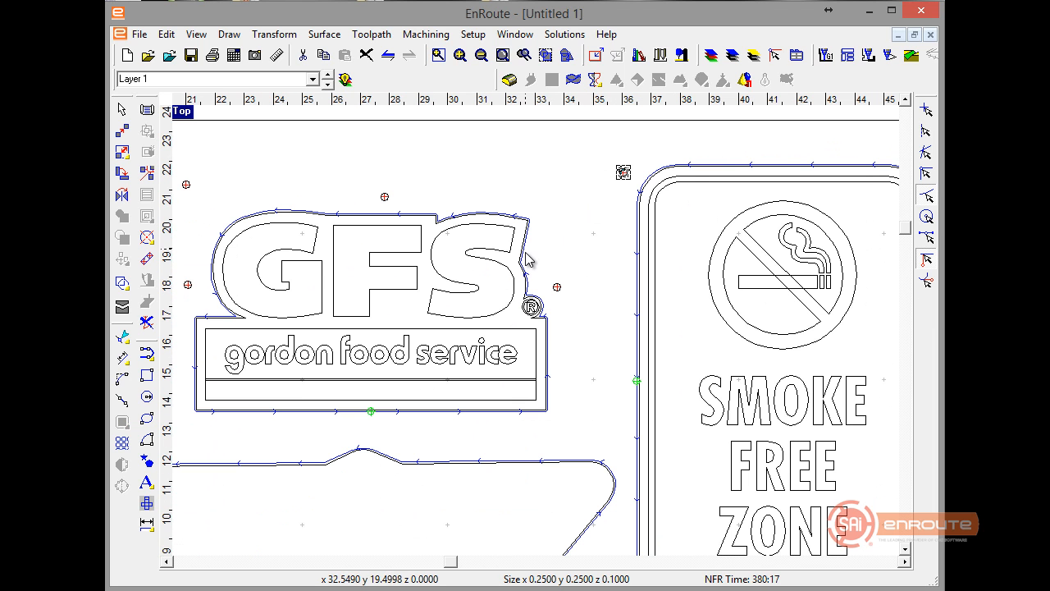
pyautogui.scroll(-4, 439, 269)
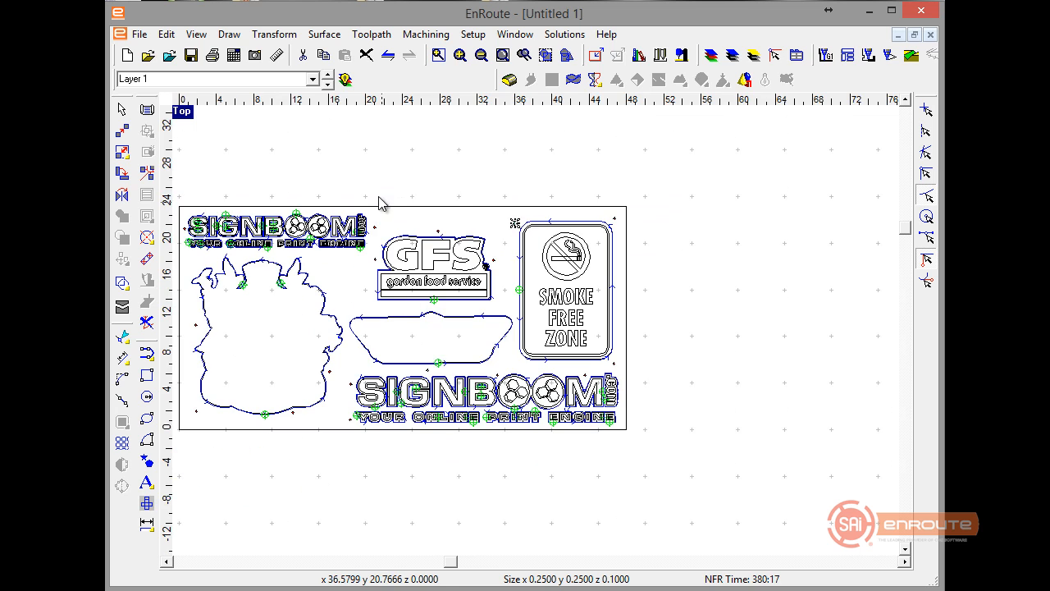
# - Check the file types available for import, leave the type at PDF, cancel the import and review the full sheet layout
pyautogui.click(170, 55)
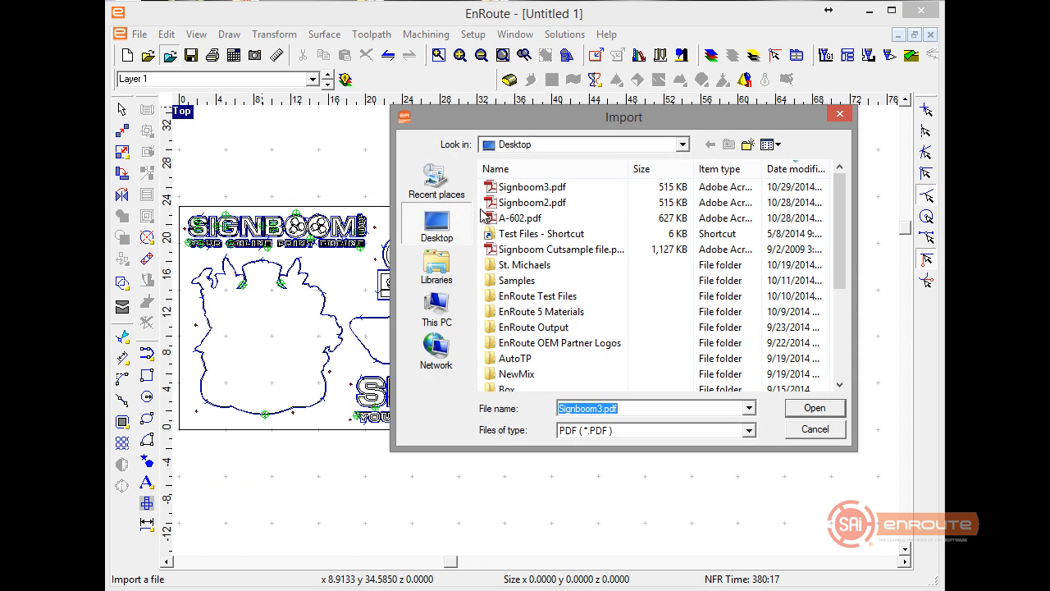
pyautogui.click(749, 431)
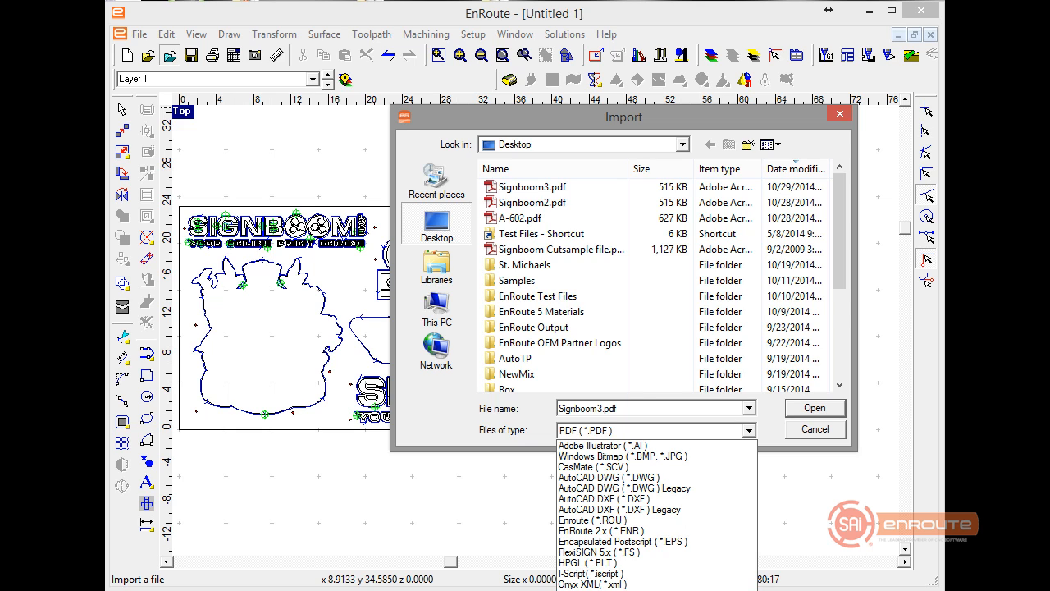
pyautogui.click(843, 515)
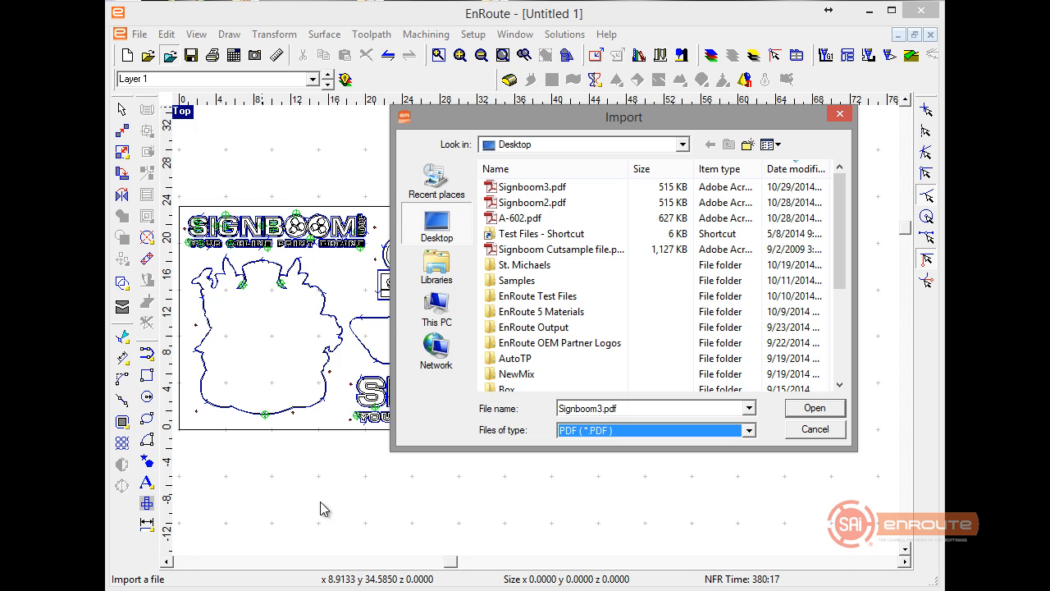
pyautogui.click(840, 118)
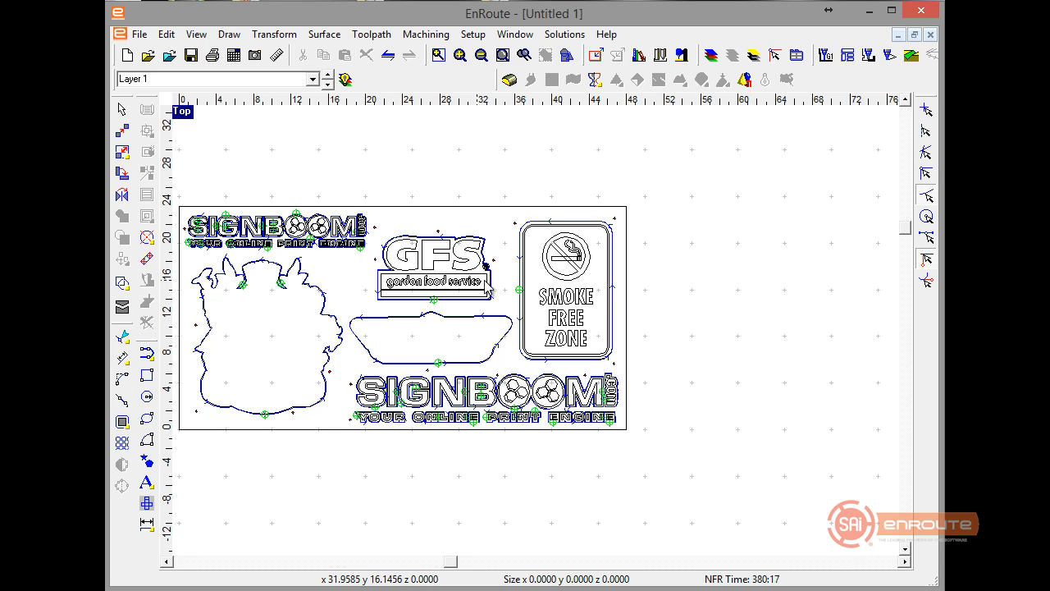
pyautogui.moveTo(613, 354); pyautogui.dragTo(743, 342, button='middle')
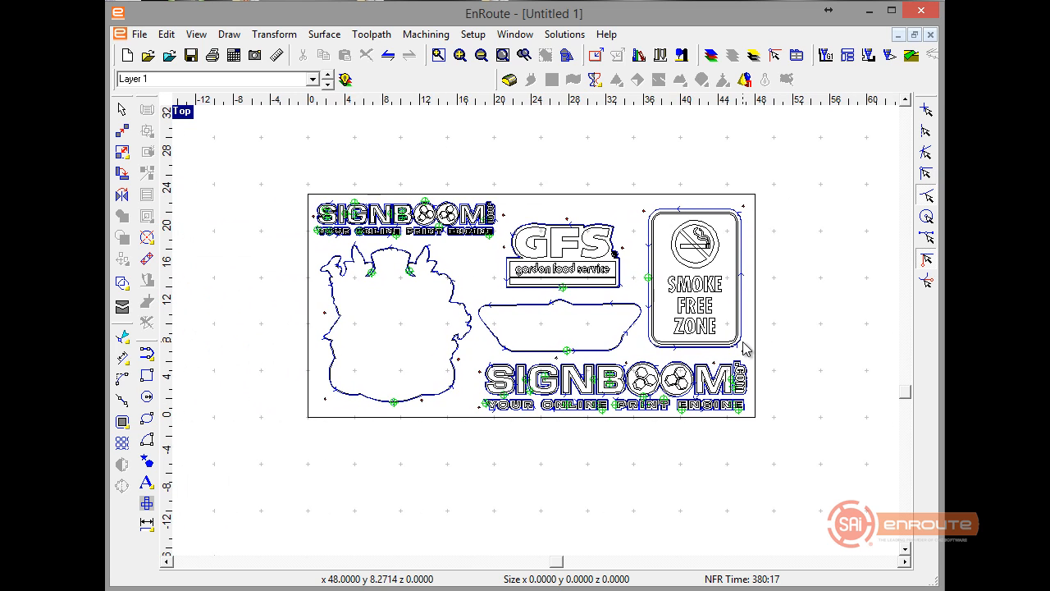
pyautogui.scroll(1, 712, 335)
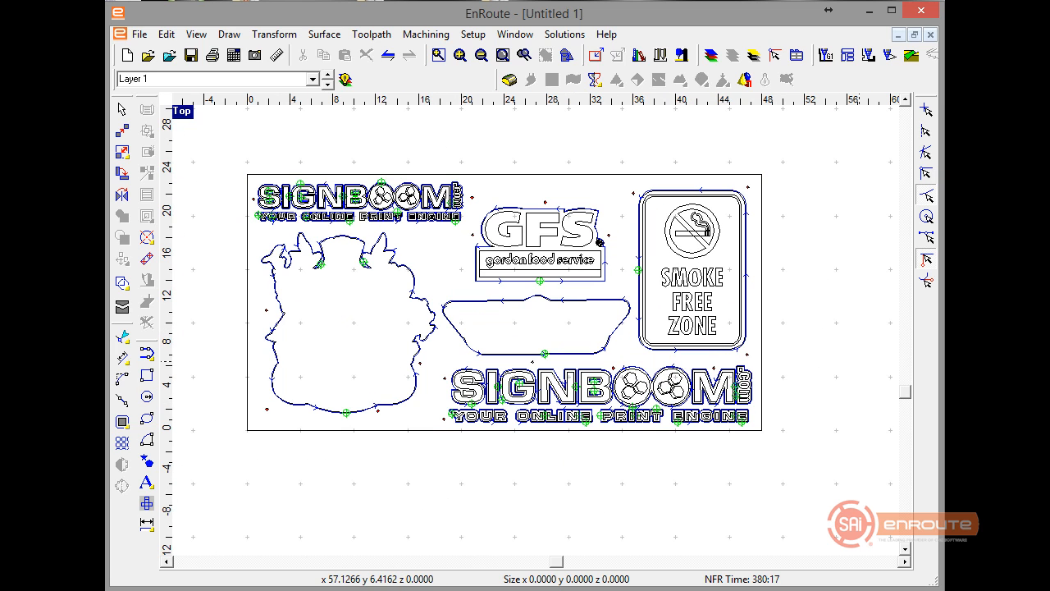